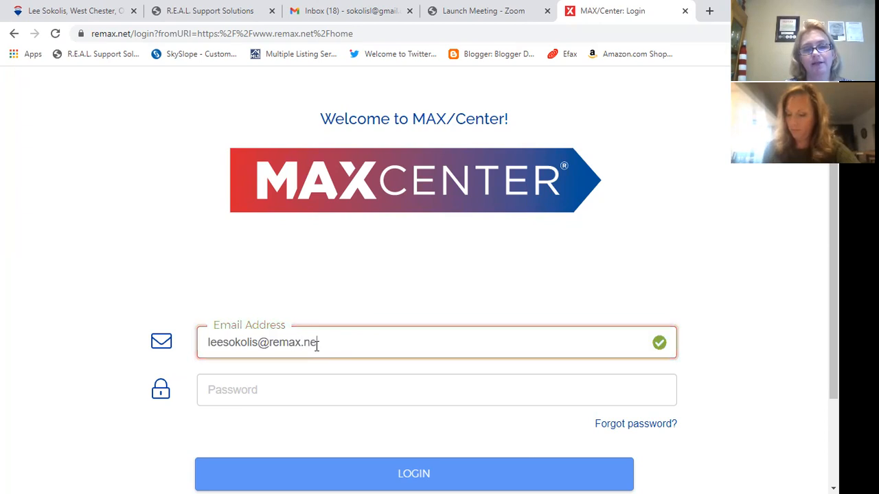
# - Enter the account password and sign in to MAX/Center
pyautogui.write('•••')
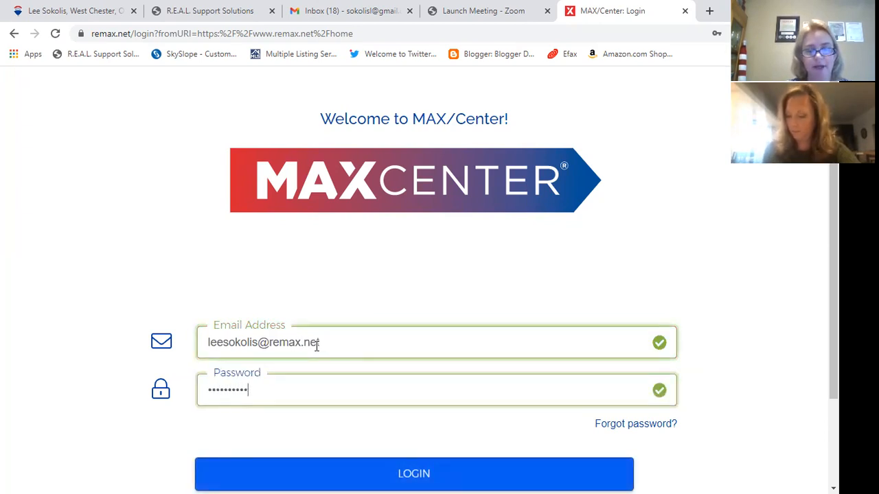
pyautogui.write('•')
pyautogui.press('Return')
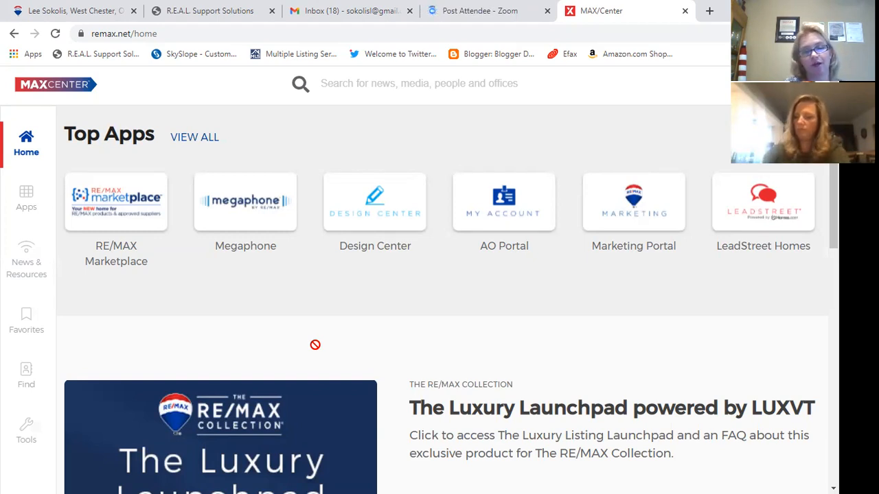
# - Go to the Marketing Portal's Digital & Social resources and open the Social Media Covers collection
pyautogui.click(630, 201)
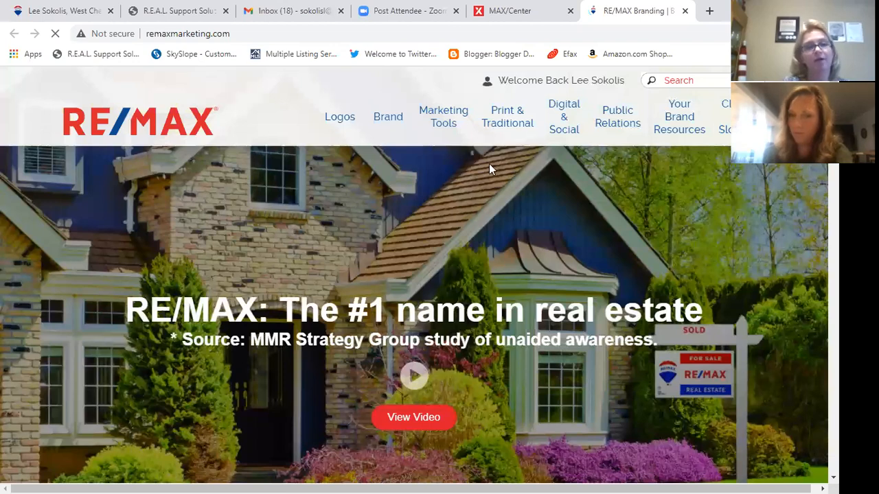
pyautogui.click(562, 115)
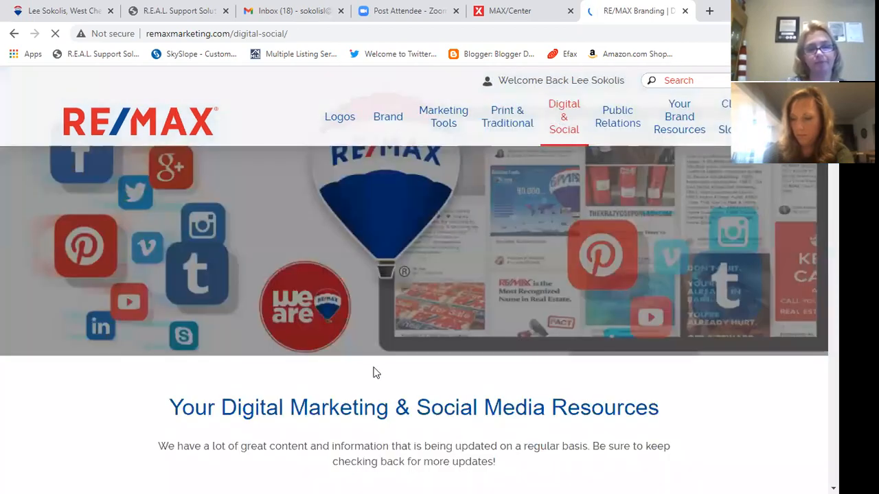
pyautogui.scroll(-2, 374, 372)
pyautogui.scroll(-2, 374, 372)
pyautogui.scroll(-2, 232, 298)
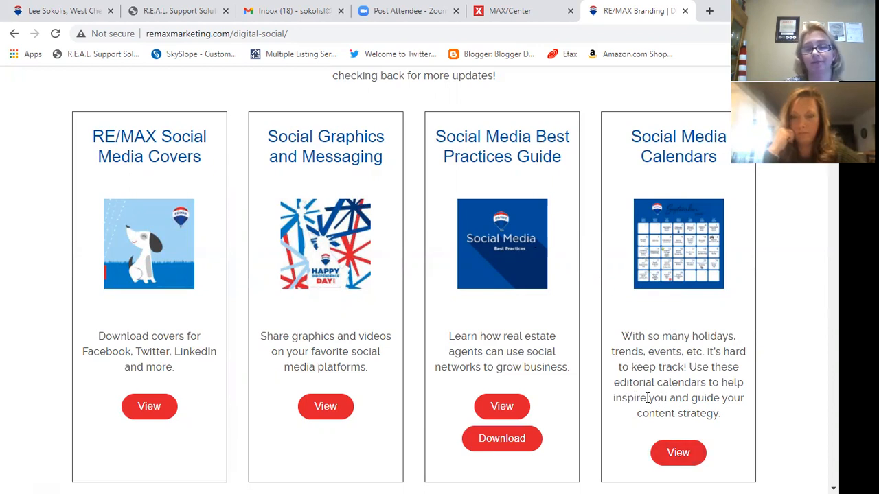
pyautogui.scroll(5, 608, 396)
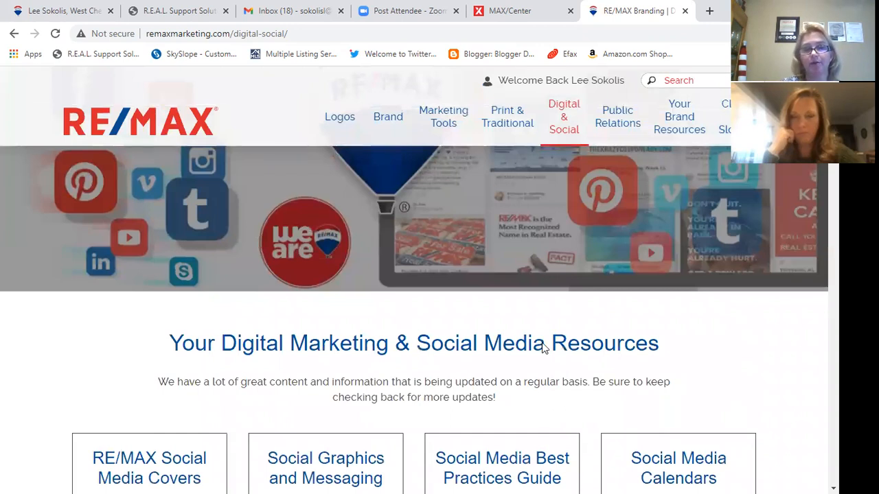
pyautogui.scroll(-5, 470, 331)
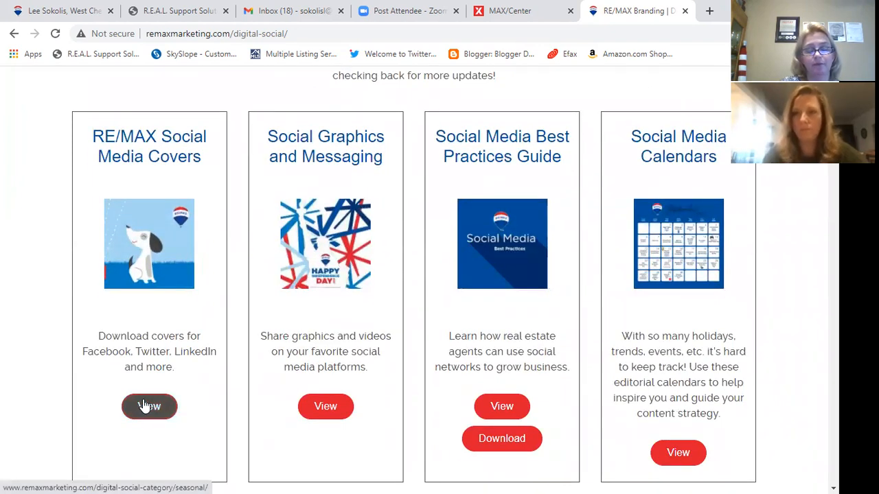
pyautogui.click(143, 407)
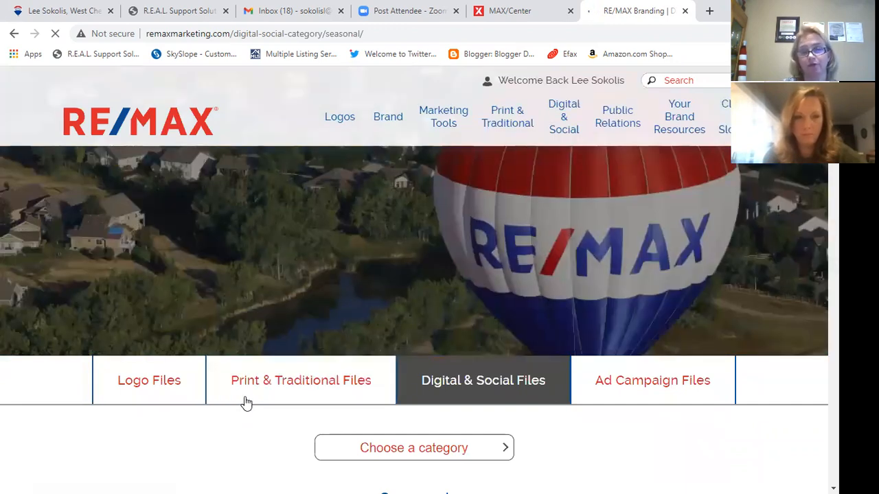
# - Browse the seasonal social media covers from January through Agent Safety Month
pyautogui.scroll(-5, 410, 405)
pyautogui.scroll(-2, 385, 405)
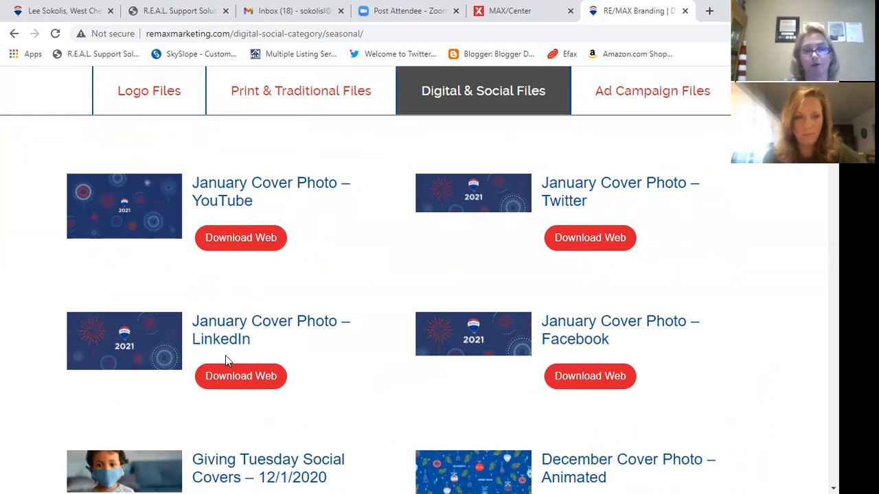
pyautogui.scroll(-4, 253, 350)
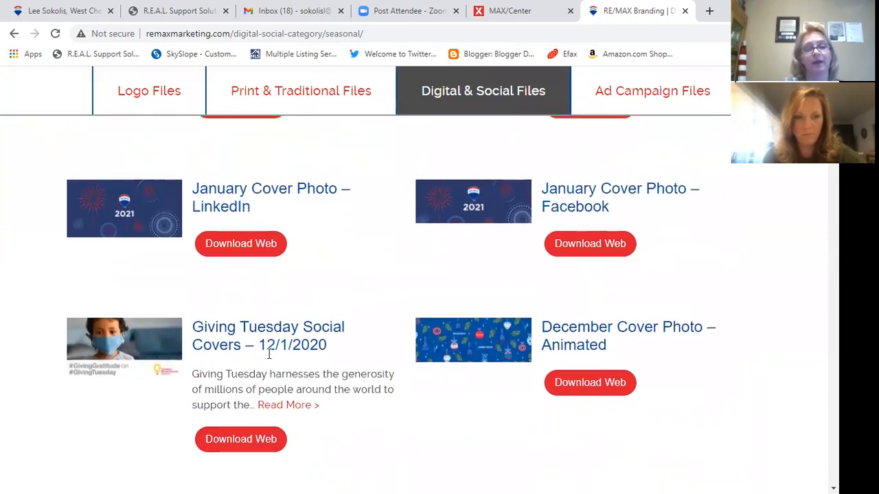
pyautogui.scroll(-2, 392, 329)
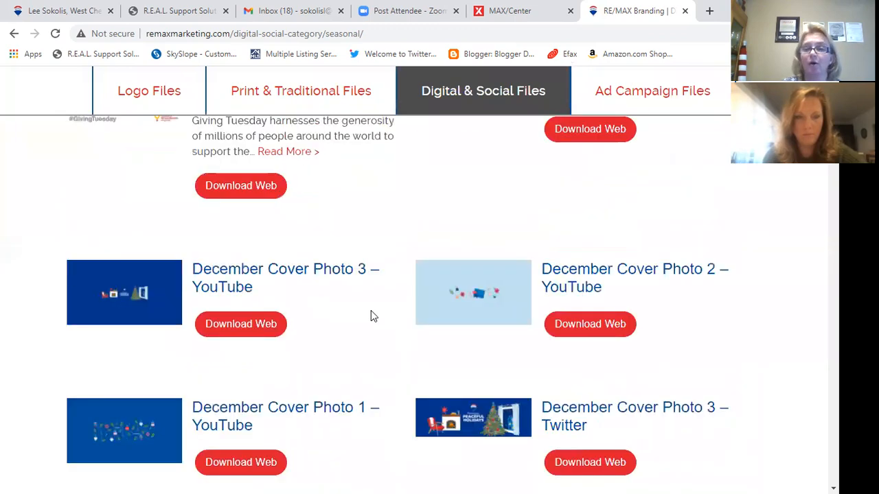
pyautogui.scroll(-6, 377, 292)
pyautogui.scroll(-1, 377, 305)
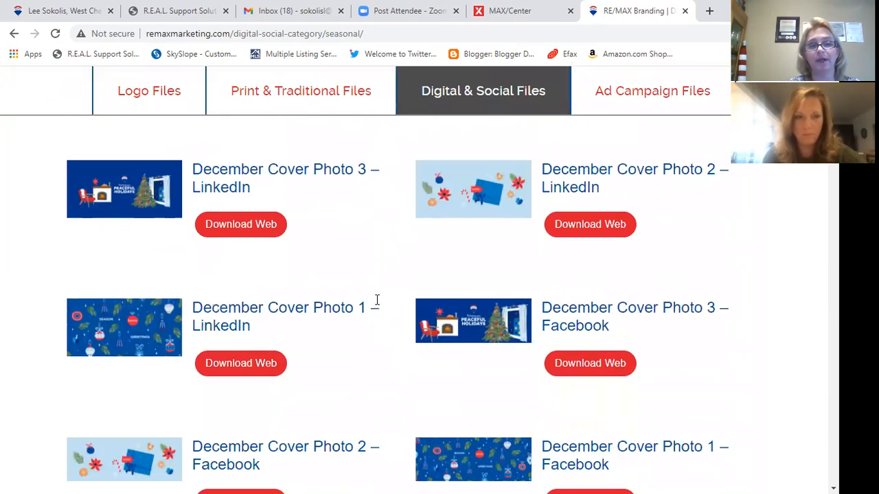
pyautogui.scroll(-2, 377, 300)
pyautogui.scroll(5, 340, 281)
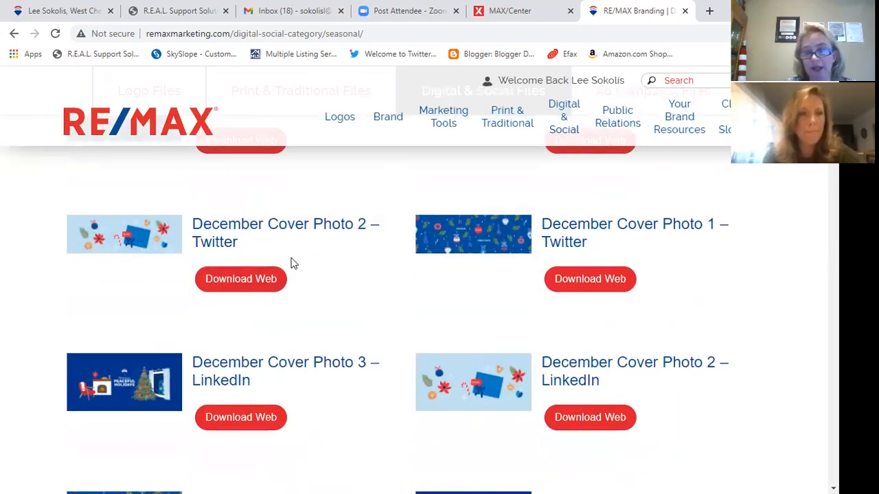
pyautogui.scroll(-5, 291, 268)
pyautogui.scroll(-2, 291, 288)
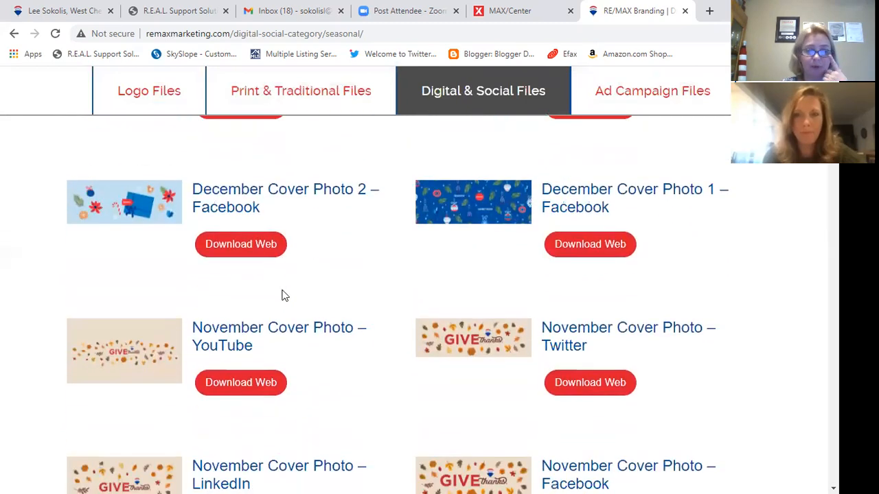
pyautogui.scroll(-2, 281, 294)
pyautogui.scroll(-8, 306, 274)
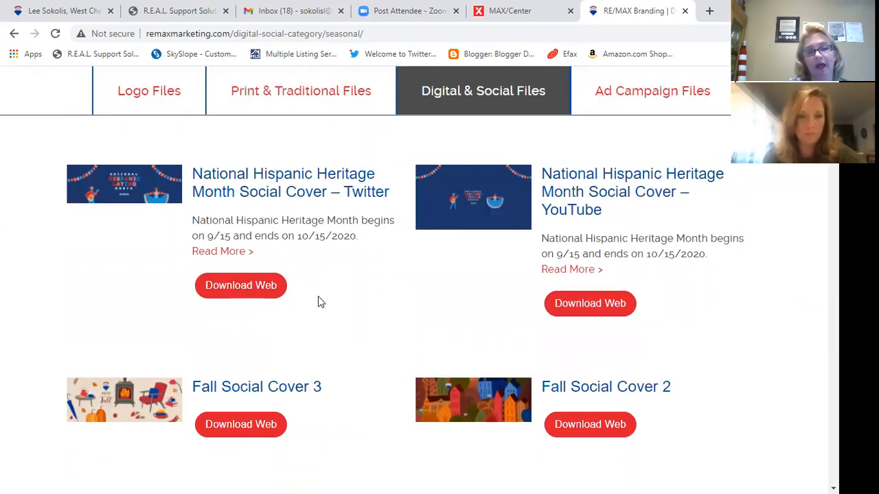
# - Return to the top of the covers and go to the Logo Files page
pyautogui.scroll(3, 279, 332)
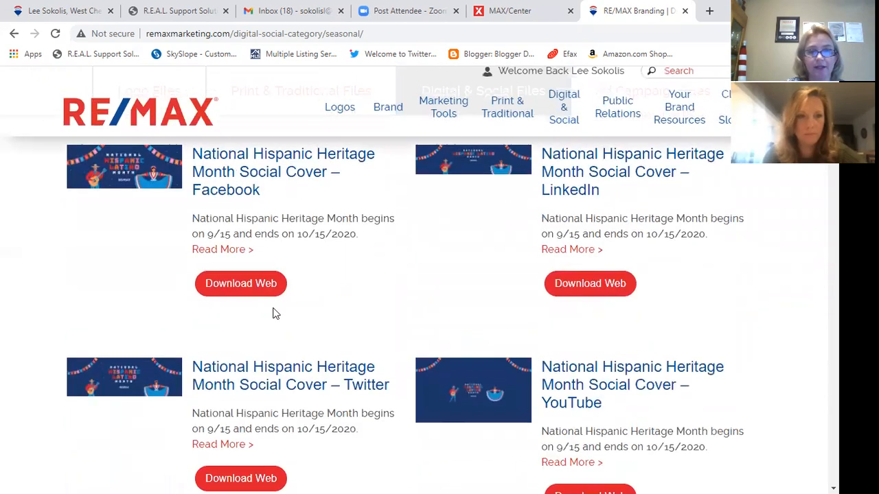
pyautogui.scroll(-4, 261, 341)
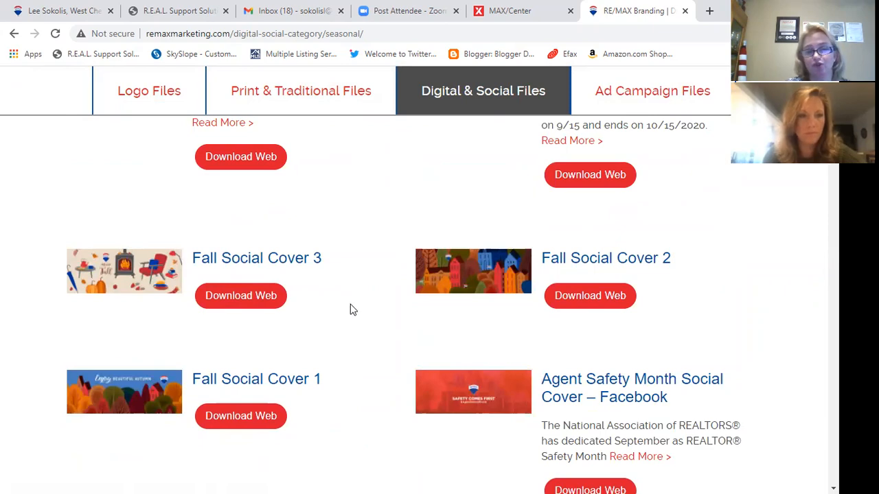
pyautogui.scroll(-6, 319, 340)
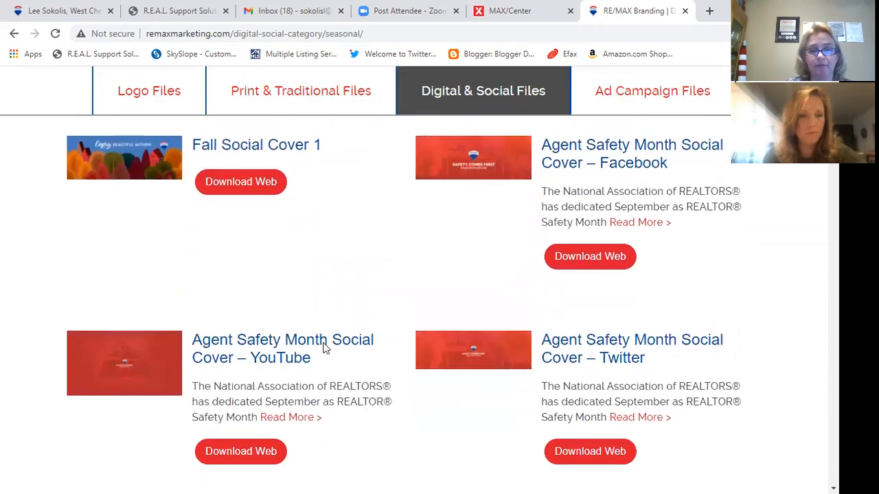
pyautogui.scroll(-10, 326, 347)
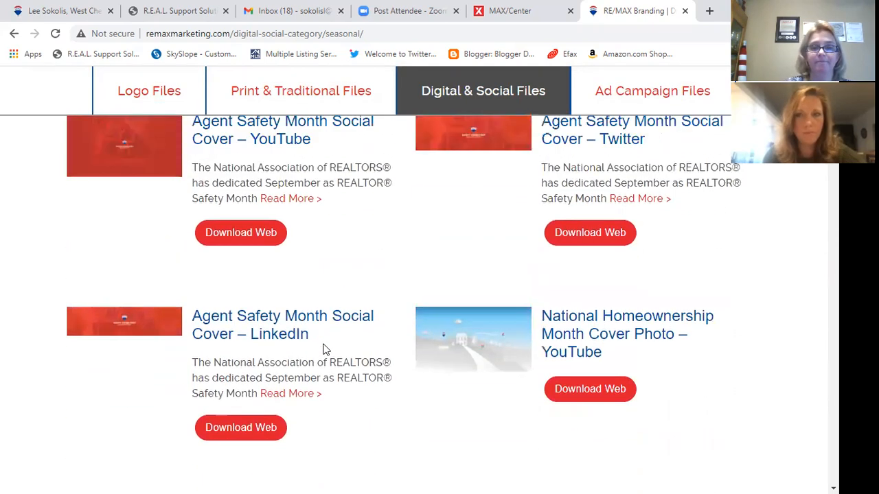
pyautogui.scroll(15, 412, 261)
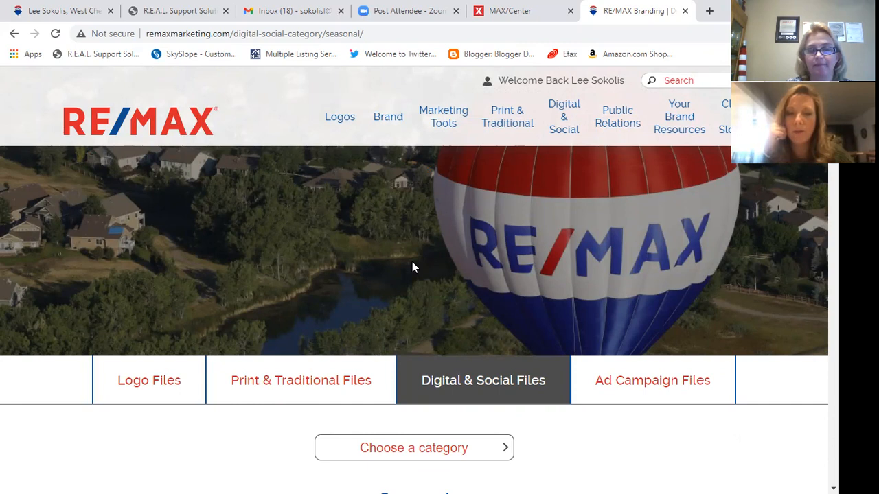
pyautogui.click(340, 118)
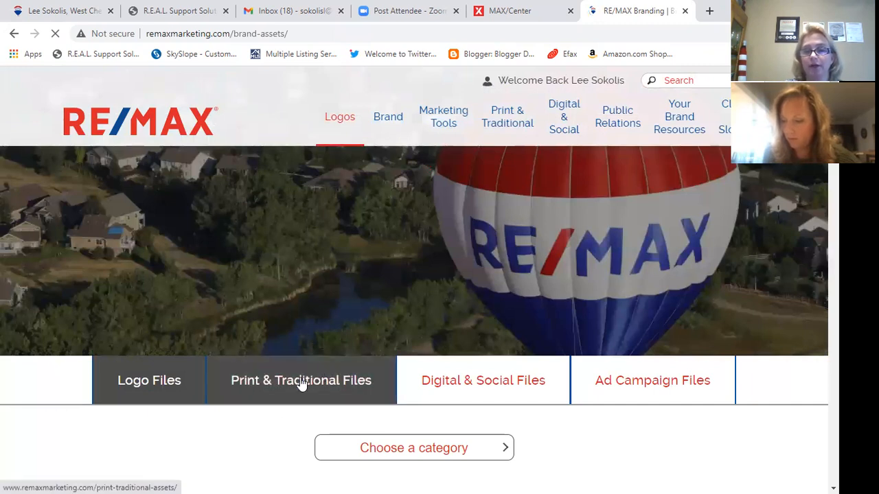
pyautogui.scroll(-4, 273, 408)
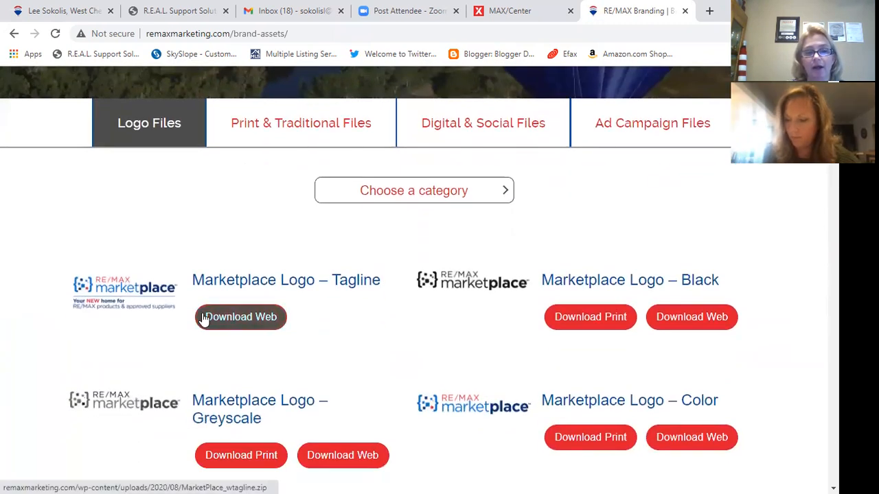
pyautogui.scroll(-6, 122, 306)
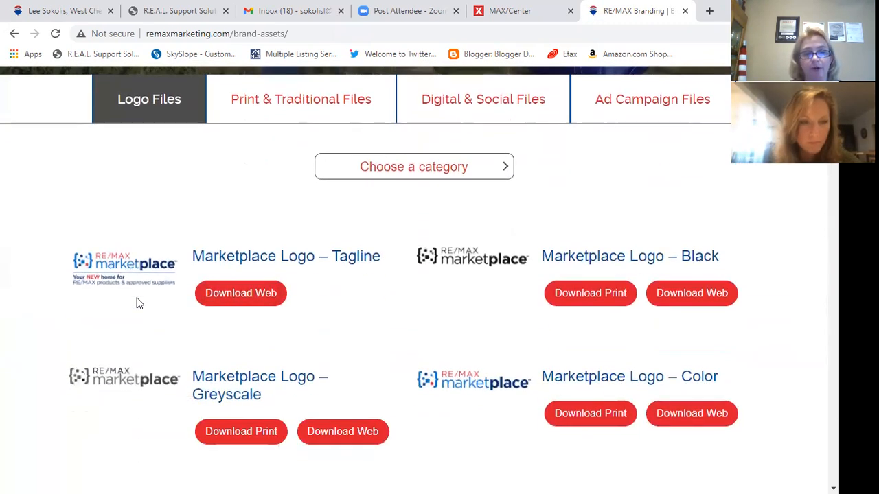
pyautogui.scroll(-6, 122, 290)
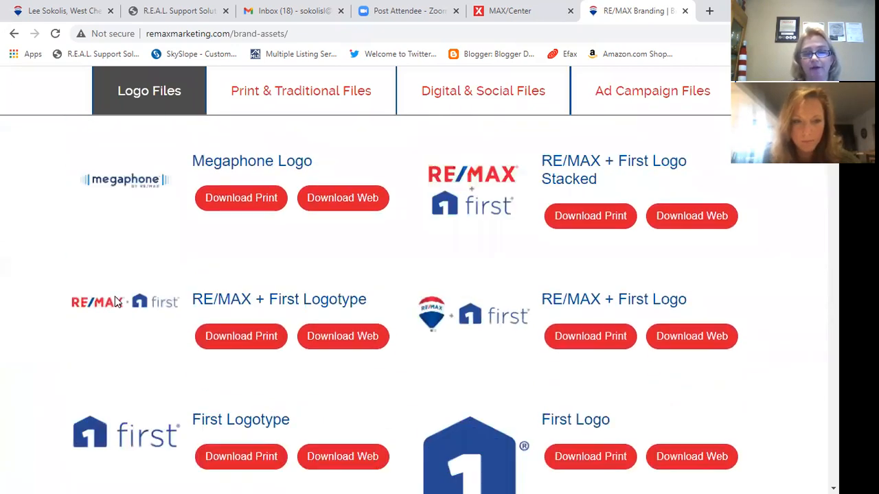
pyautogui.scroll(-2, 115, 299)
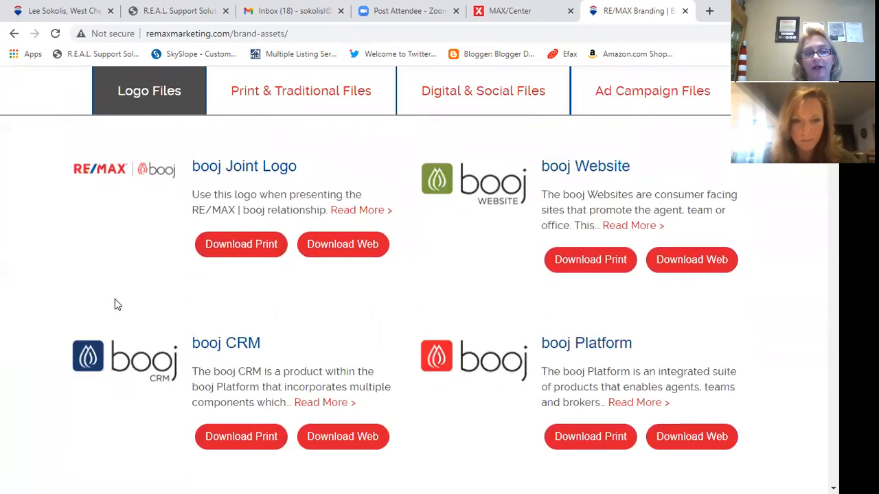
pyautogui.scroll(-4, 117, 302)
pyautogui.scroll(-10, 120, 305)
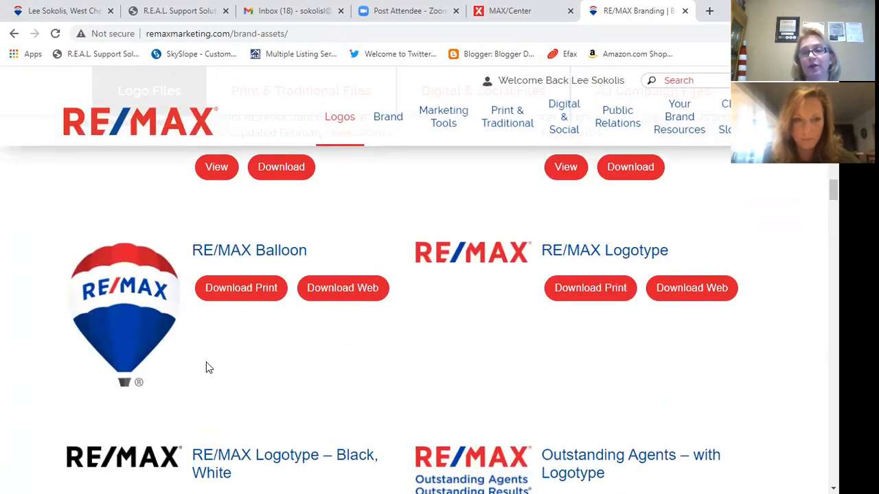
pyautogui.scroll(-2, 208, 367)
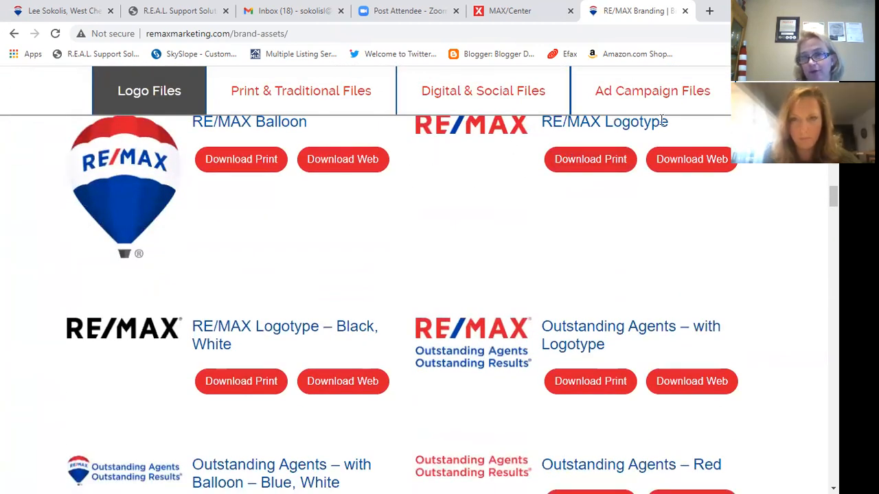
pyautogui.scroll(-3, 413, 217)
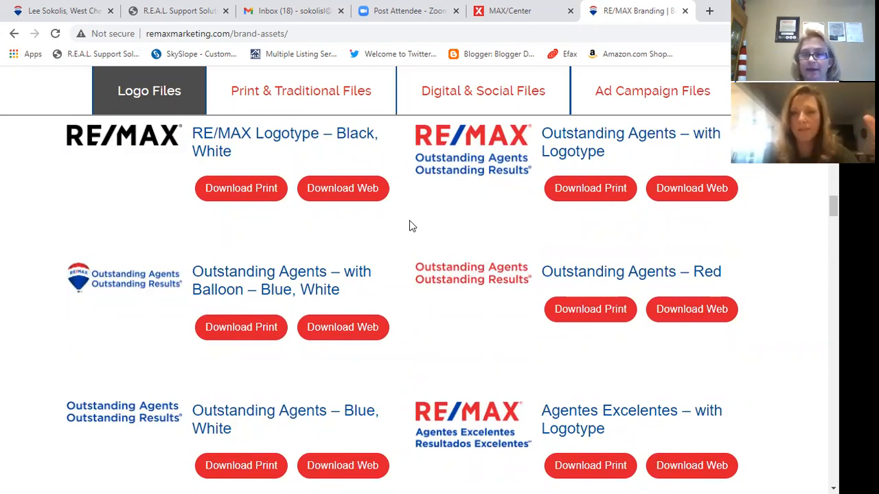
pyautogui.scroll(-1, 501, 266)
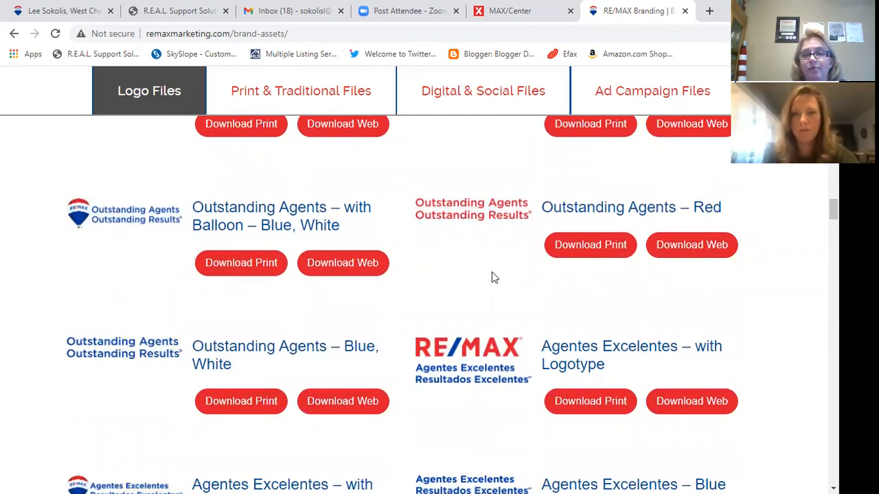
pyautogui.scroll(15, 568, 142)
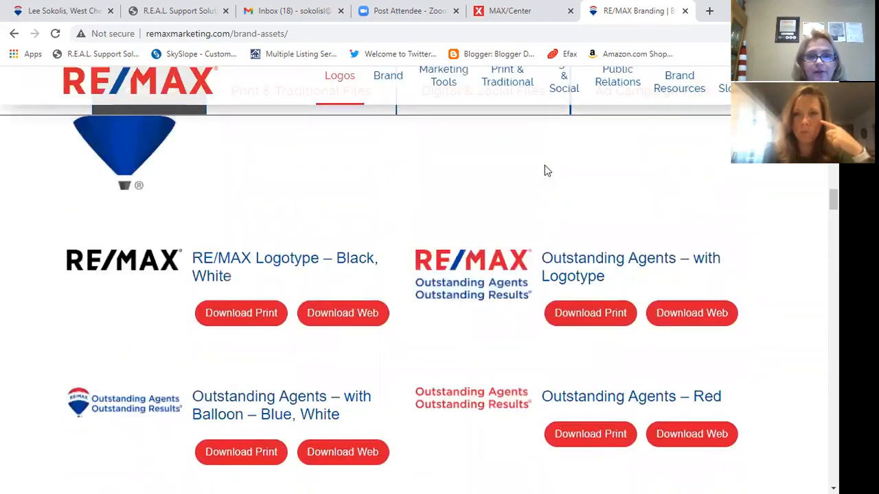
pyautogui.scroll(4, 412, 248)
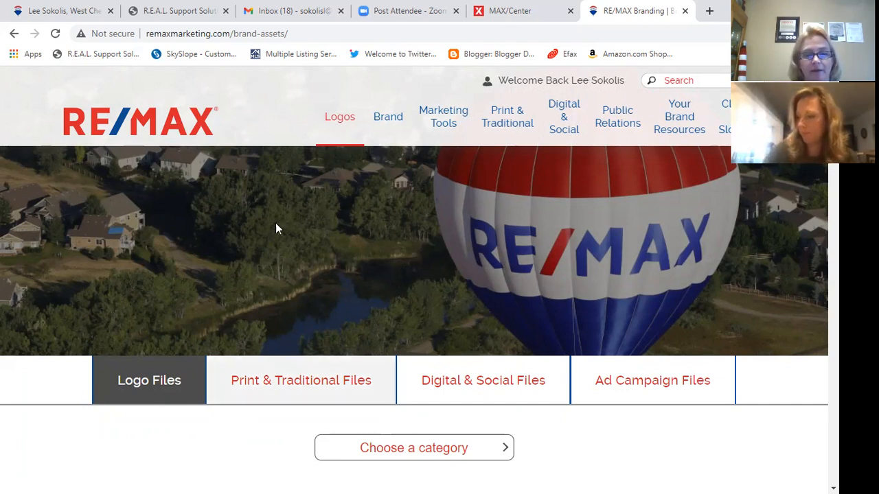
pyautogui.scroll(-3, 198, 387)
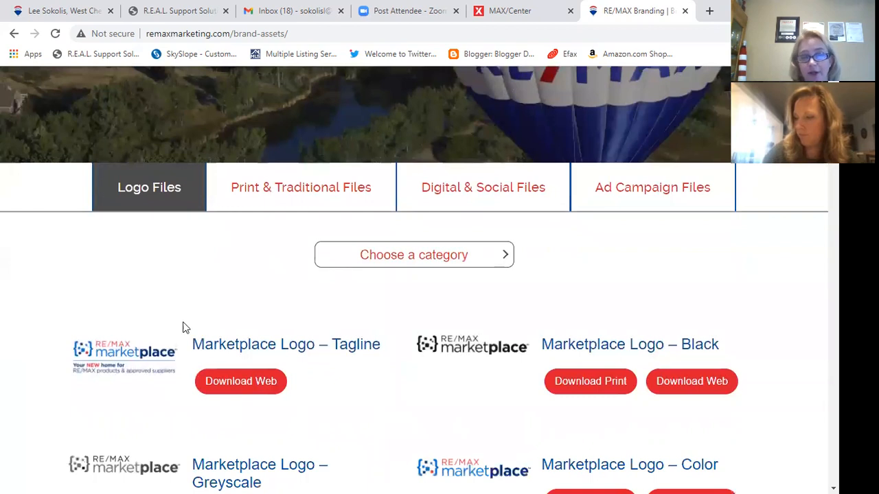
pyautogui.scroll(3, 324, 314)
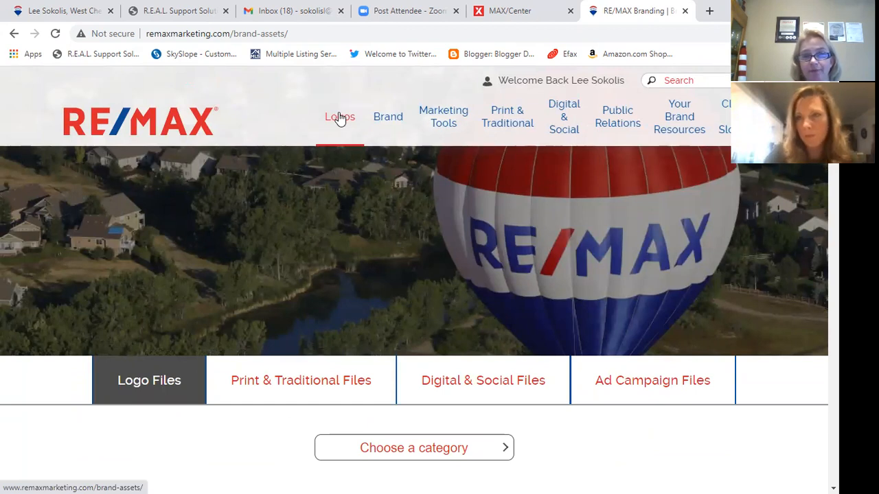
# - Return to MAX/Center, list all Apps, and launch booj Platform
pyautogui.click(506, 13)
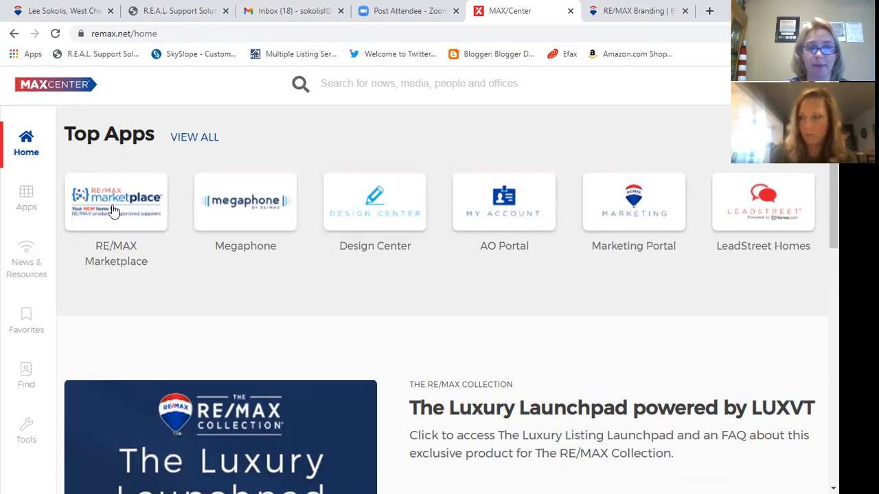
pyautogui.click(26, 199)
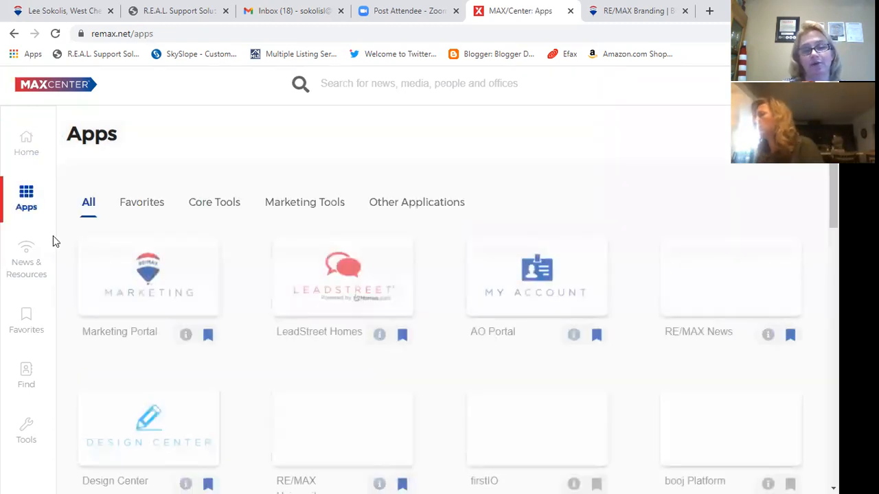
pyautogui.scroll(-1, 401, 316)
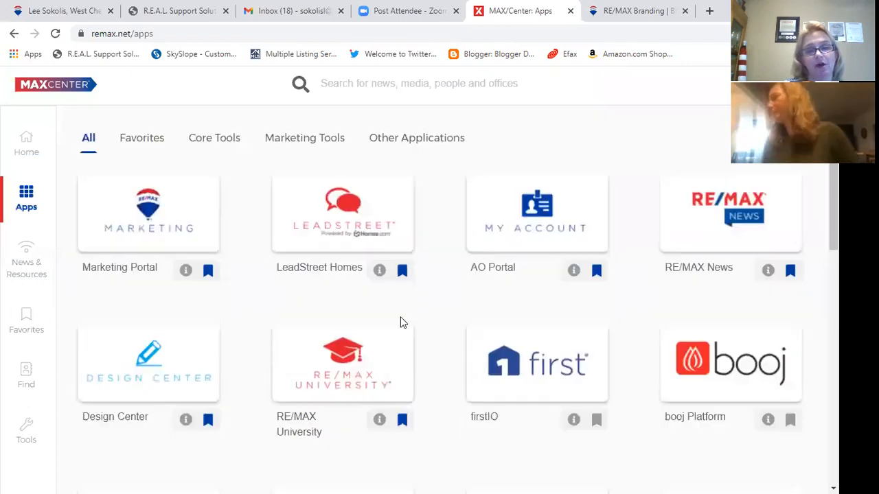
pyautogui.click(681, 360)
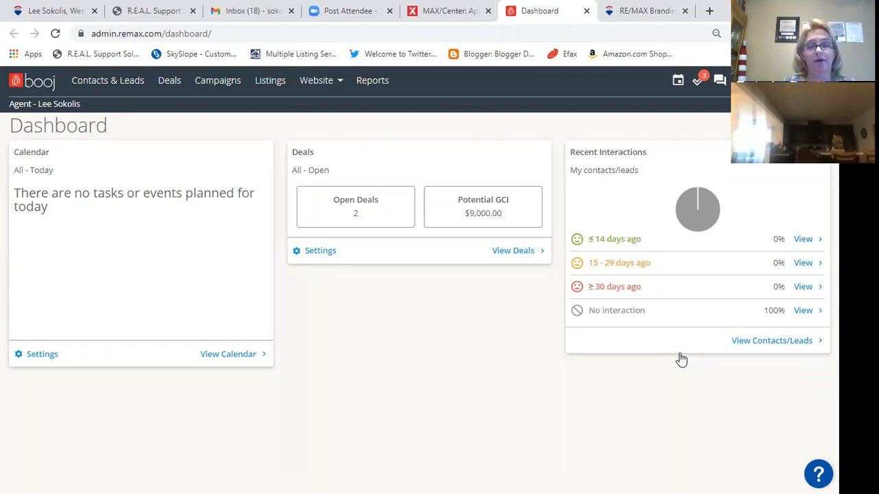
# - Go to the Website > Dashboard overview of the published agent site
pyautogui.click(317, 82)
pyautogui.click(320, 114)
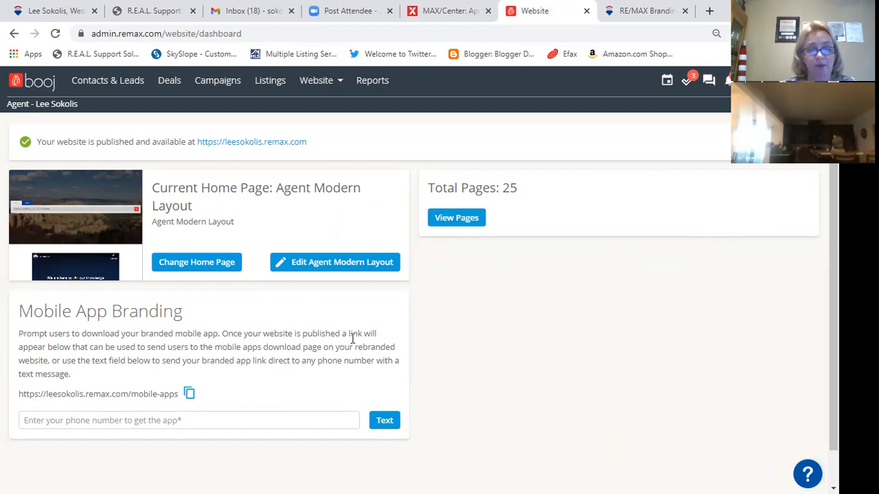
# - Review the site overview, then bring up the Change Home Page layout choices
pyautogui.scroll(-1, 352, 338)
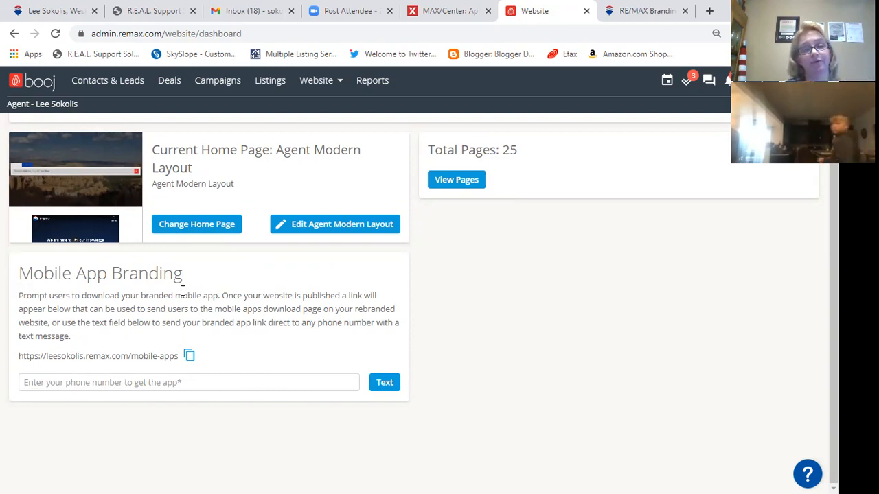
pyautogui.scroll(1, 462, 343)
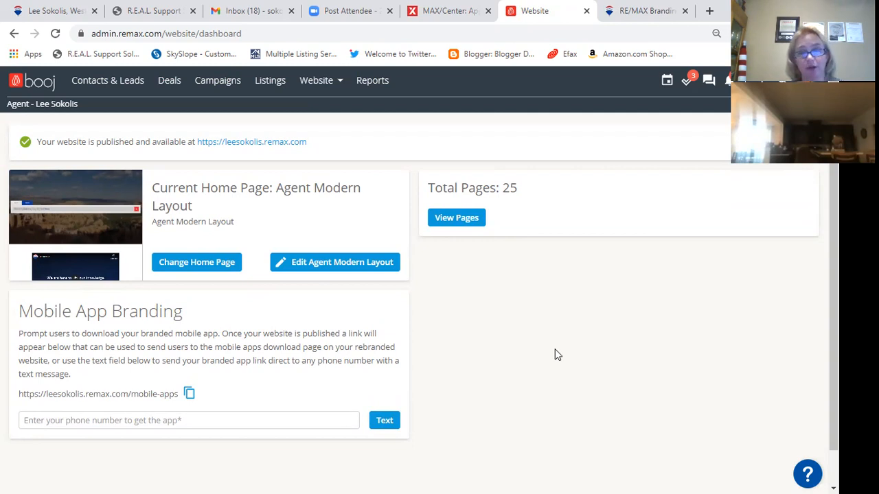
pyautogui.click(213, 264)
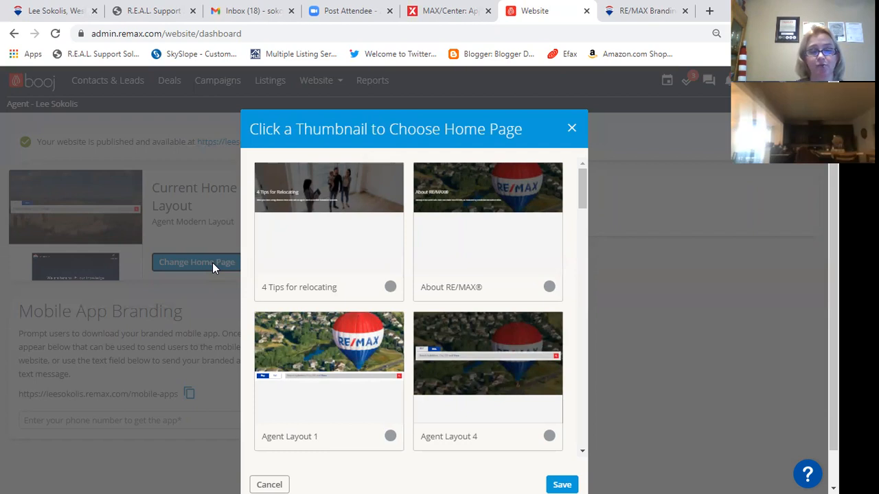
pyautogui.scroll(-1, 371, 273)
pyautogui.scroll(1, 384, 271)
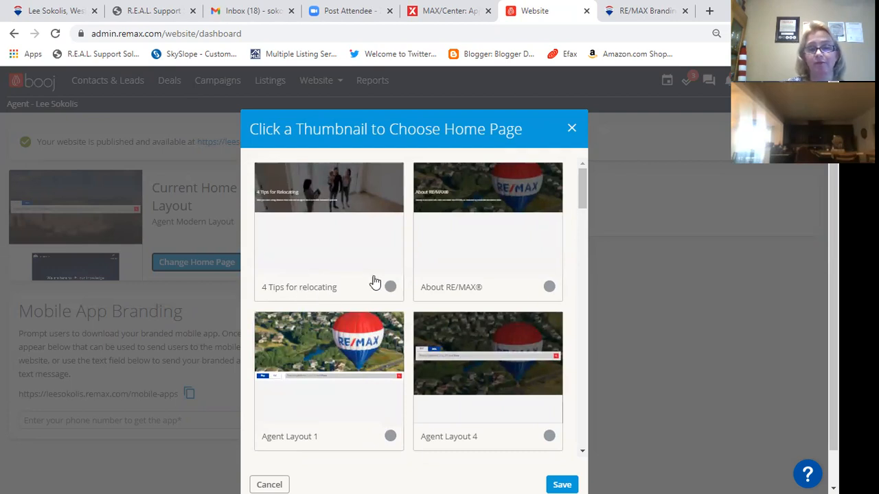
pyautogui.scroll(-1, 345, 272)
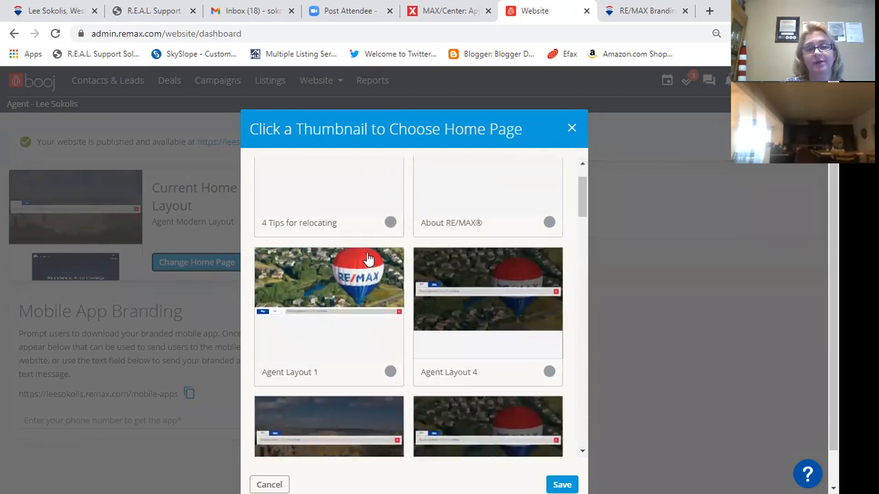
pyautogui.scroll(1, 449, 227)
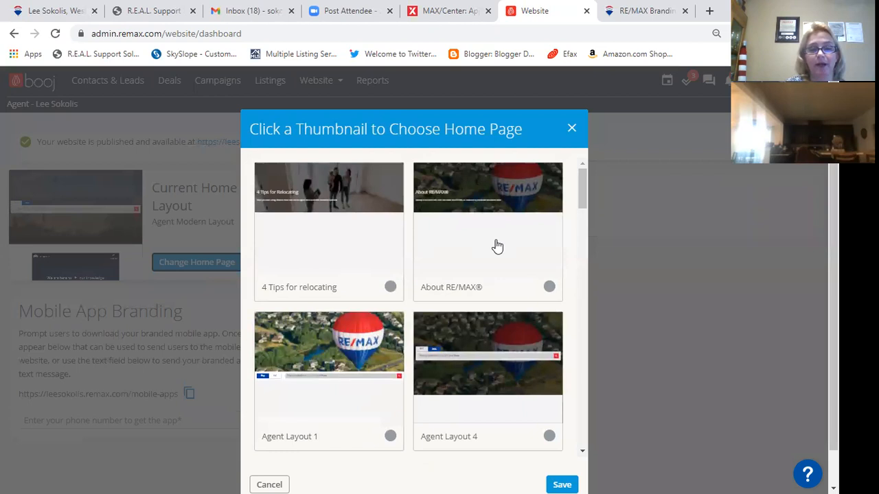
pyautogui.scroll(-1, 495, 247)
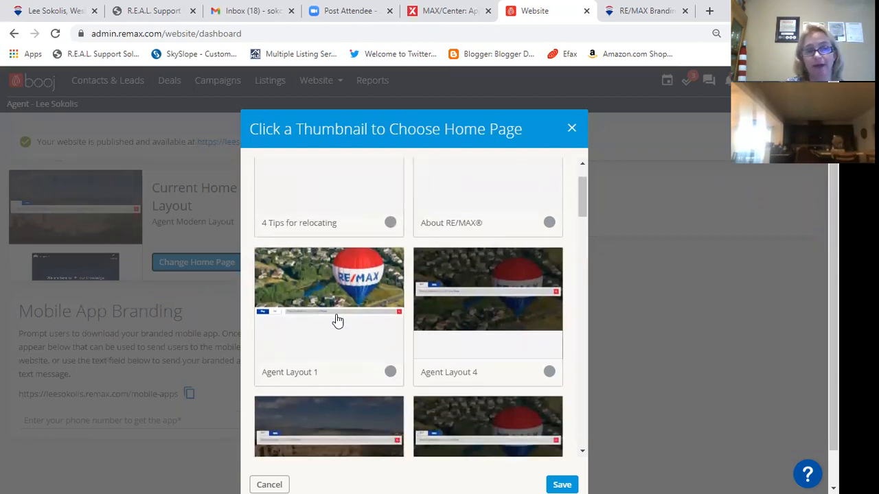
pyautogui.scroll(-1, 337, 321)
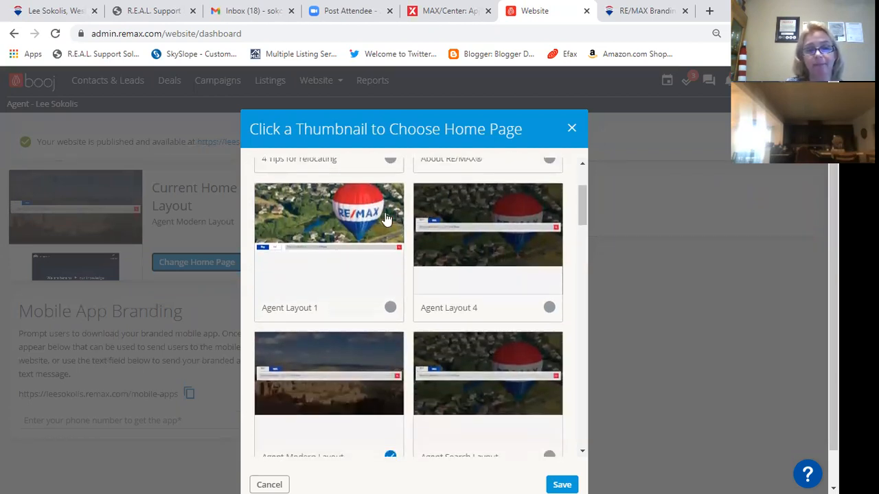
pyautogui.scroll(-1, 349, 251)
pyautogui.scroll(-1, 349, 253)
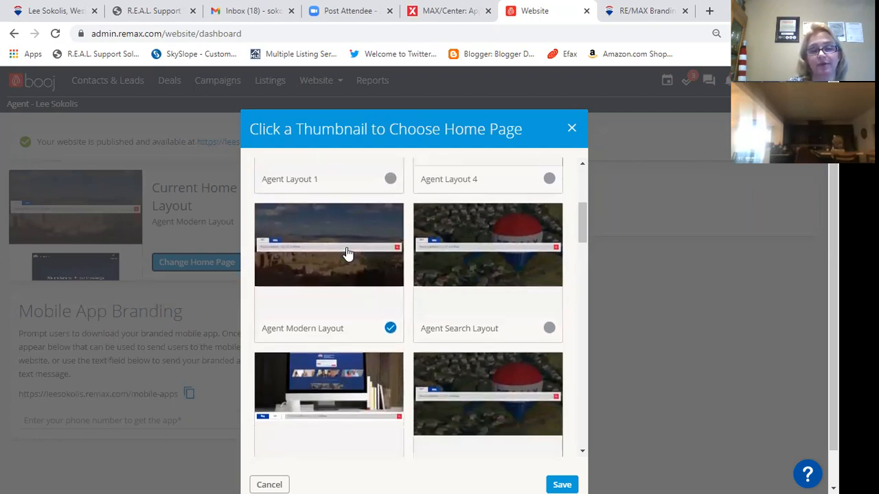
pyautogui.scroll(-4, 347, 255)
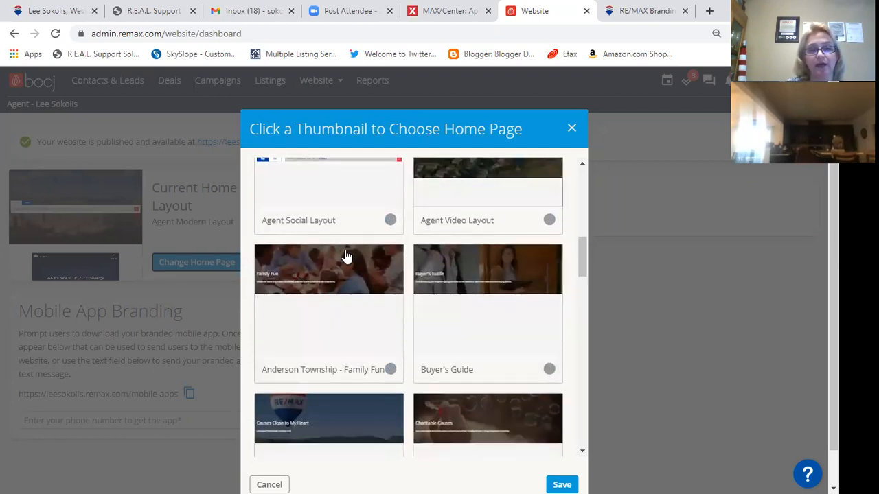
pyautogui.scroll(1, 347, 257)
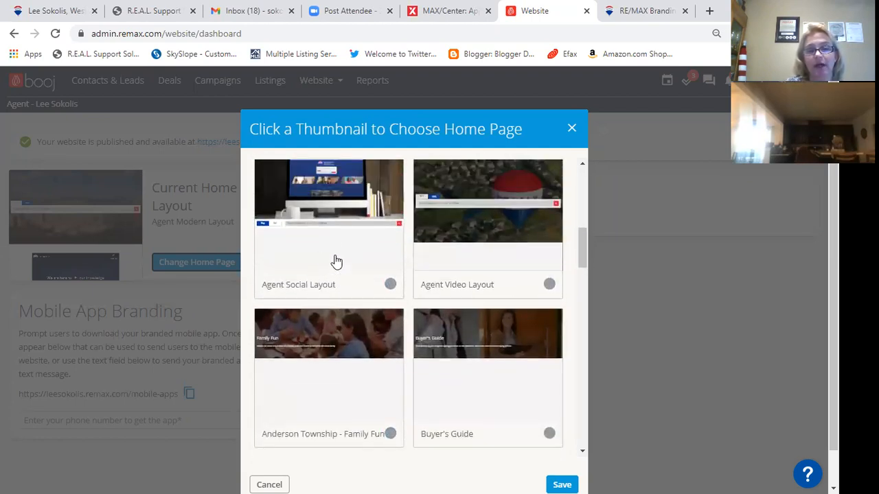
pyautogui.scroll(1, 336, 261)
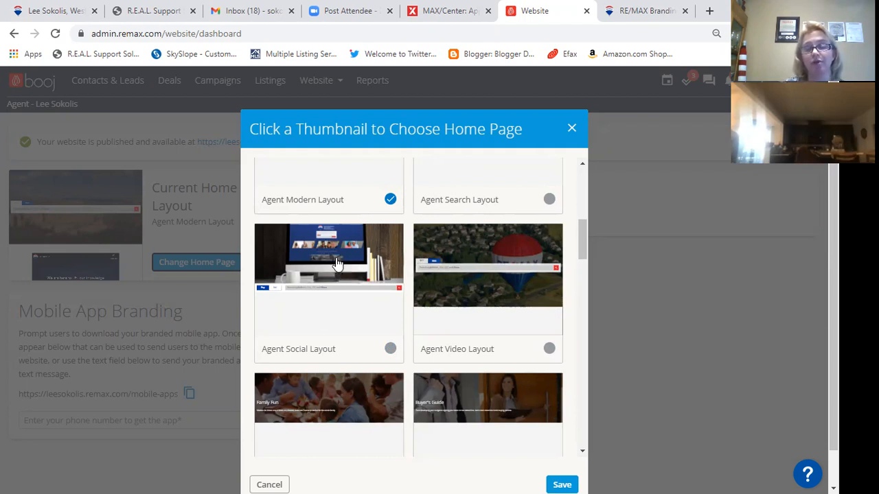
pyautogui.scroll(-2, 346, 306)
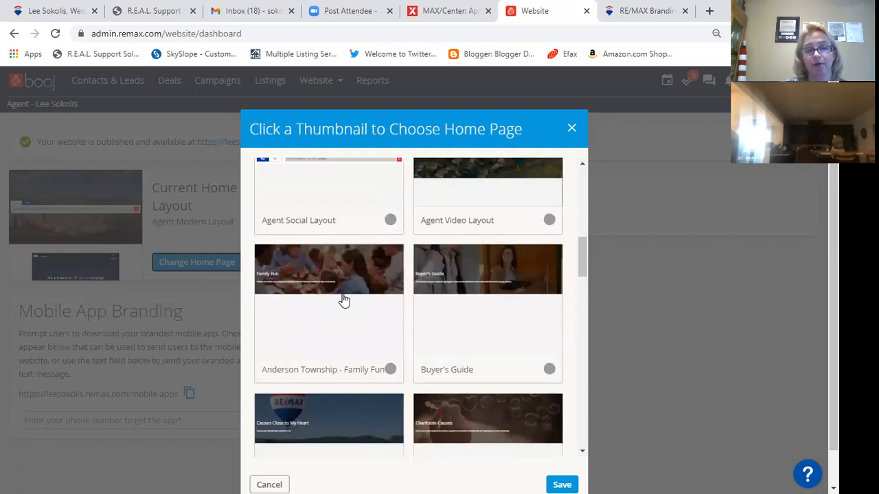
pyautogui.scroll(-3, 344, 300)
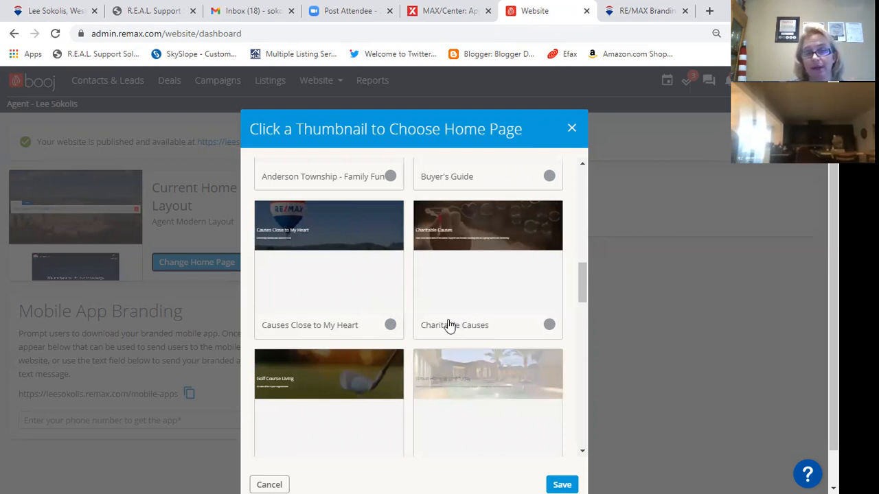
pyautogui.scroll(-1, 419, 320)
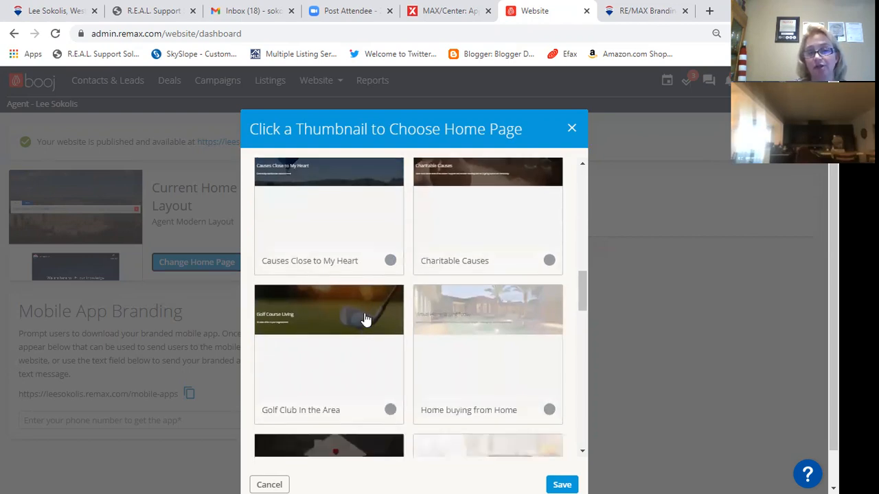
pyautogui.scroll(-3, 362, 323)
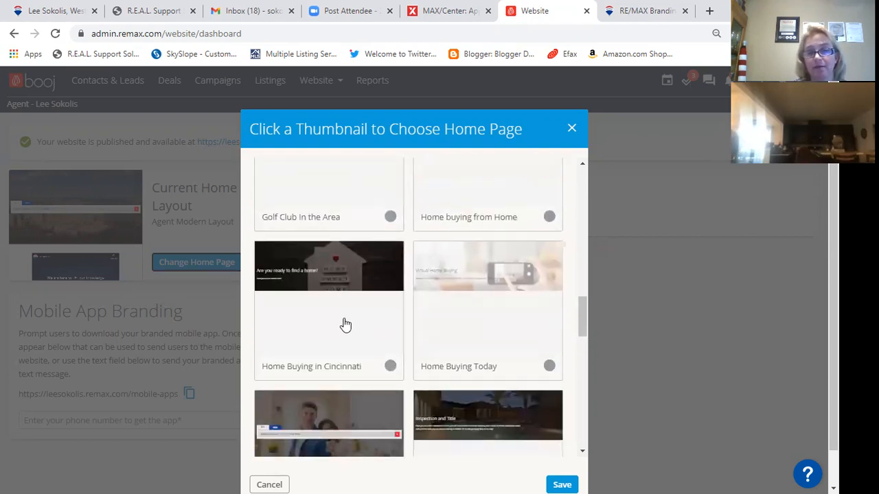
pyautogui.scroll(-1, 344, 321)
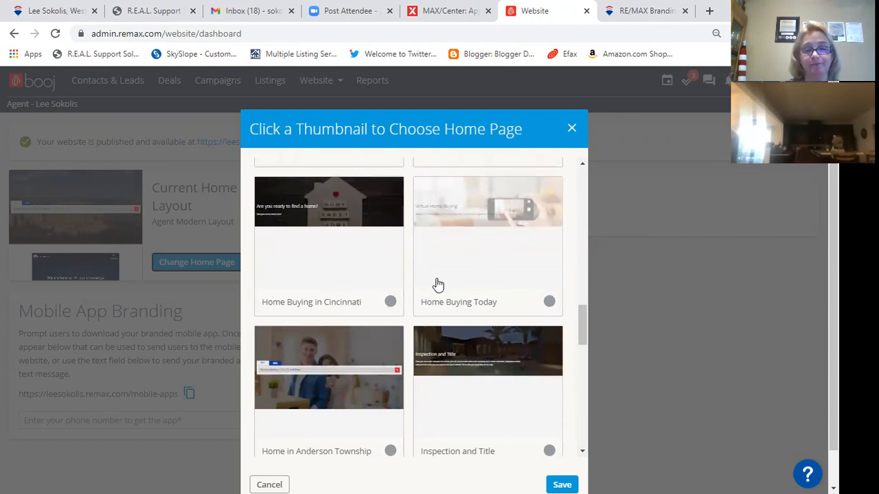
pyautogui.scroll(-3, 429, 284)
pyautogui.scroll(3, 446, 278)
pyautogui.scroll(-15, 461, 273)
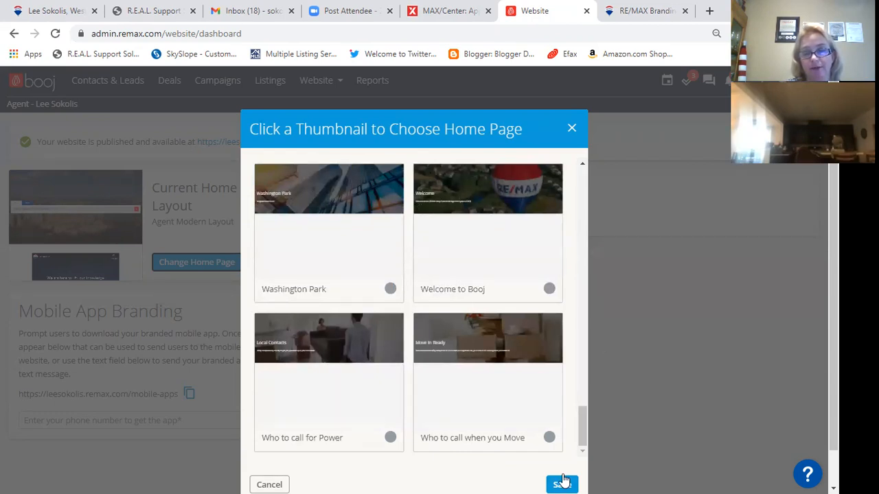
# - Close the chooser, edit the Agent Modern Layout home page, and open its Header: Image with Search block
pyautogui.click(570, 129)
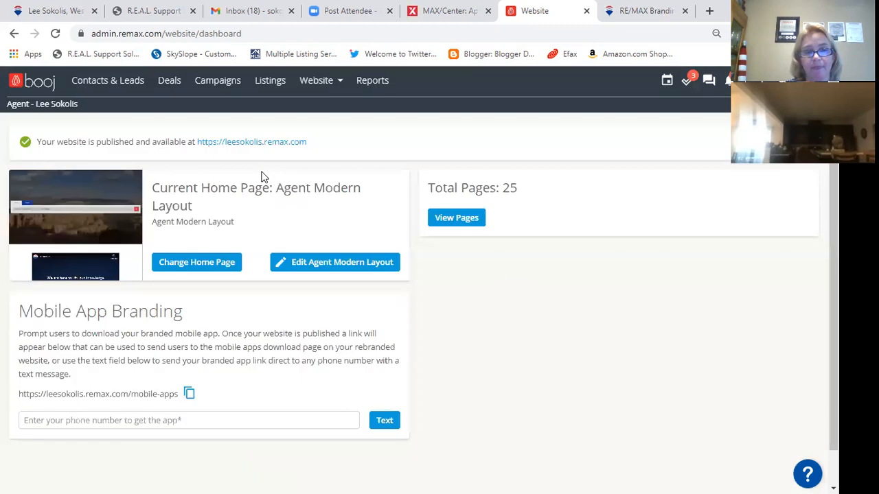
pyautogui.click(337, 267)
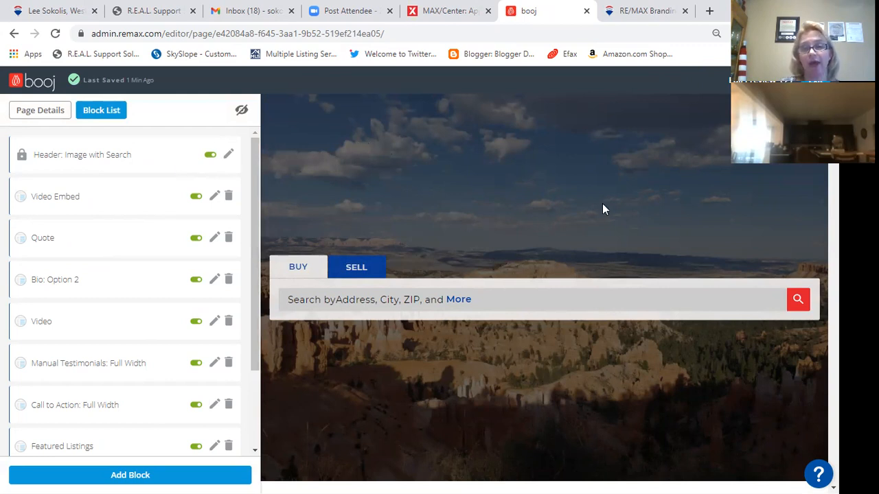
pyautogui.click(229, 157)
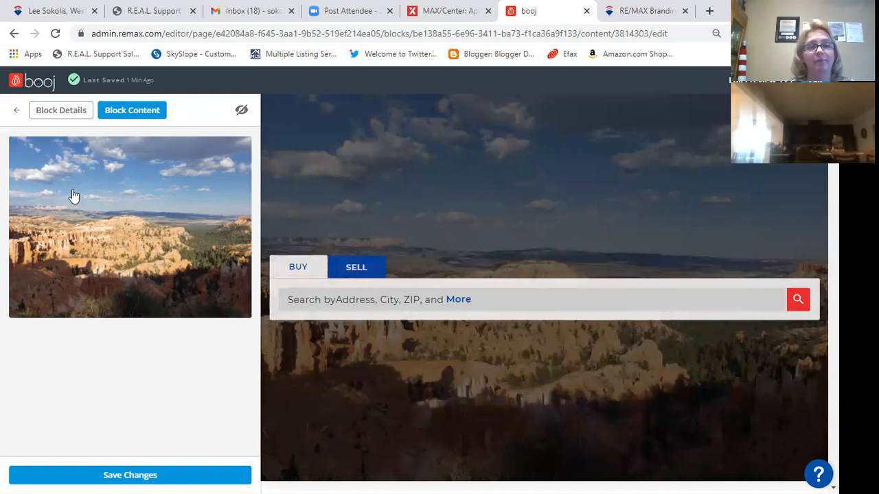
# - Preview Default, Default Light and Image With Search header themes, settling on Rebrand 2
pyautogui.click(58, 114)
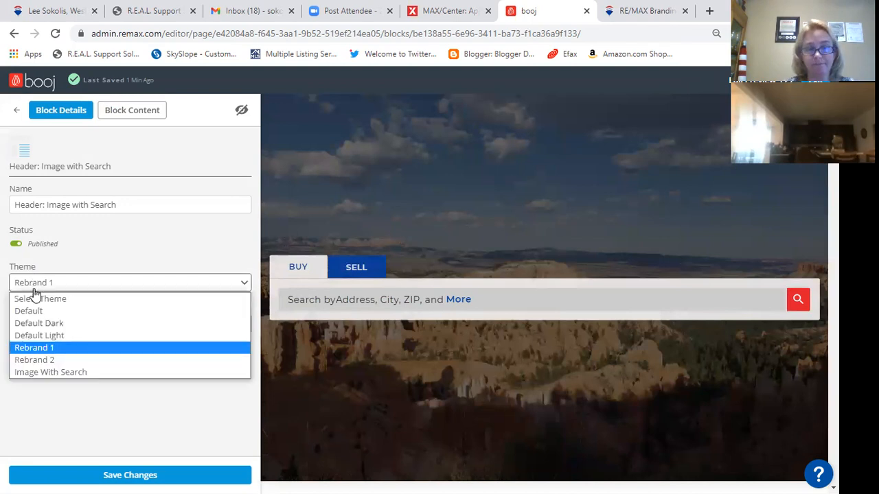
pyautogui.click(41, 313)
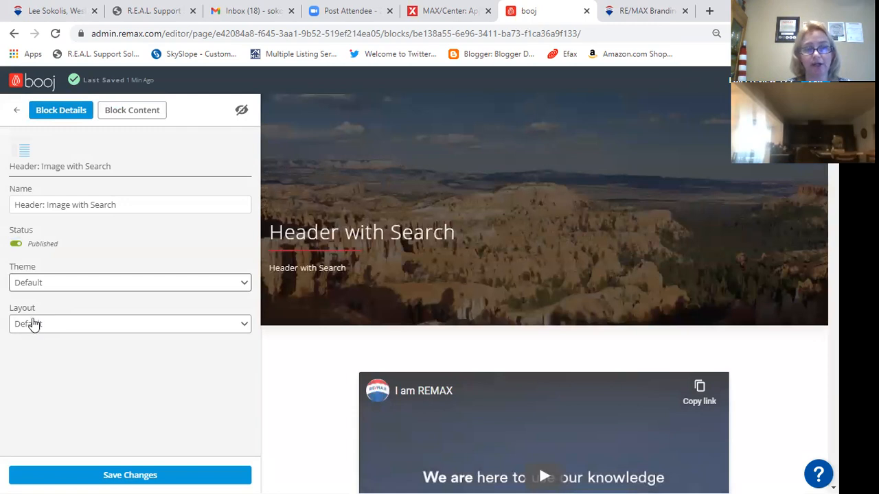
pyautogui.click(31, 282)
pyautogui.click(31, 336)
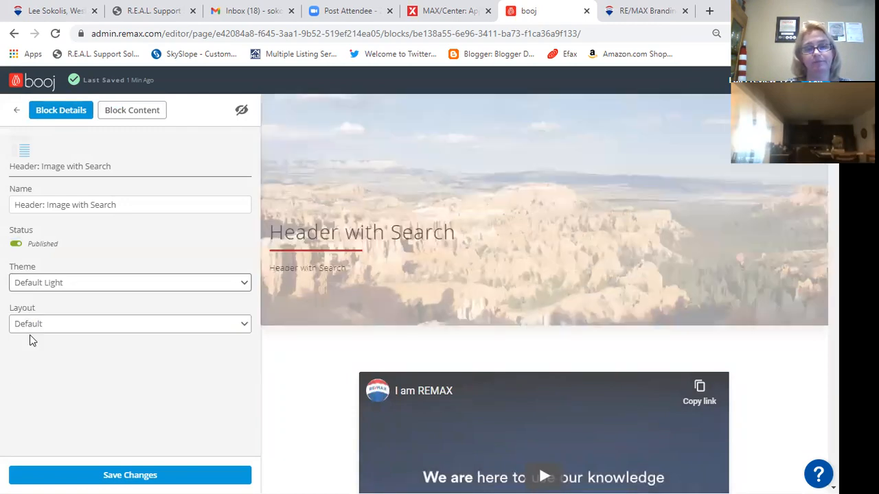
pyautogui.click(28, 284)
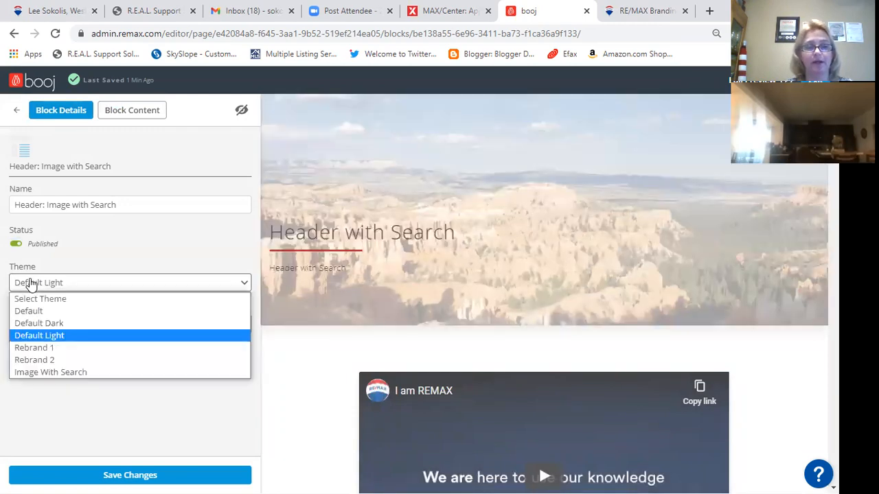
pyautogui.click(31, 373)
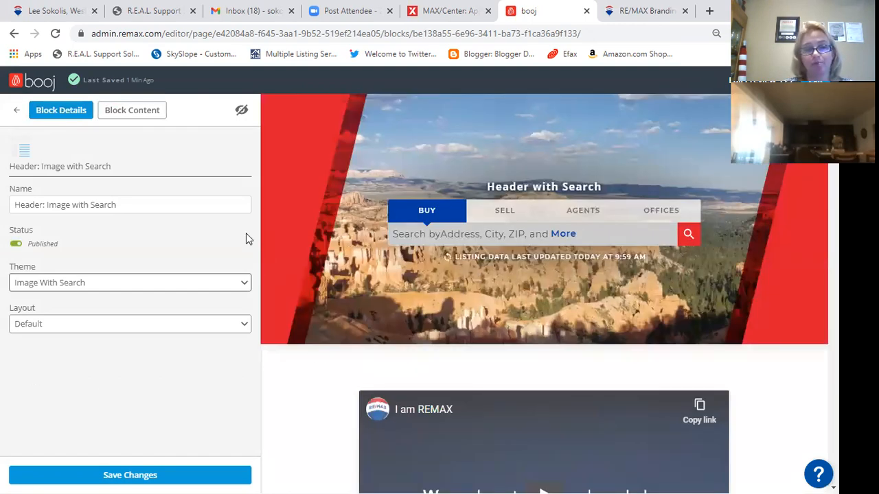
pyautogui.click(62, 284)
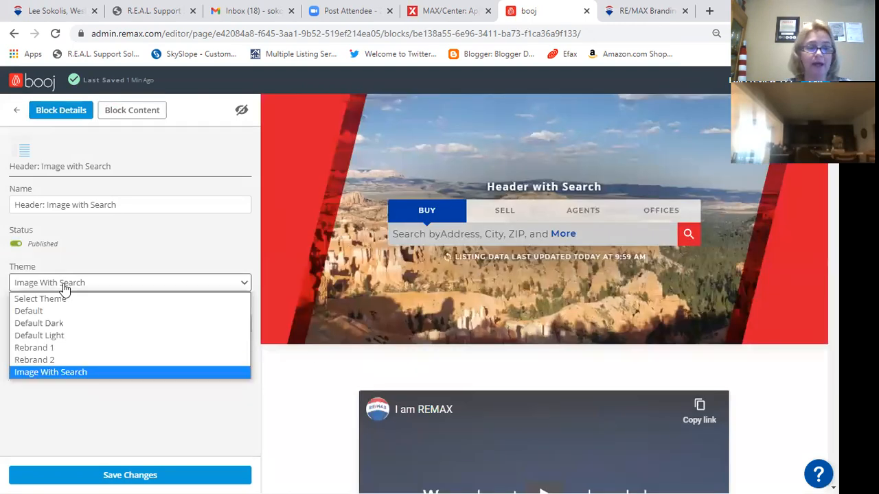
pyautogui.click(50, 355)
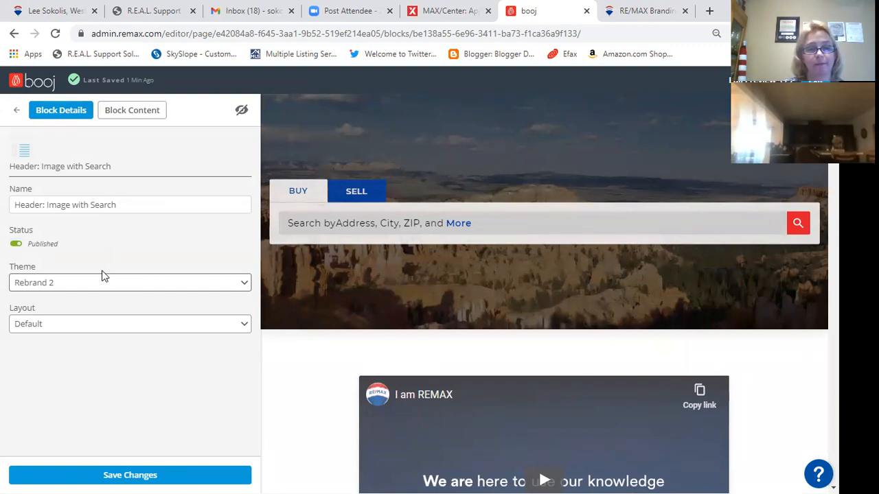
pyautogui.click(125, 113)
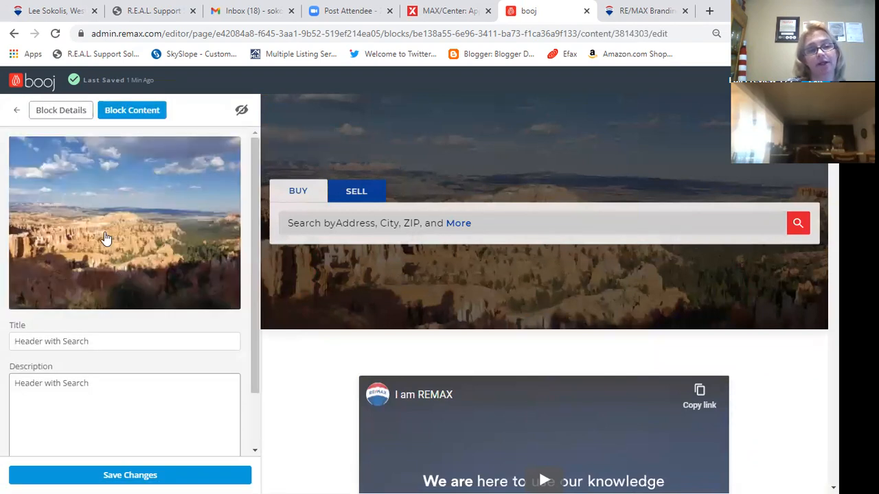
# - Open the image library for the header picture and scroll through it
pyautogui.click(106, 239)
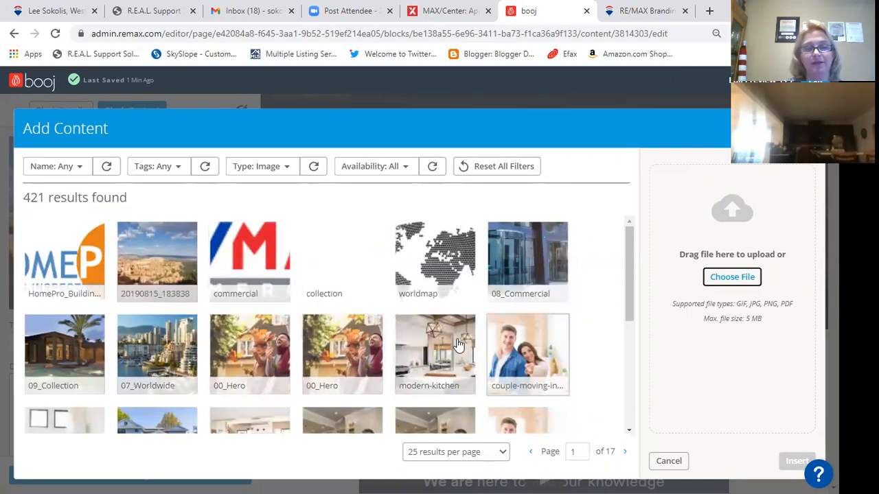
pyautogui.scroll(-1, 423, 353)
pyautogui.scroll(-5, 423, 353)
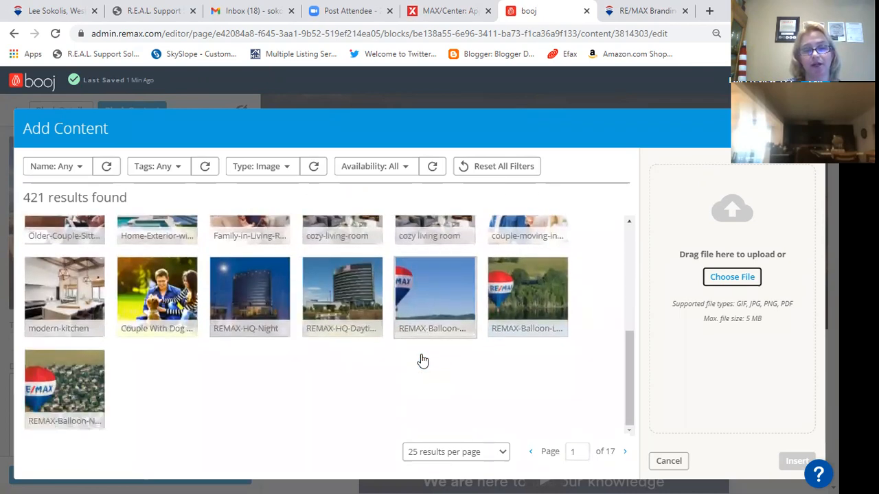
pyautogui.scroll(3, 420, 361)
pyautogui.scroll(1, 420, 360)
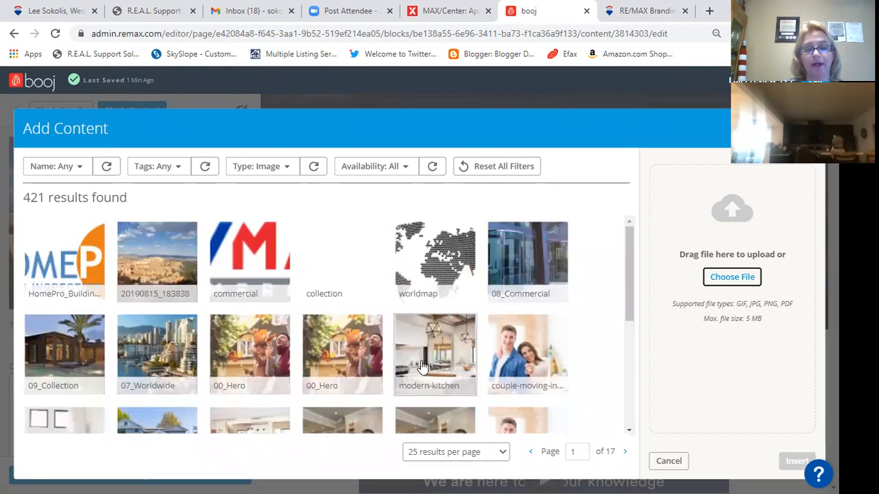
pyautogui.scroll(-5, 419, 362)
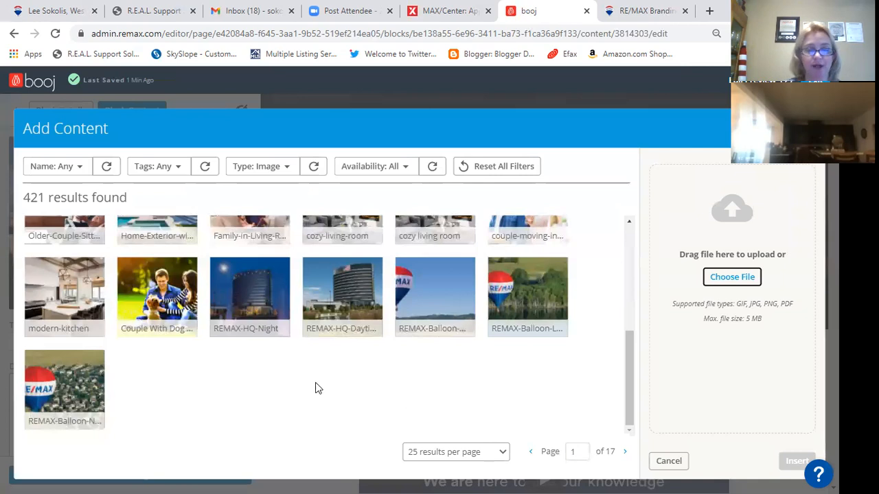
pyautogui.scroll(6, 284, 350)
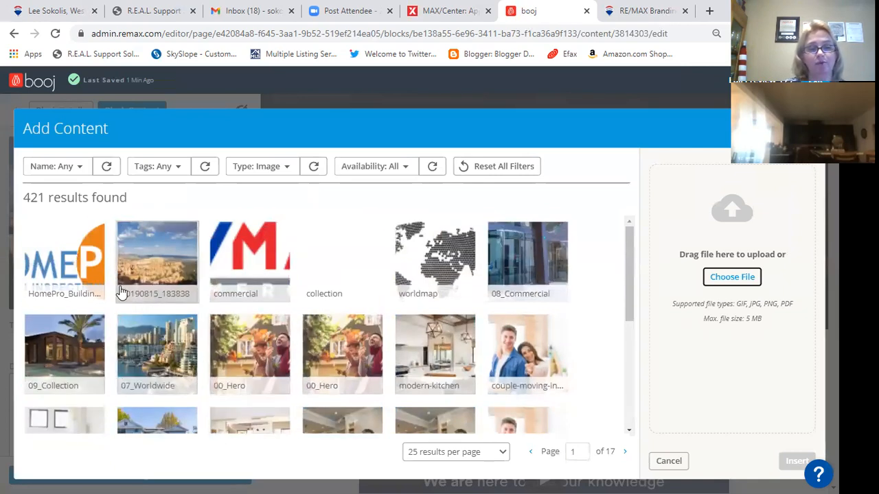
# - Filter the image library by the name 'family'
pyautogui.click(82, 169)
pyautogui.write('fmail')
pyautogui.press('BackSpace')
pyautogui.press('BackSpace')
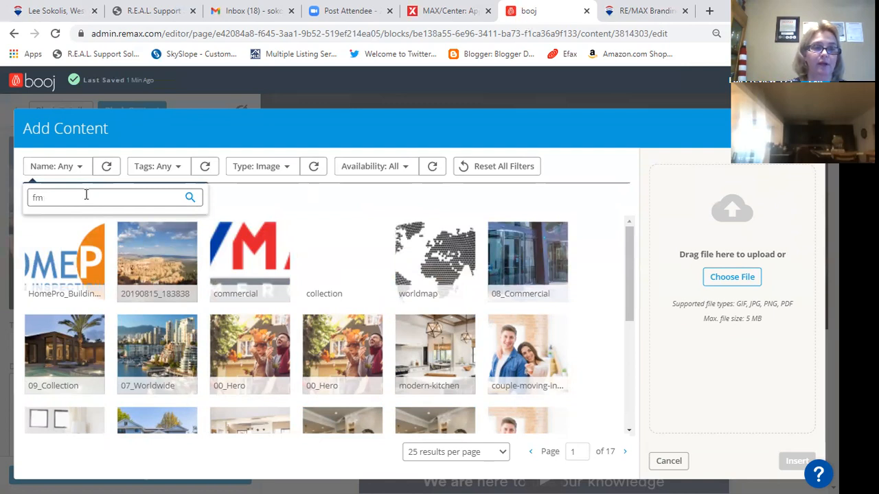
pyautogui.write('mily')
pyautogui.press('Return')
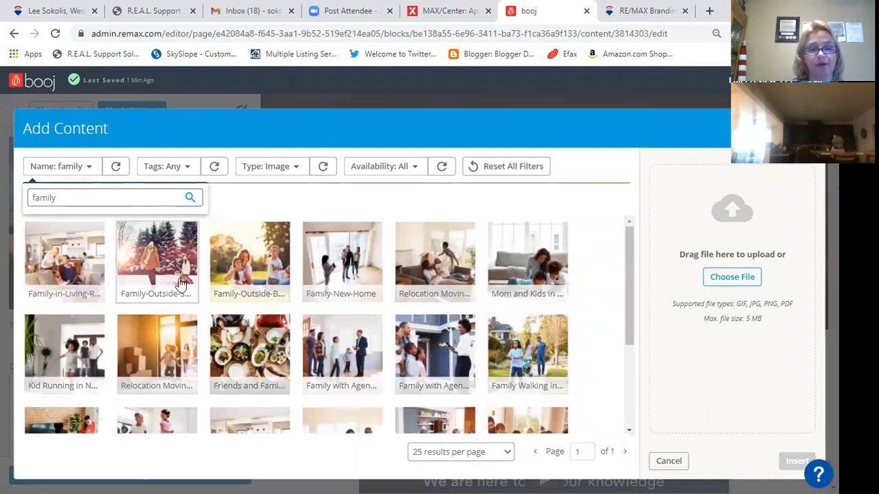
pyautogui.scroll(-1, 158, 285)
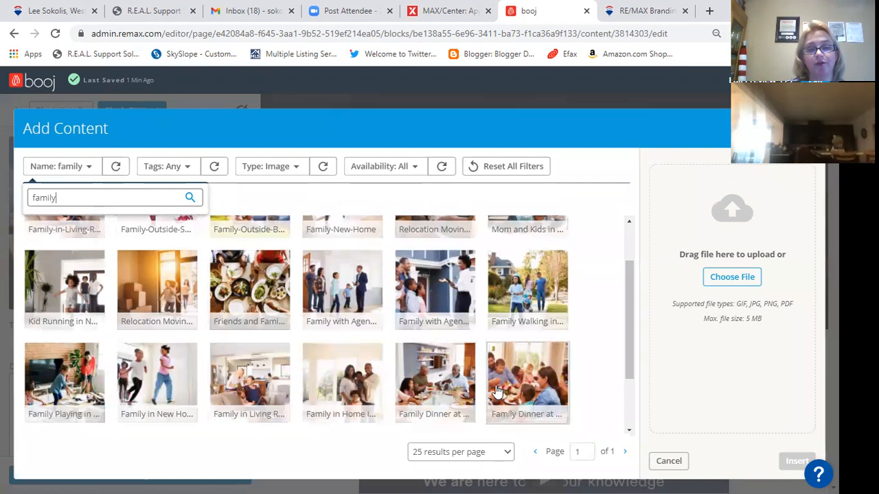
pyautogui.scroll(1, 460, 410)
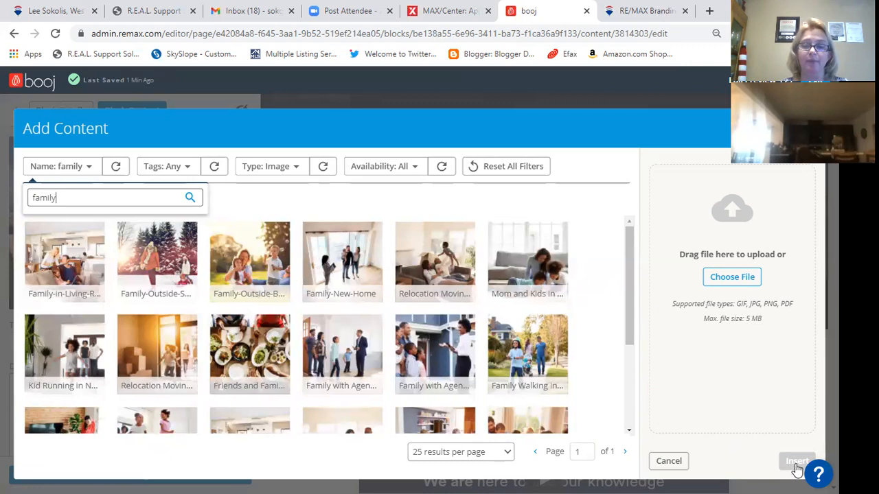
# - Cancel and reopen the image library, filtering again by name 'family'
pyautogui.click(687, 468)
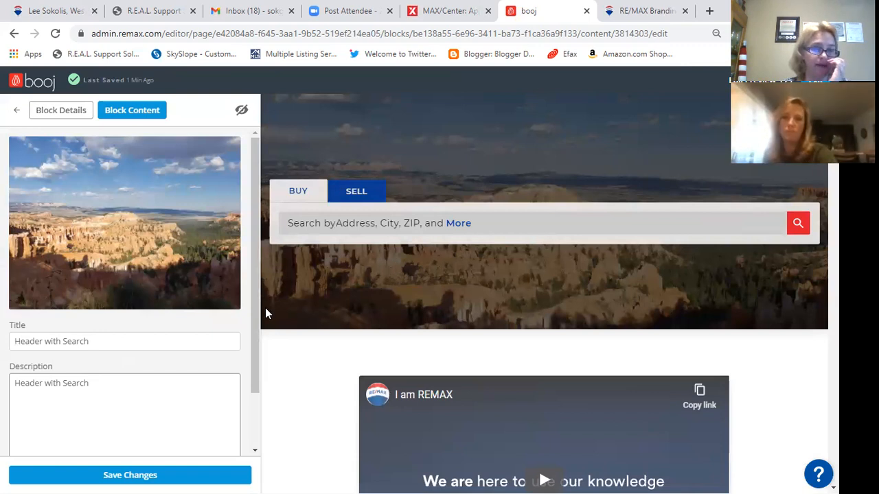
pyautogui.click(117, 220)
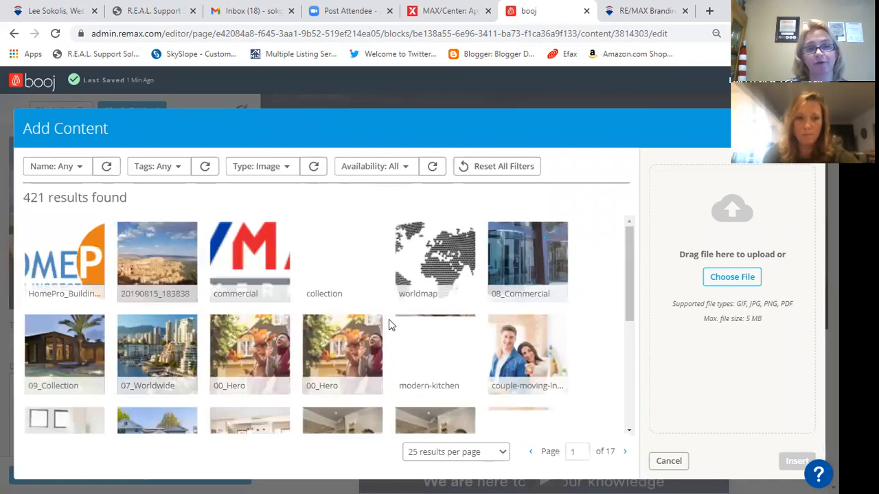
pyautogui.click(81, 168)
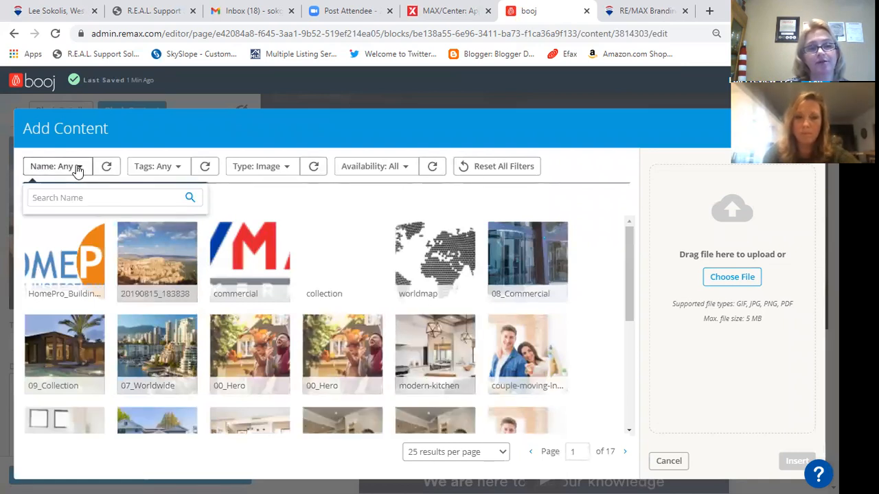
pyautogui.click(72, 199)
pyautogui.write('fm')
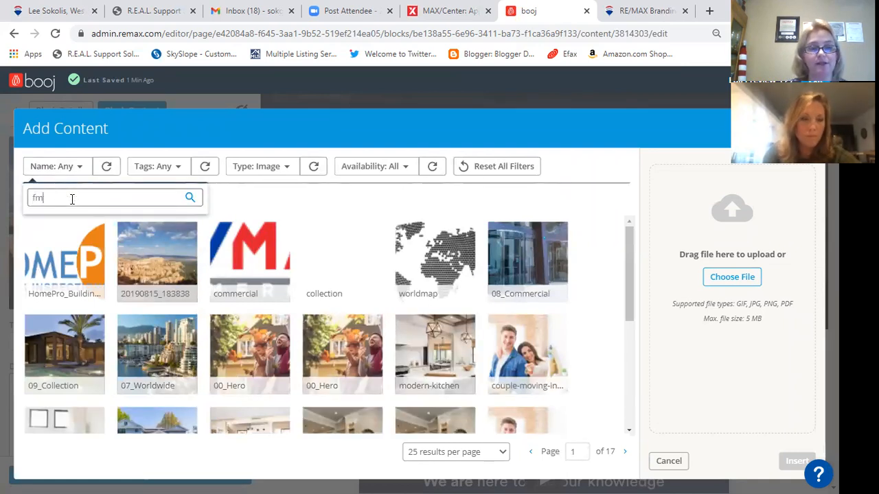
pyautogui.press('Return')
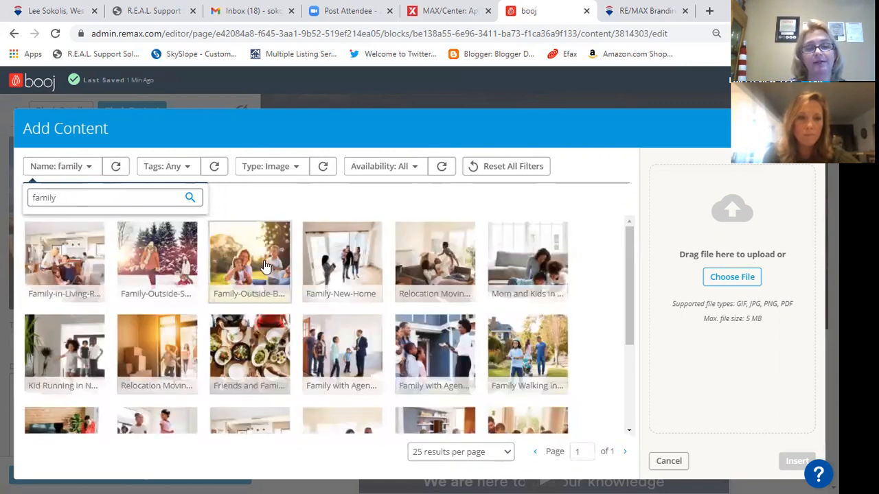
# - Clear the name filter and close the library, keeping the canyon header image
pyautogui.scroll(-3, 254, 264)
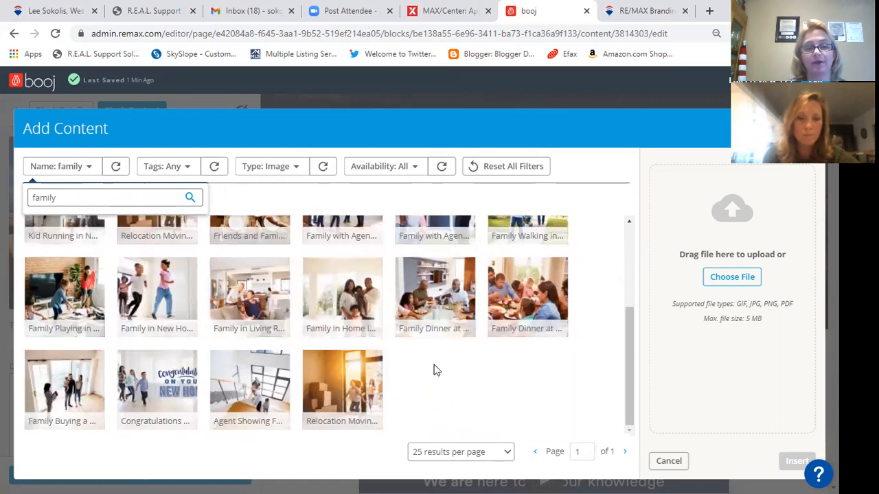
pyautogui.scroll(2, 434, 369)
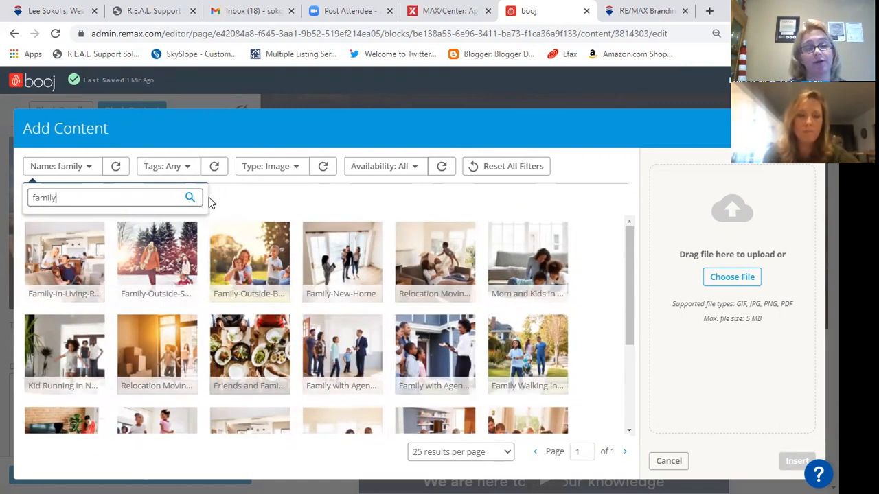
pyautogui.click(115, 166)
pyautogui.click(669, 461)
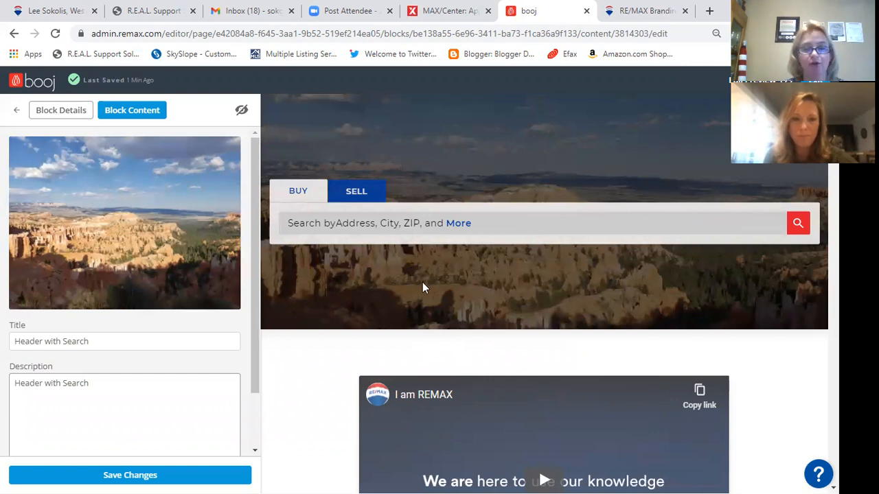
# - Save the header block changes and scroll through the home page's block list
pyautogui.click(155, 475)
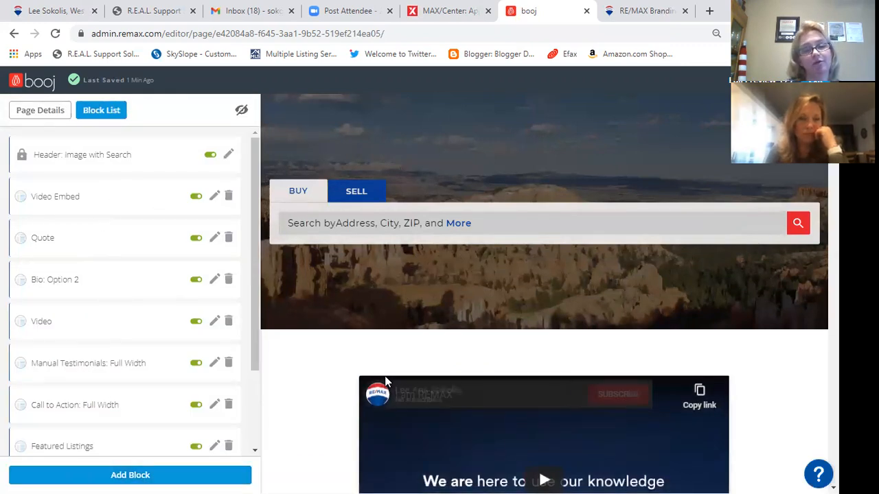
pyautogui.scroll(-3, 384, 378)
pyautogui.scroll(-1, 385, 377)
pyautogui.scroll(1, 369, 366)
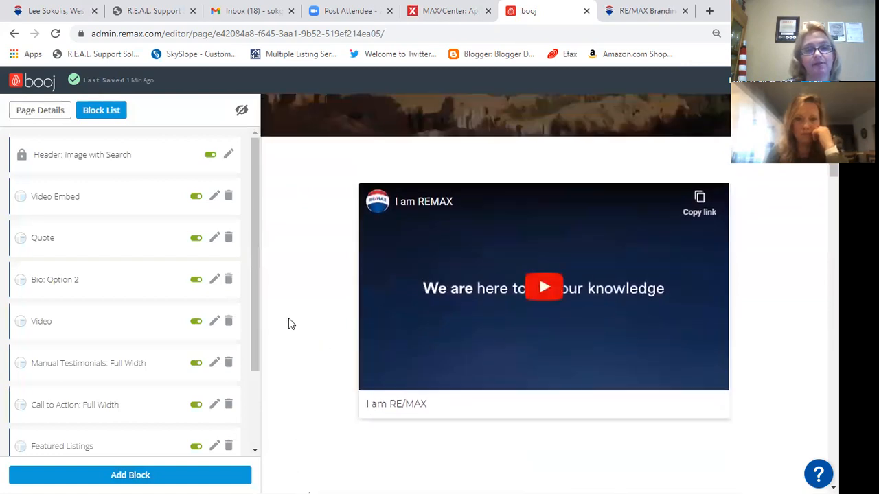
# - Check the Video Embed block's name, status, 'I am RE/MAX' title and YouTube link, then save it
pyautogui.click(214, 198)
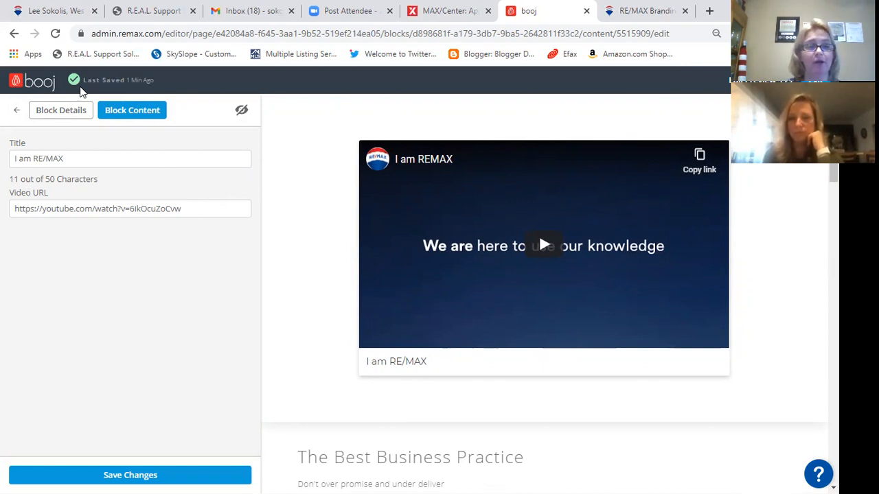
pyautogui.click(63, 112)
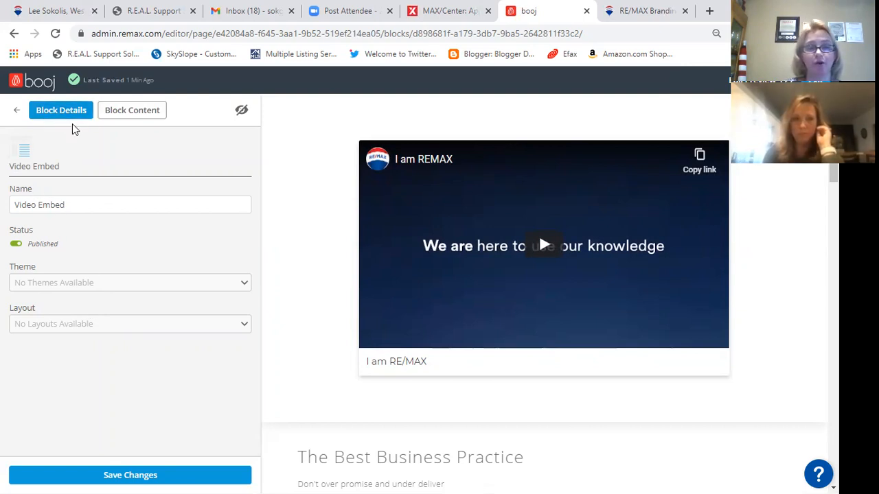
pyautogui.click(104, 114)
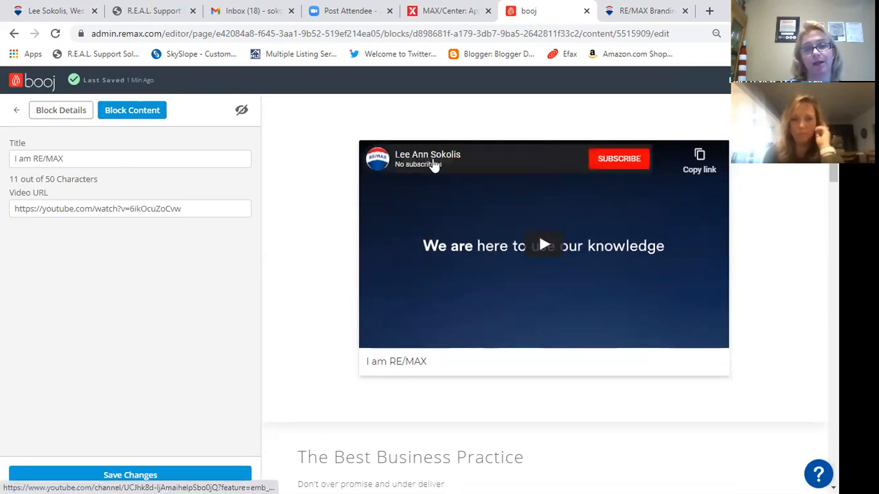
pyautogui.click(68, 477)
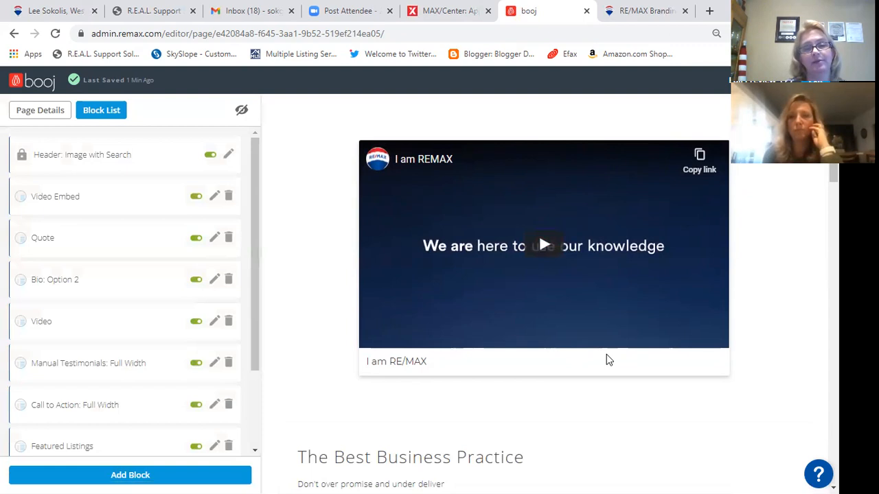
# - Open the Quote block, check its 'The Best Business Practice' title and Published status, and save
pyautogui.scroll(-4, 606, 354)
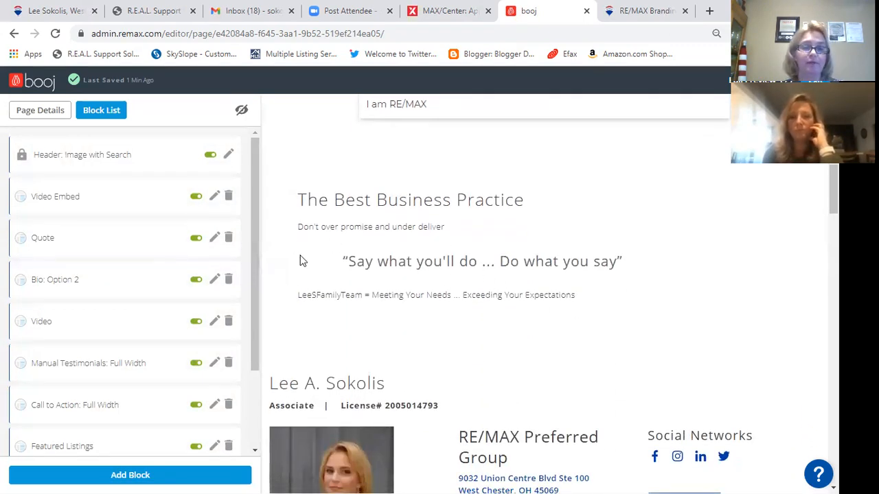
pyautogui.click(215, 238)
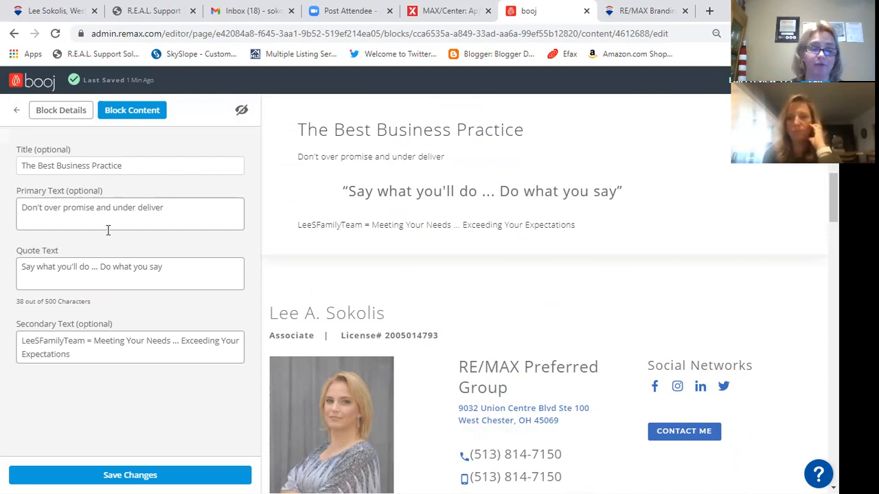
pyautogui.click(72, 113)
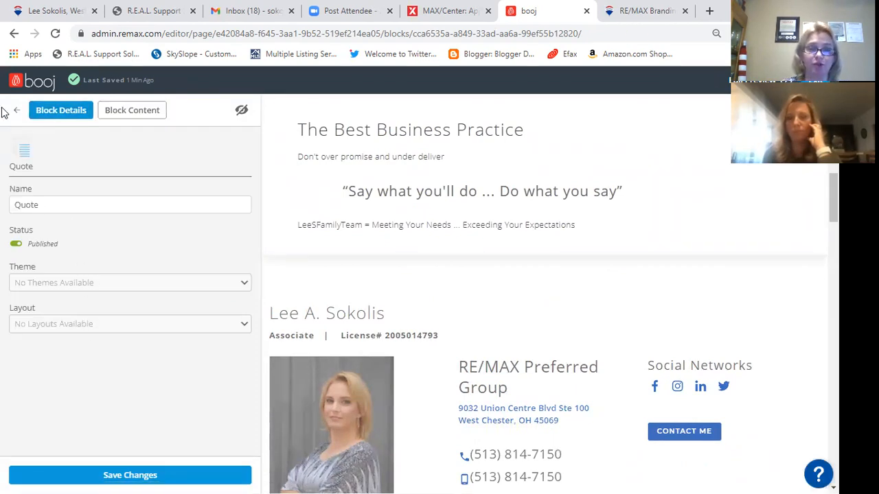
pyautogui.click(117, 477)
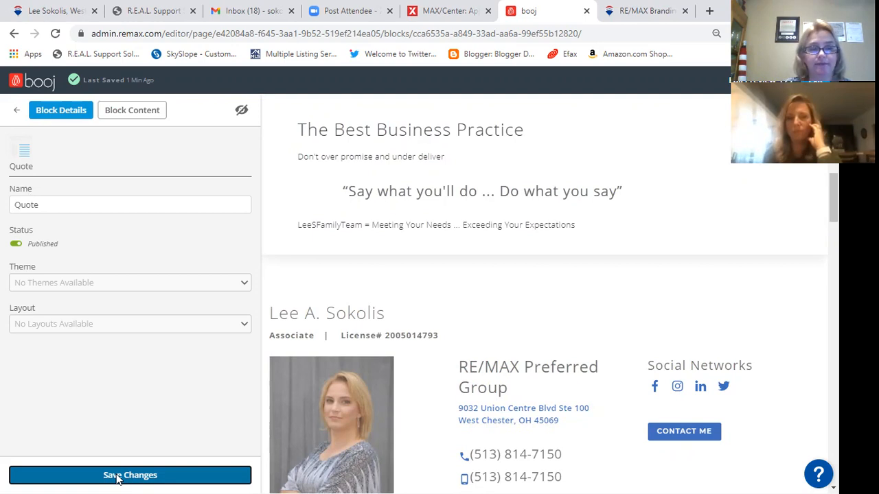
# - Return to the block list, scroll through the bio section, and inspect the REMAX Commercial video block
pyautogui.click(15, 110)
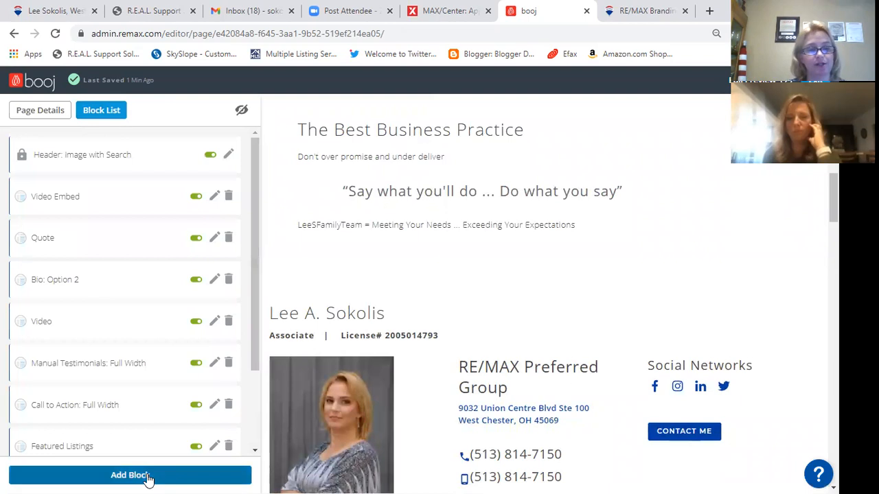
pyautogui.scroll(-2, 669, 338)
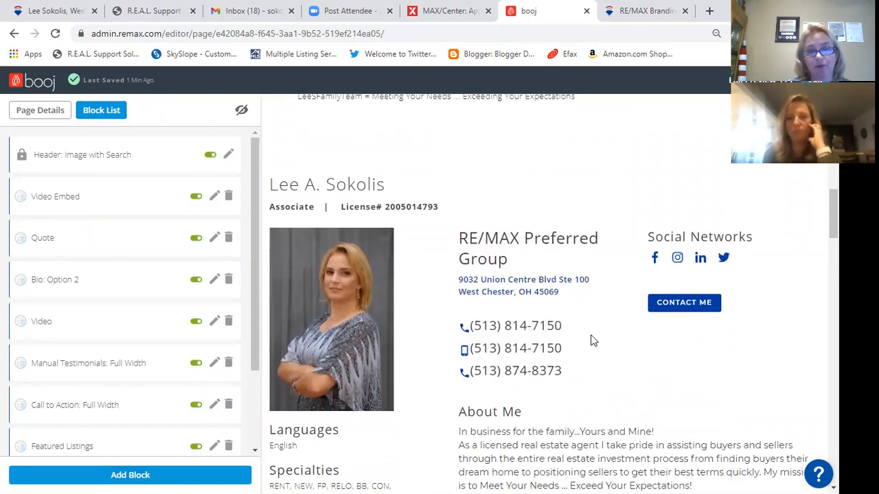
pyautogui.scroll(-1, 539, 352)
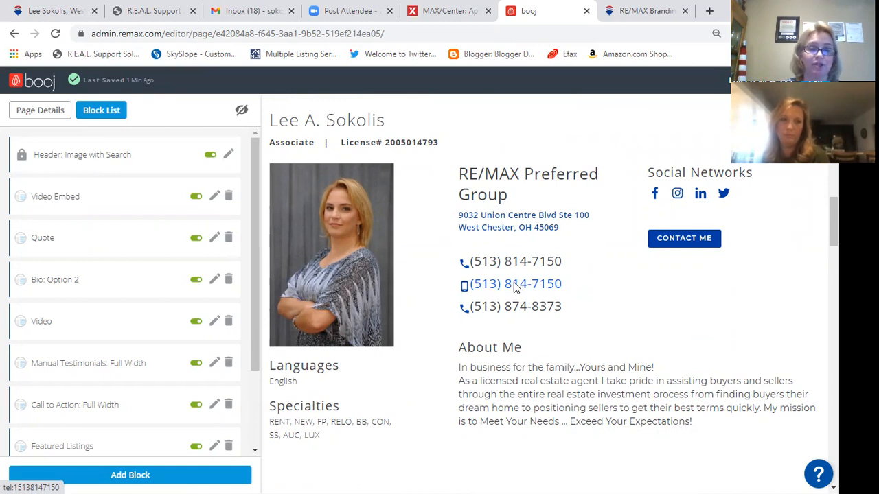
pyautogui.scroll(-3, 624, 296)
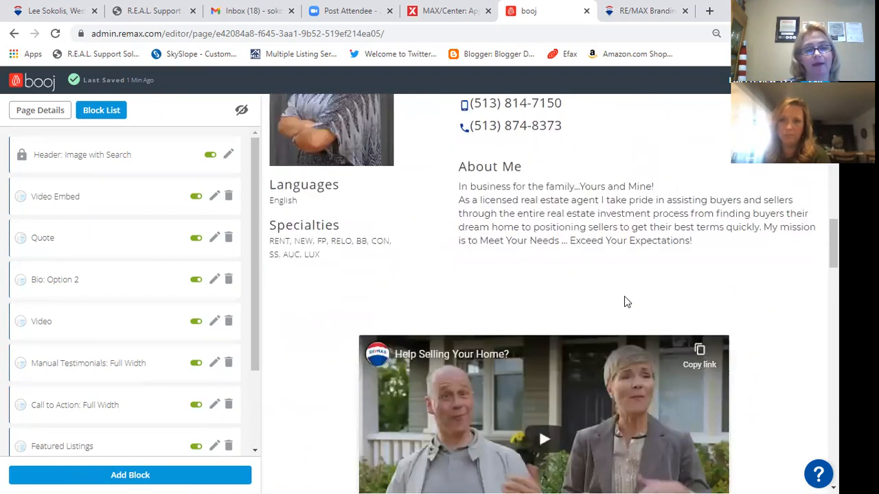
pyautogui.scroll(-3, 624, 296)
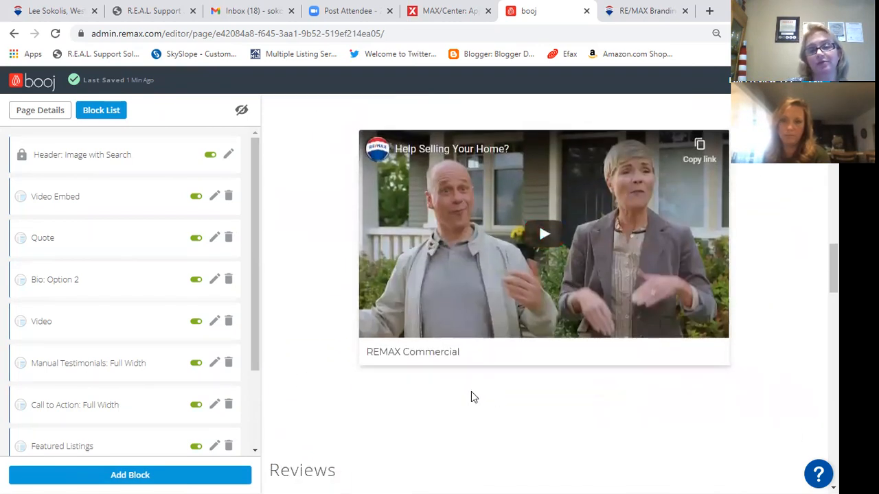
pyautogui.scroll(1, 471, 397)
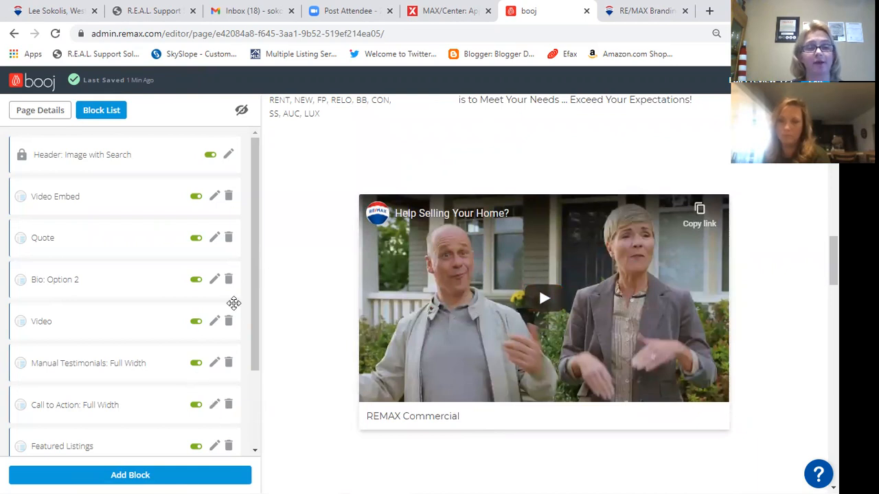
pyautogui.click(215, 323)
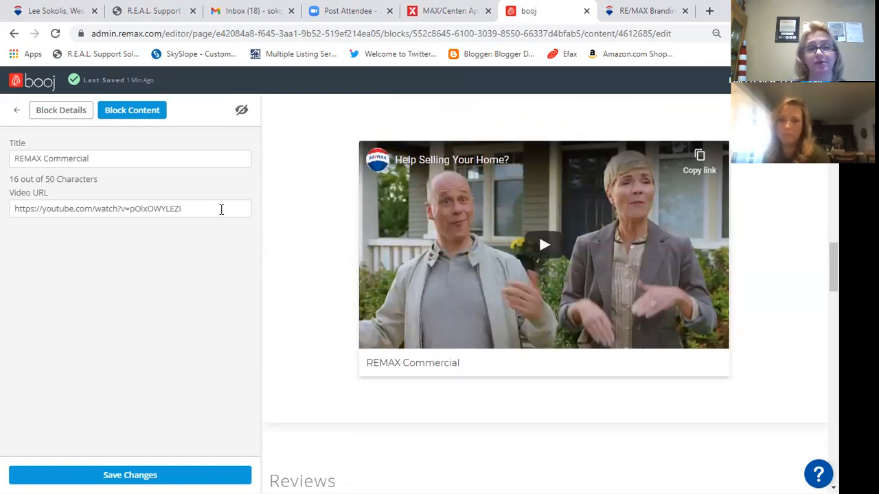
pyautogui.click(17, 110)
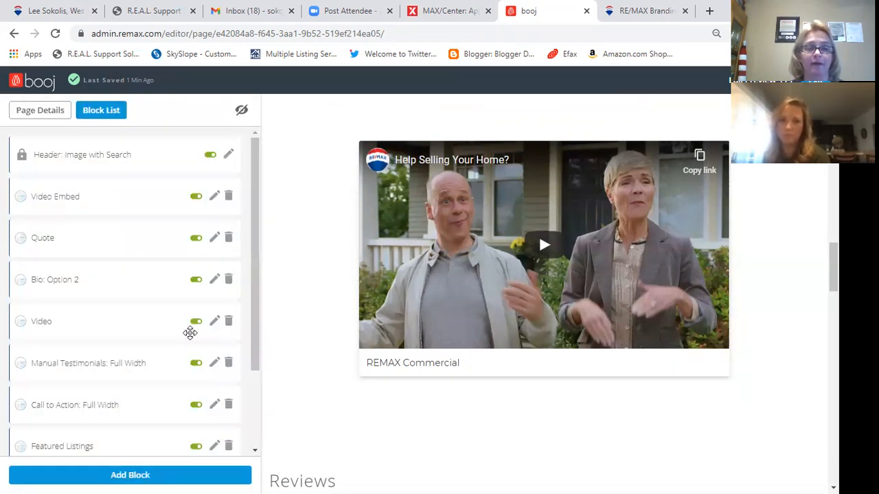
# - Scroll through the reviews and cards, then open the Call to Action: Full Width block (editing 'Coming Soon')
pyautogui.scroll(-1, 190, 331)
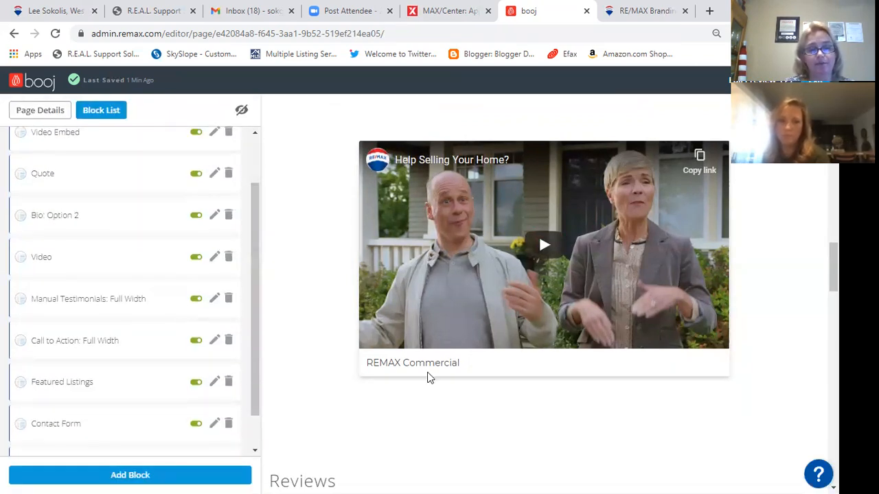
pyautogui.scroll(-4, 430, 376)
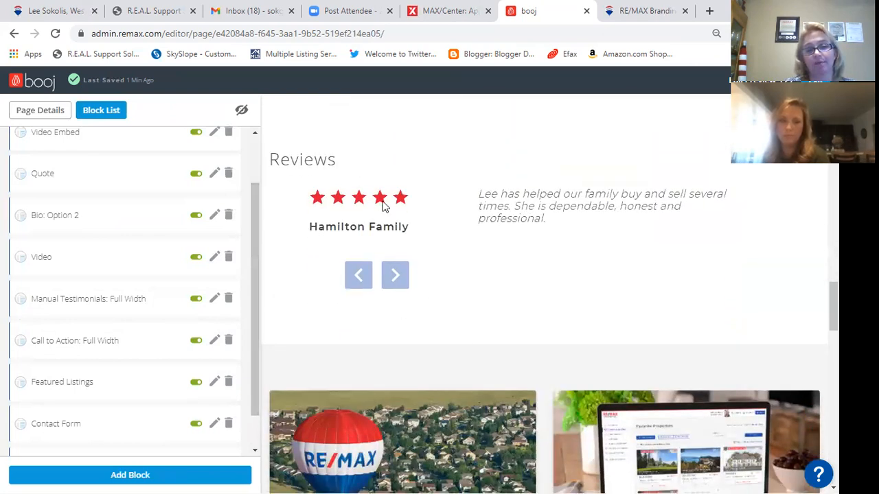
pyautogui.scroll(2, 304, 279)
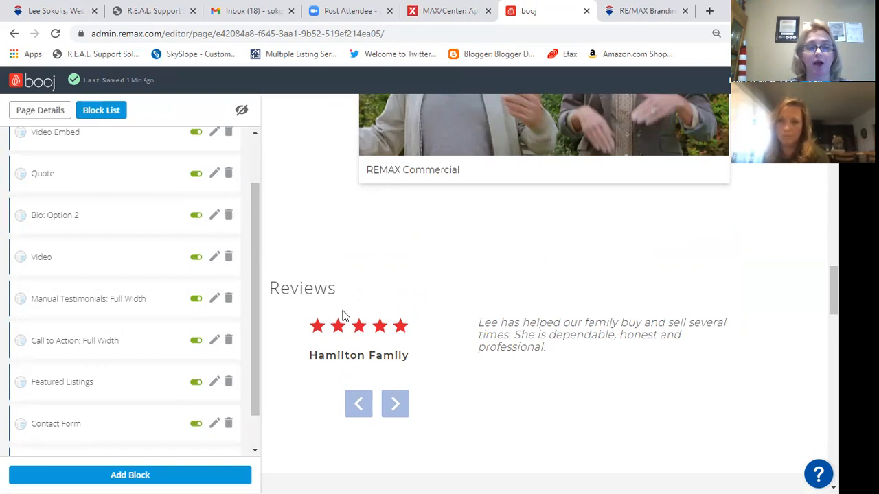
pyautogui.scroll(-3, 343, 314)
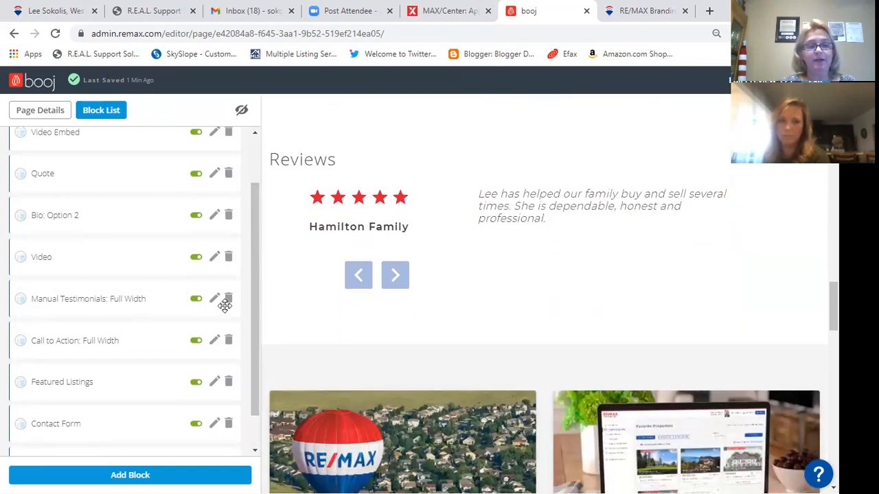
pyautogui.scroll(-2, 382, 323)
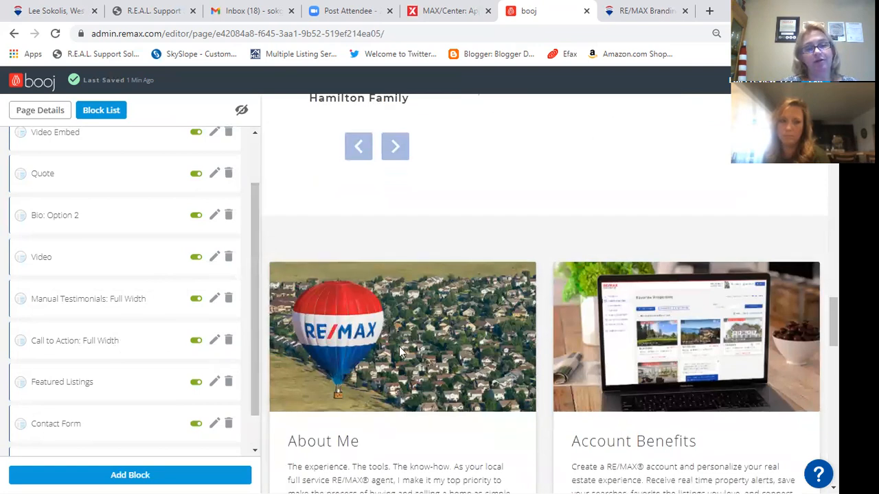
pyautogui.scroll(-2, 401, 350)
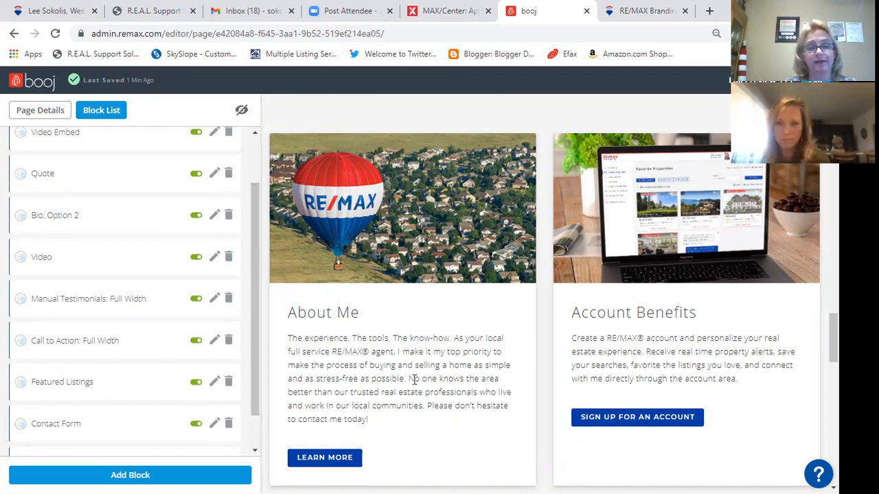
pyautogui.scroll(-2, 419, 374)
pyautogui.scroll(2, 343, 329)
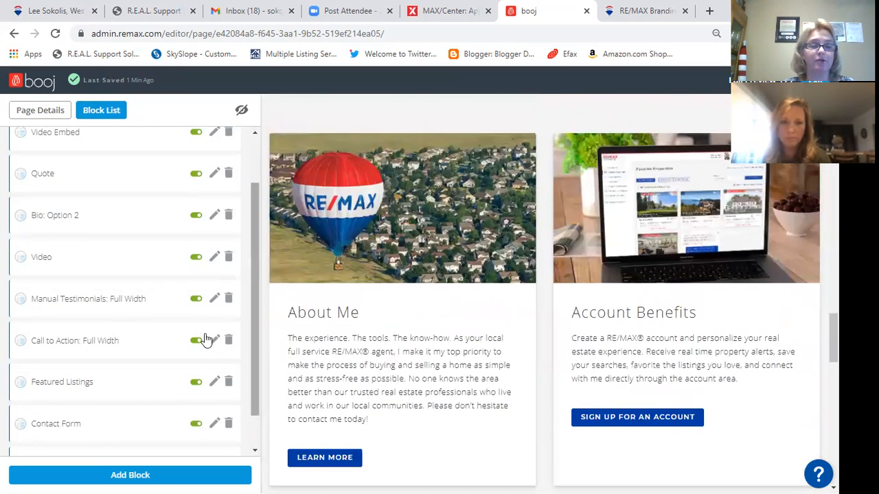
pyautogui.click(214, 340)
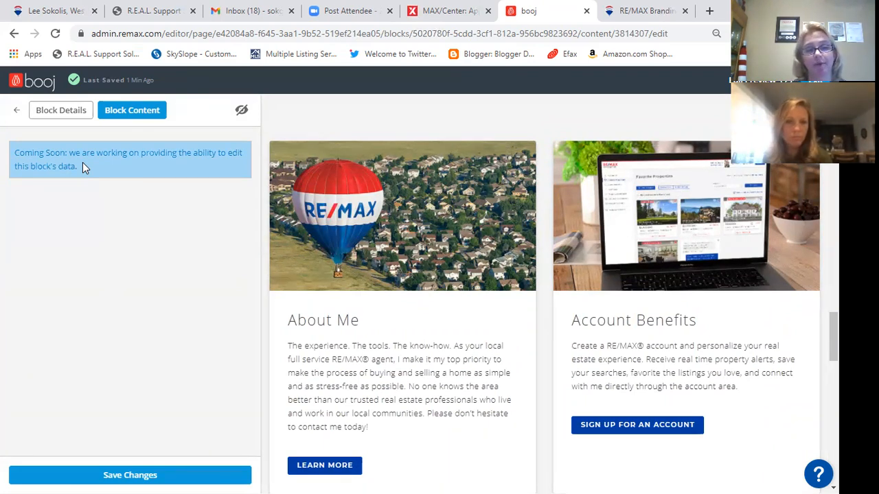
# - Return to the block list and scroll down to the Contact Form and Digital Business Card video blocks
pyautogui.click(14, 112)
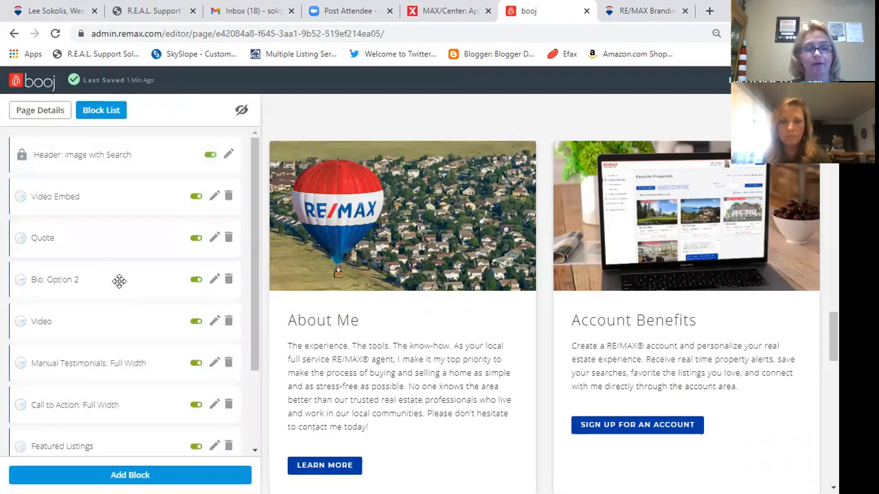
pyautogui.scroll(-8, 371, 370)
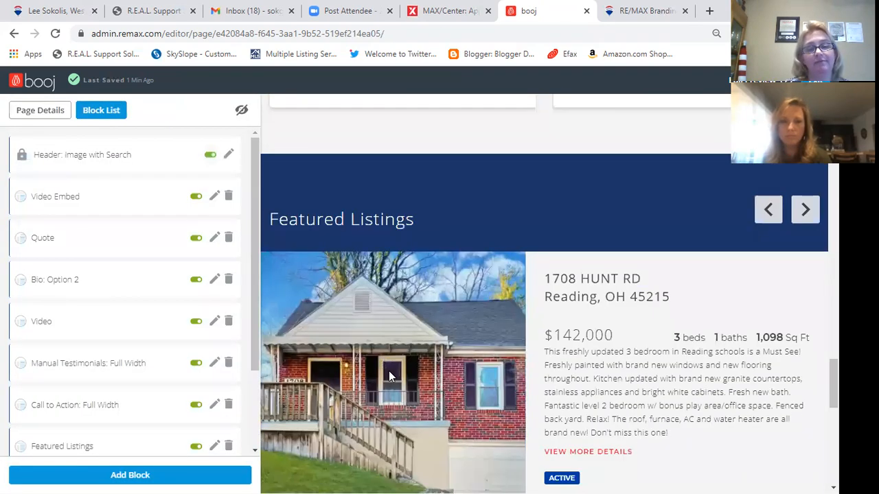
pyautogui.scroll(2, 604, 361)
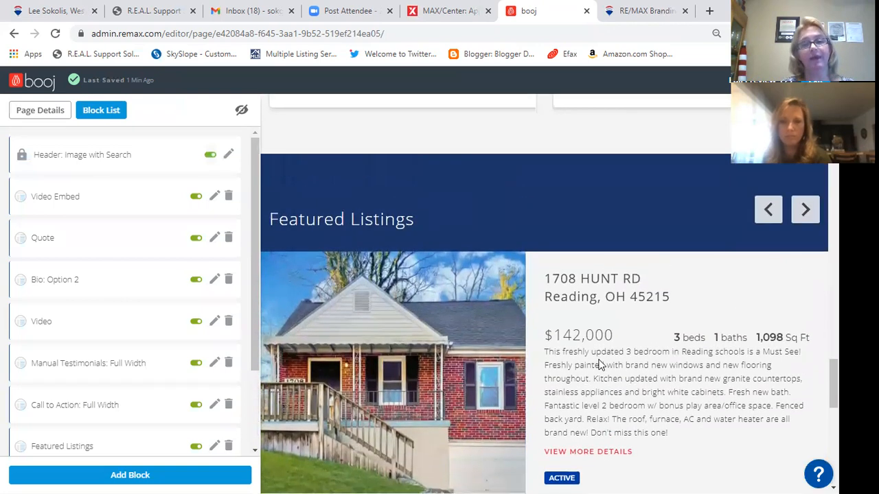
pyautogui.scroll(-1, 598, 363)
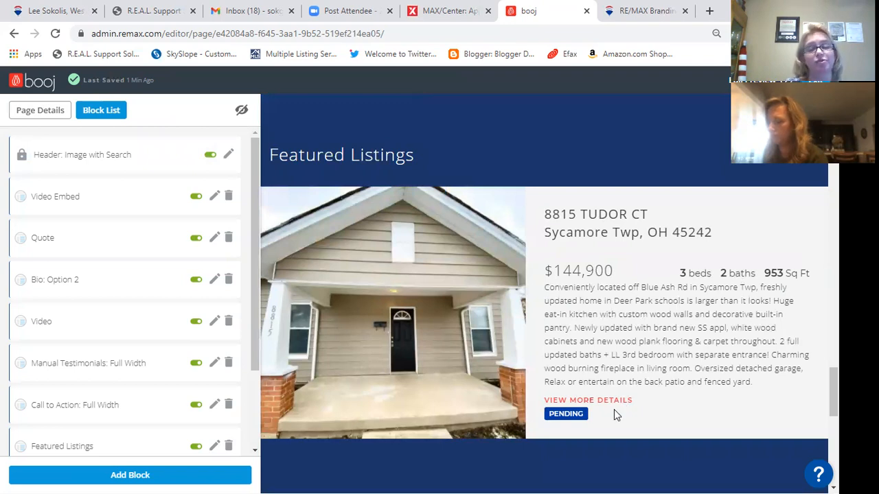
pyautogui.scroll(-2, 212, 319)
pyautogui.scroll(-5, 664, 291)
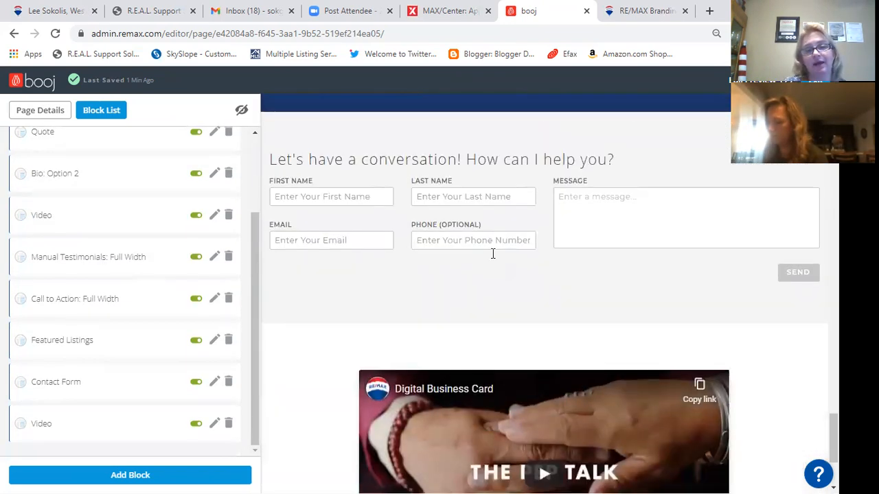
pyautogui.scroll(1, 493, 251)
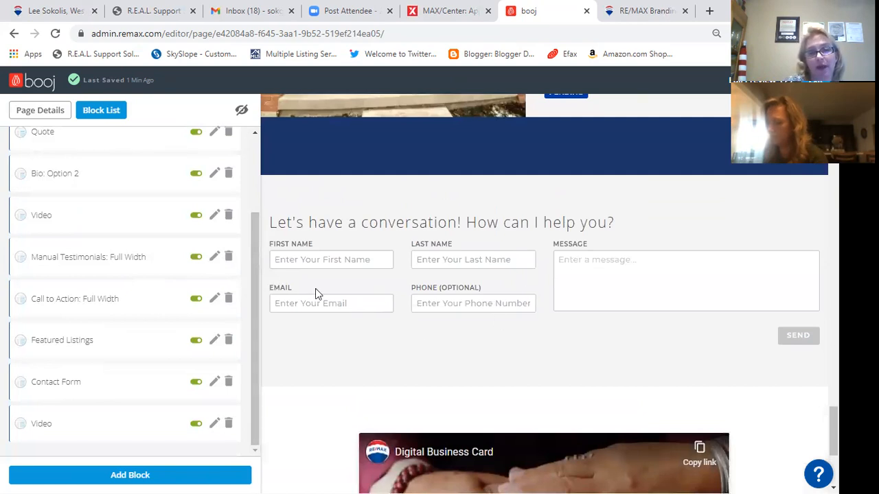
pyautogui.click(216, 383)
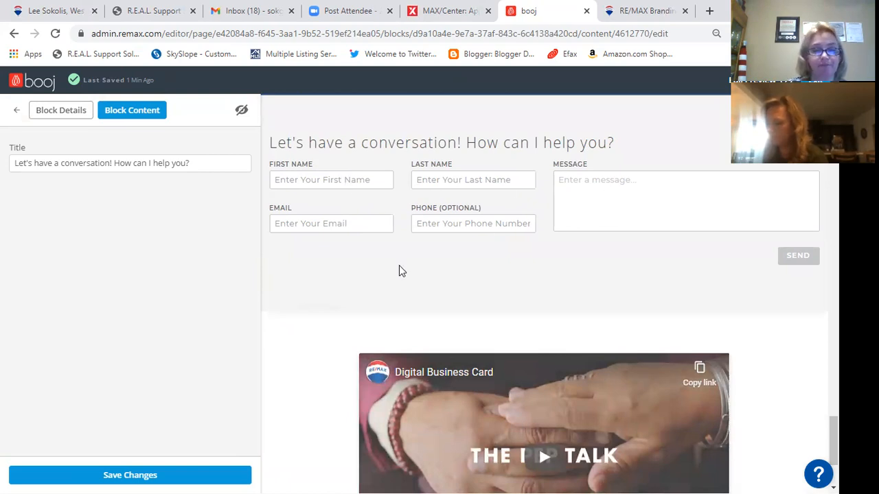
pyautogui.scroll(-2, 398, 266)
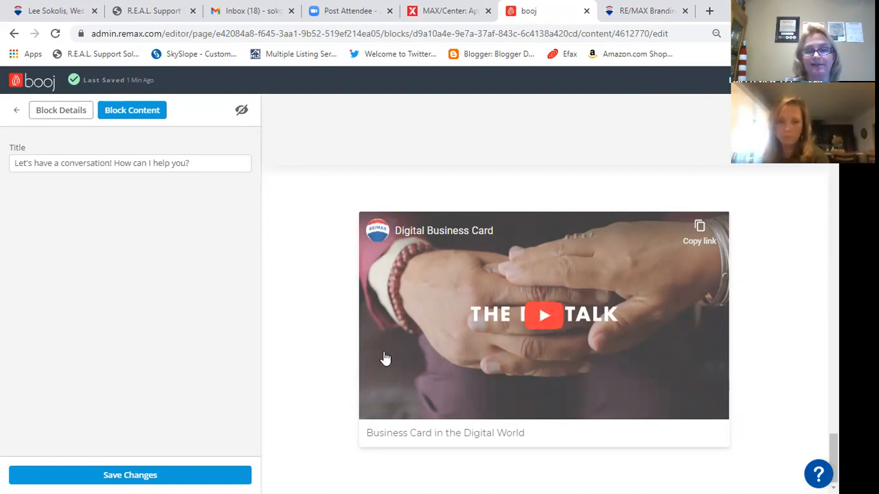
pyautogui.scroll(8, 343, 367)
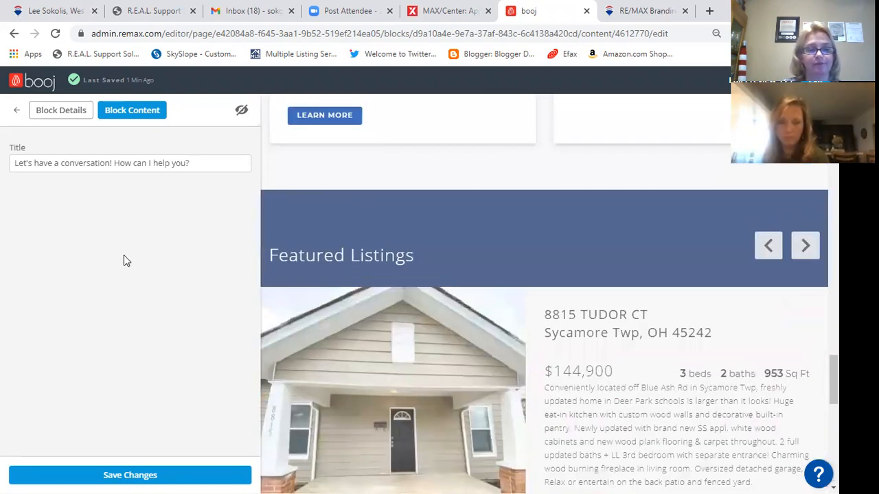
pyautogui.click(15, 112)
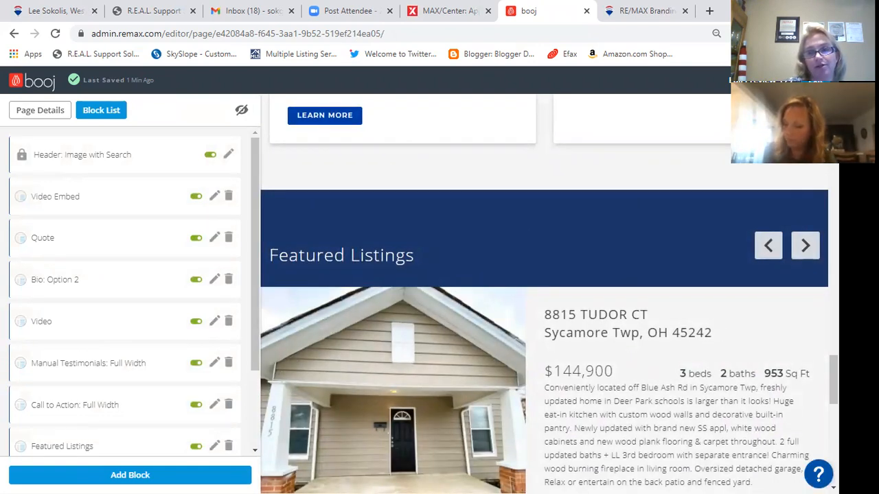
pyautogui.click(815, 80)
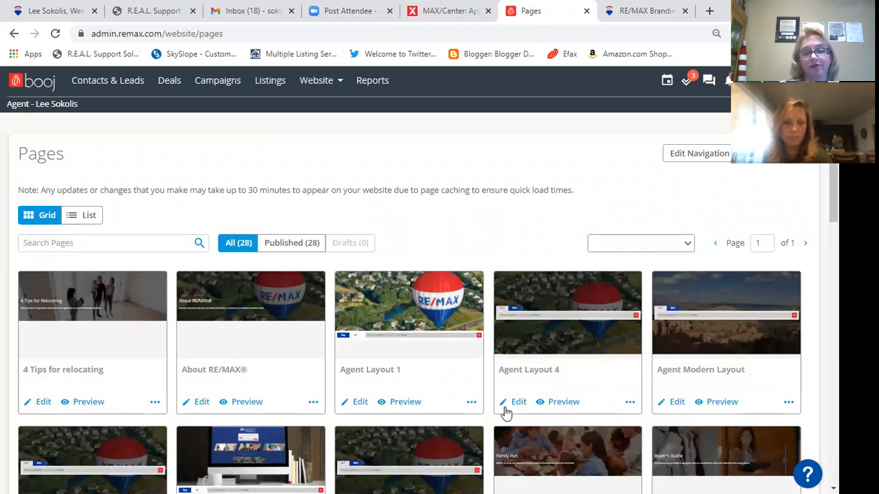
# - Scroll the Pages grid, then start a new page from a template, showing 11 templates like Seller's Guide
pyautogui.scroll(-1, 490, 318)
pyautogui.scroll(-5, 490, 317)
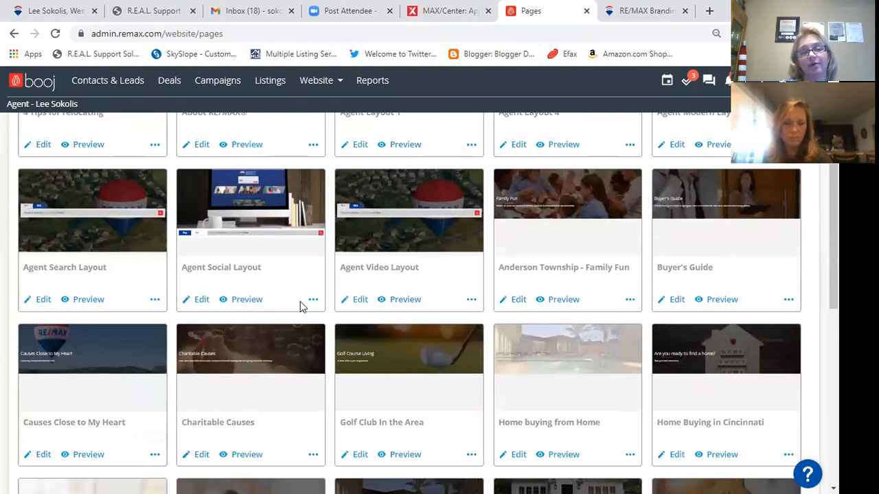
pyautogui.scroll(-4, 421, 321)
pyautogui.scroll(9, 421, 321)
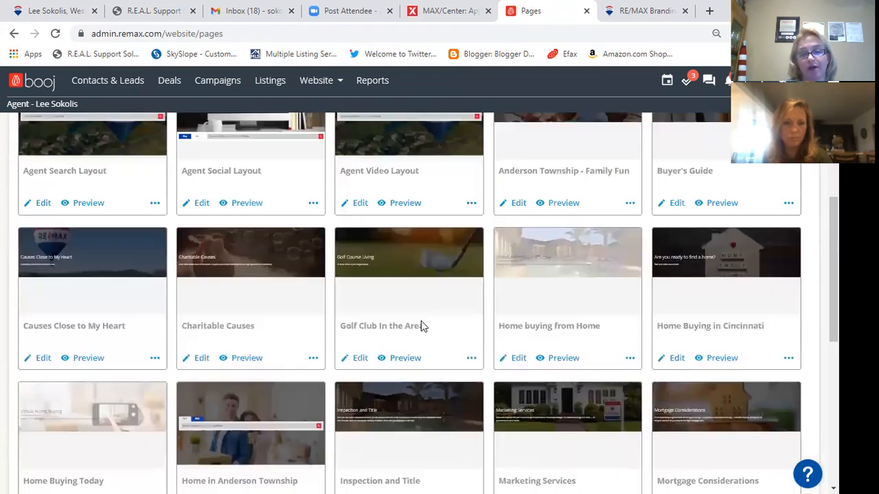
pyautogui.scroll(1, 426, 330)
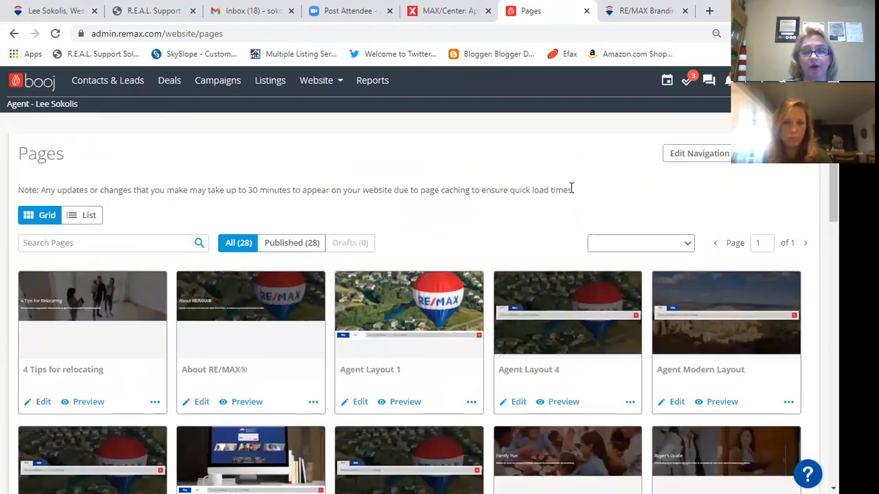
pyautogui.click(800, 154)
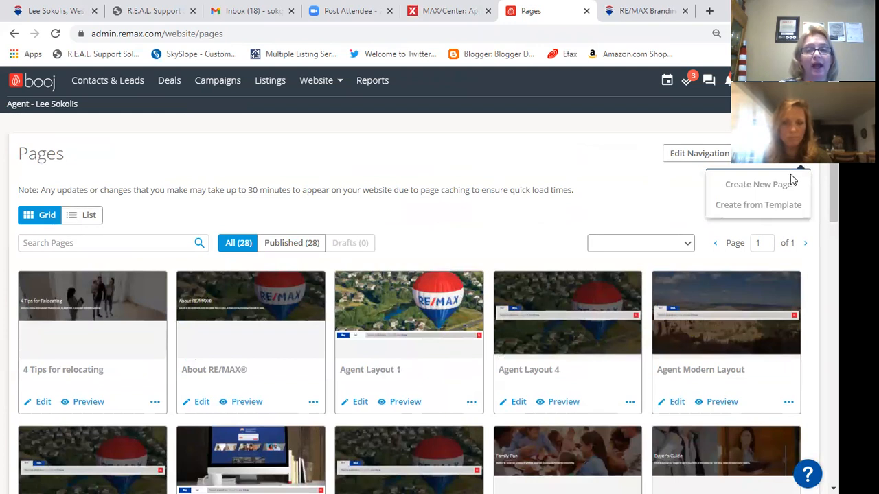
pyautogui.click(760, 207)
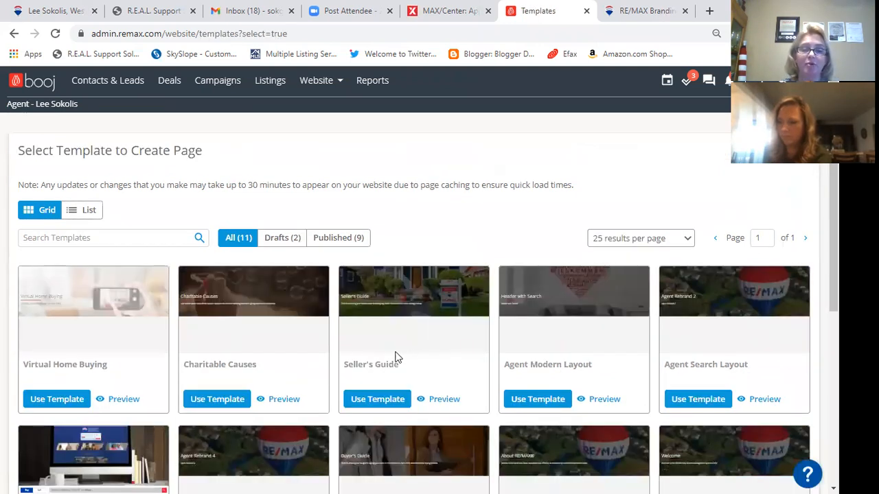
pyautogui.scroll(-3, 286, 363)
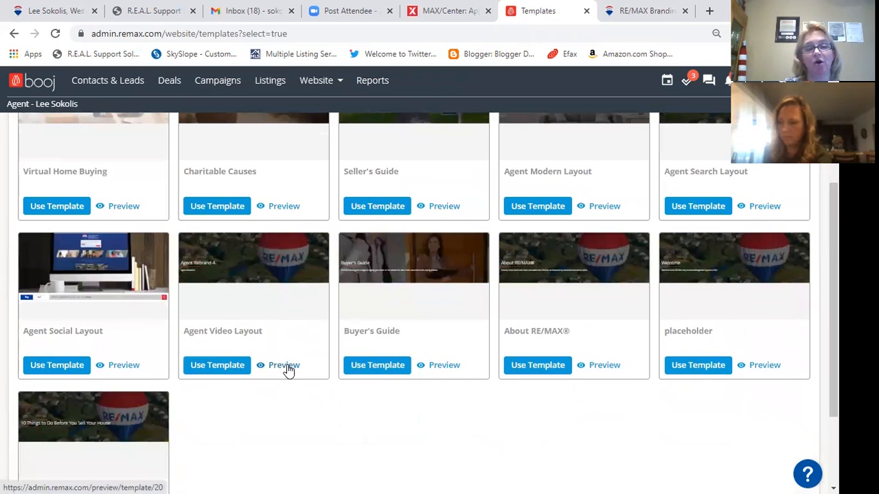
pyautogui.scroll(-2, 412, 367)
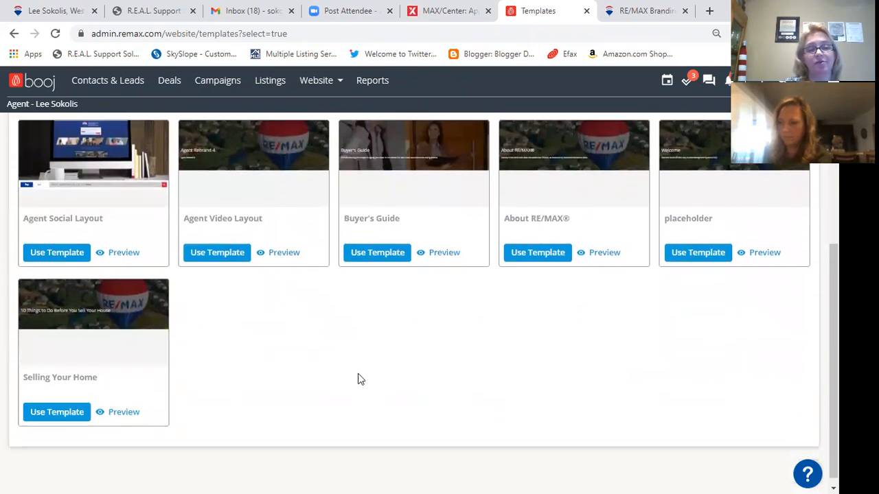
pyautogui.scroll(4, 302, 365)
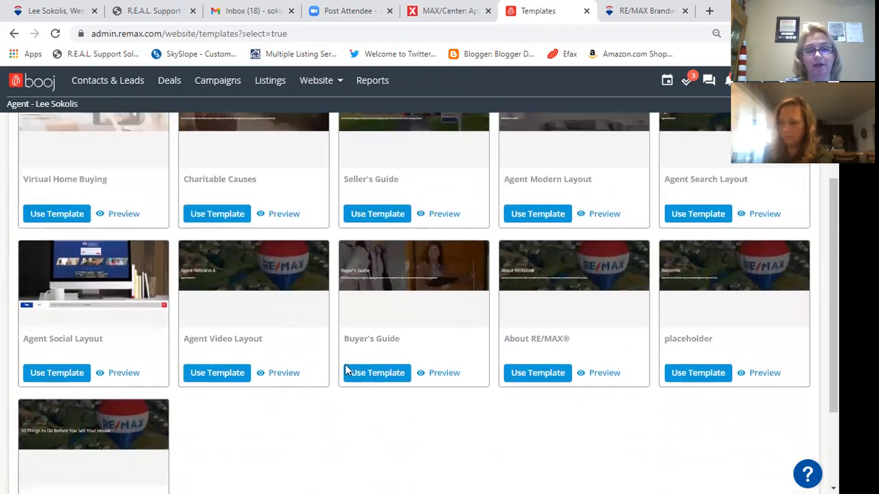
pyautogui.scroll(1, 386, 370)
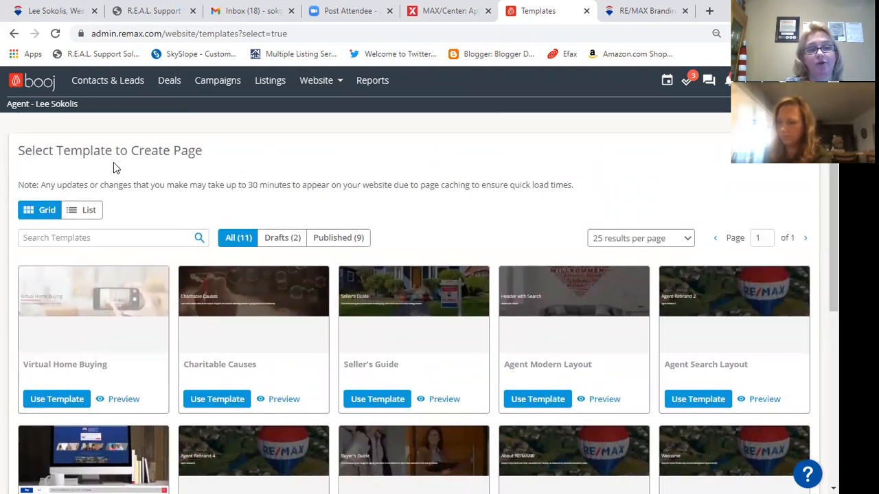
pyautogui.scroll(-4, 531, 206)
pyautogui.scroll(4, 531, 206)
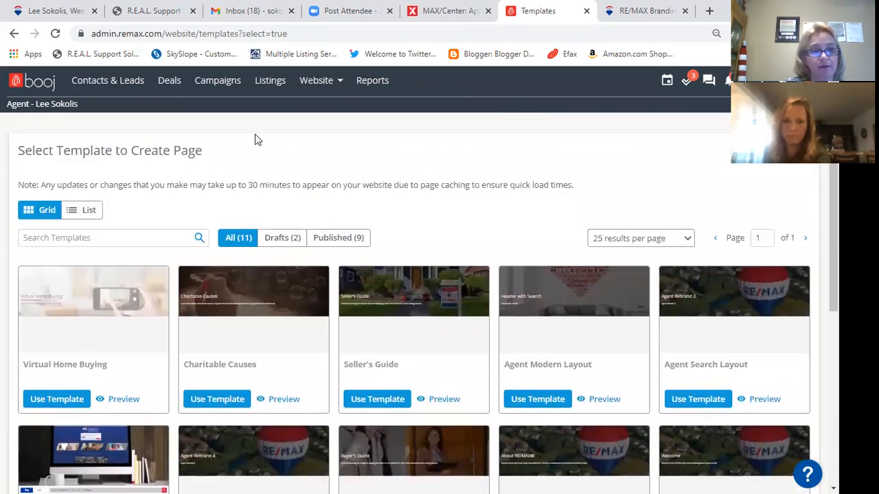
pyautogui.hotkey('alt', 'Left')
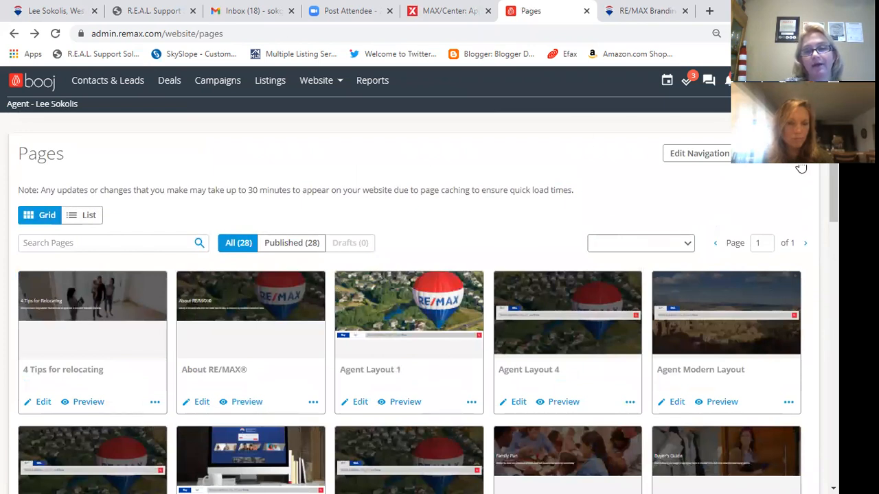
pyautogui.click(679, 157)
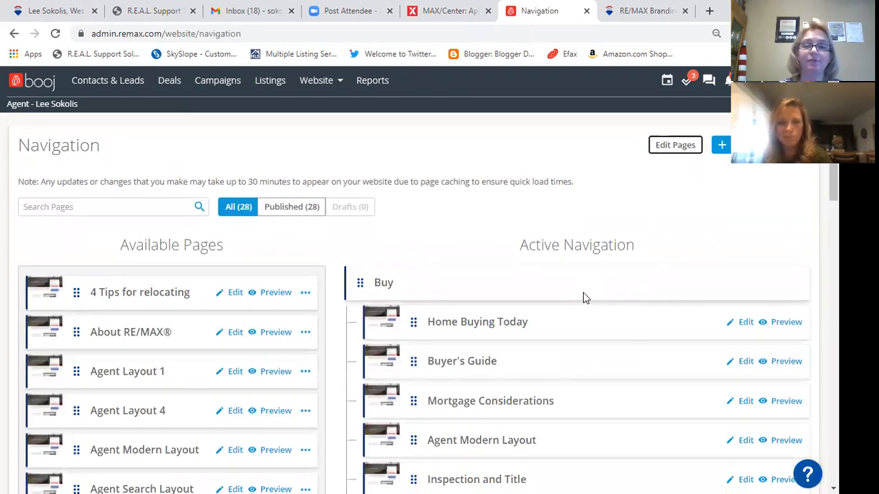
pyautogui.scroll(-3, 584, 293)
pyautogui.scroll(-3, 583, 297)
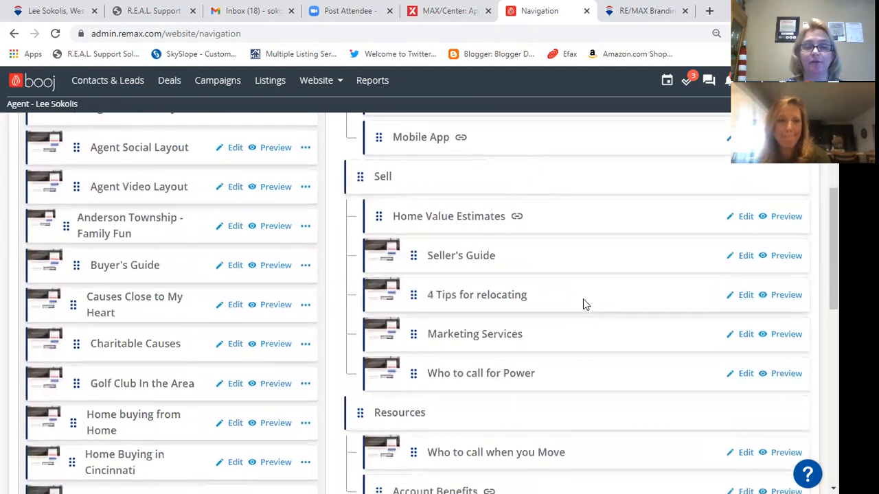
pyautogui.scroll(-3, 583, 299)
pyautogui.scroll(1, 585, 313)
pyautogui.scroll(8, 605, 252)
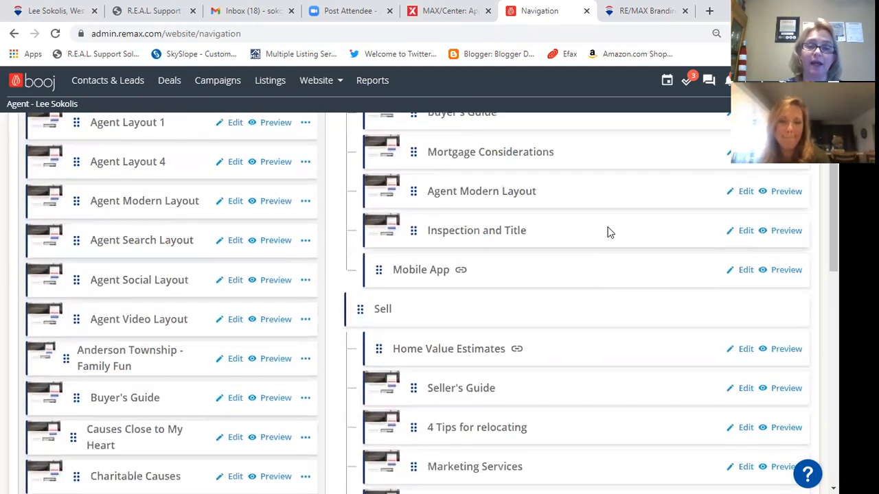
pyautogui.scroll(-3, 581, 366)
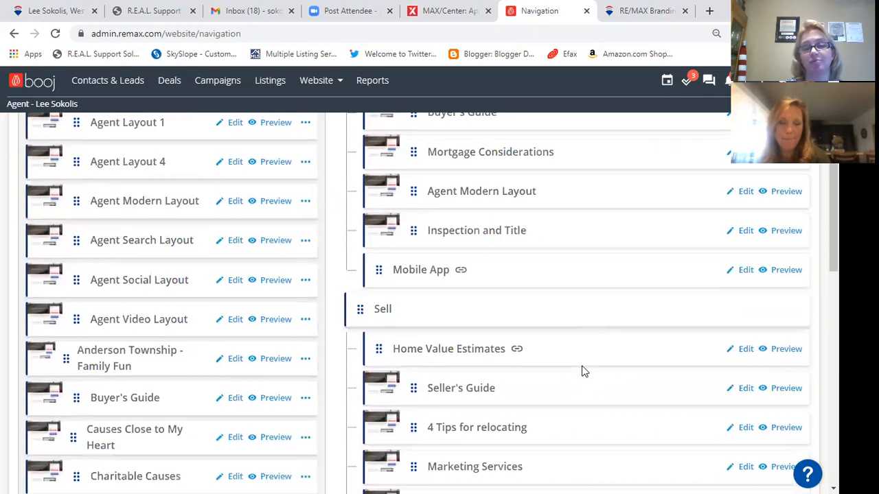
pyautogui.scroll(3, 583, 369)
pyautogui.scroll(1, 582, 371)
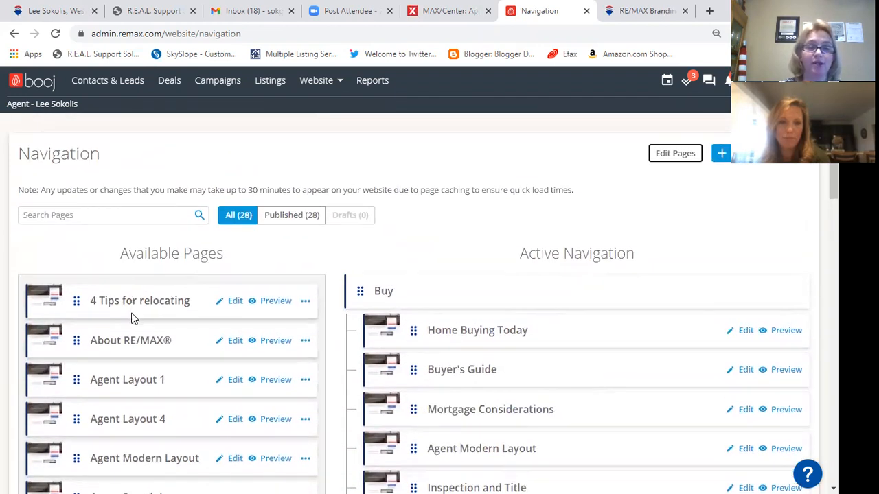
pyautogui.scroll(-3, 132, 316)
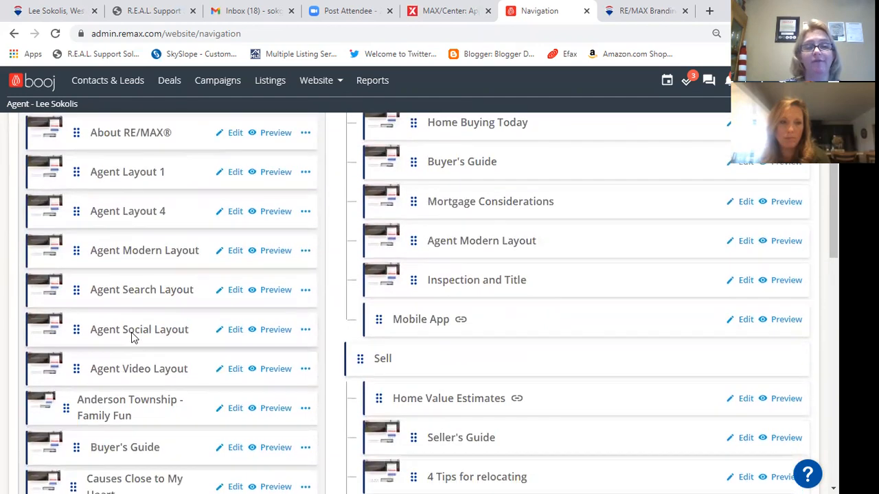
pyautogui.scroll(-1, 133, 336)
pyautogui.scroll(-6, 133, 337)
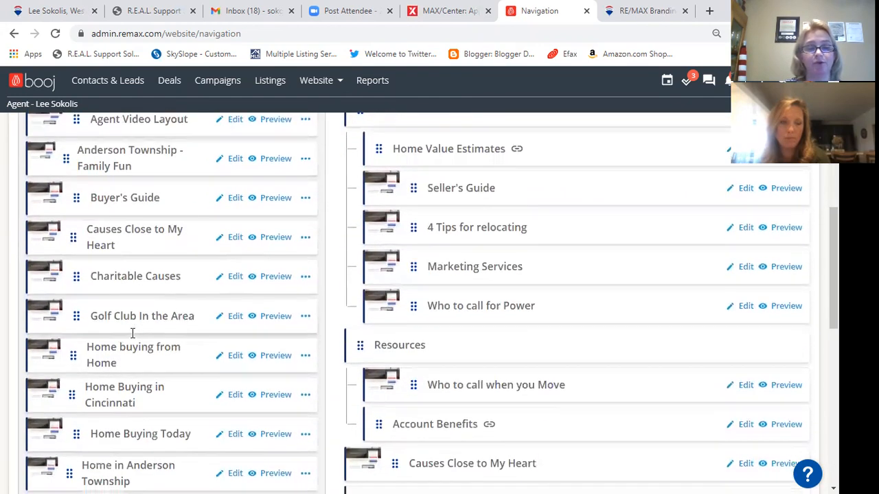
pyautogui.scroll(-4, 132, 336)
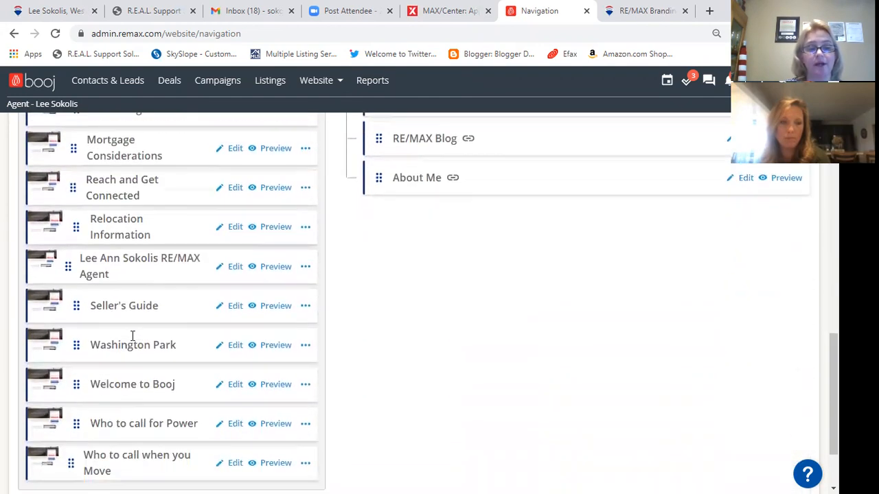
pyautogui.scroll(4, 329, 357)
pyautogui.scroll(3, 322, 357)
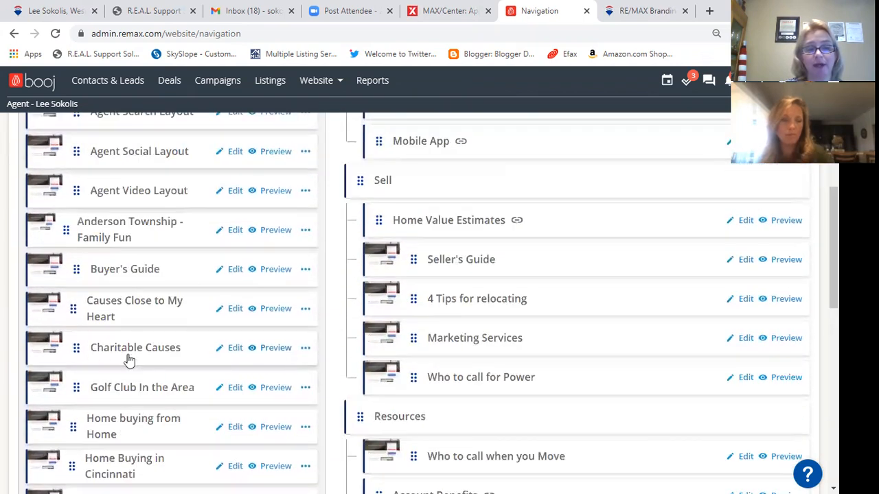
pyautogui.moveTo(68, 306); pyautogui.dragTo(127, 275)
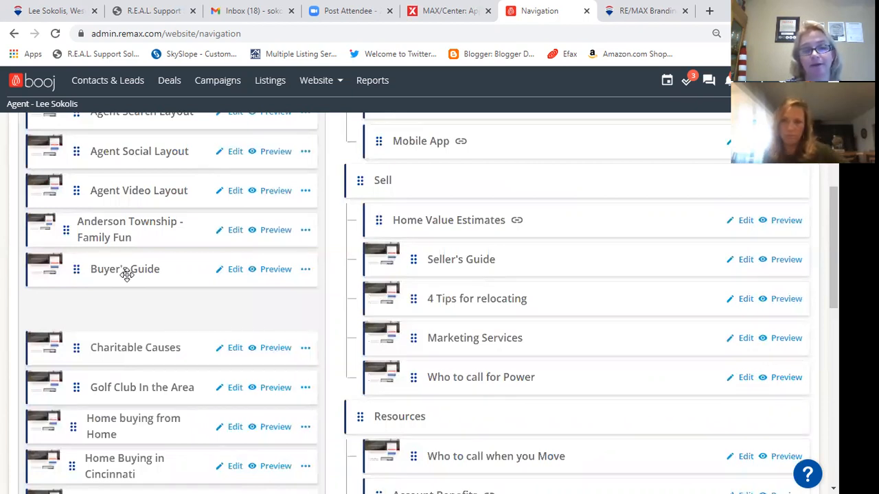
pyautogui.moveTo(127, 275); pyautogui.dragTo(127, 274)
pyautogui.scroll(3, 686, 322)
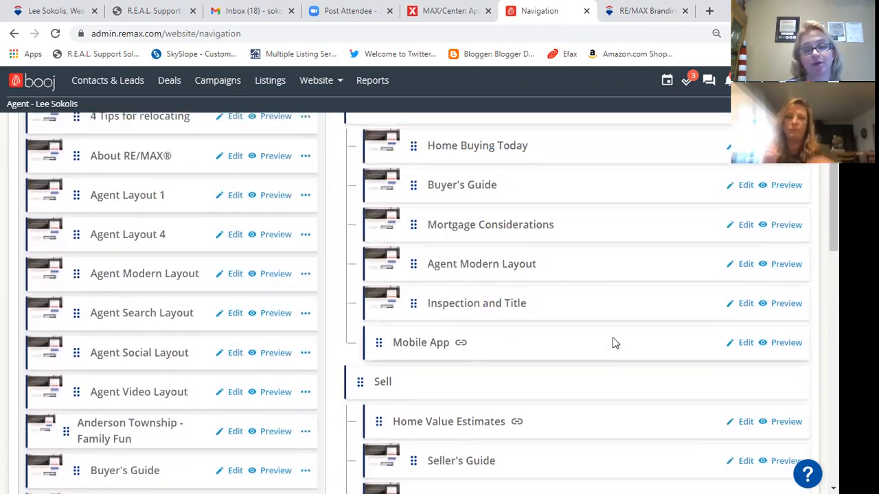
pyautogui.scroll(3, 612, 337)
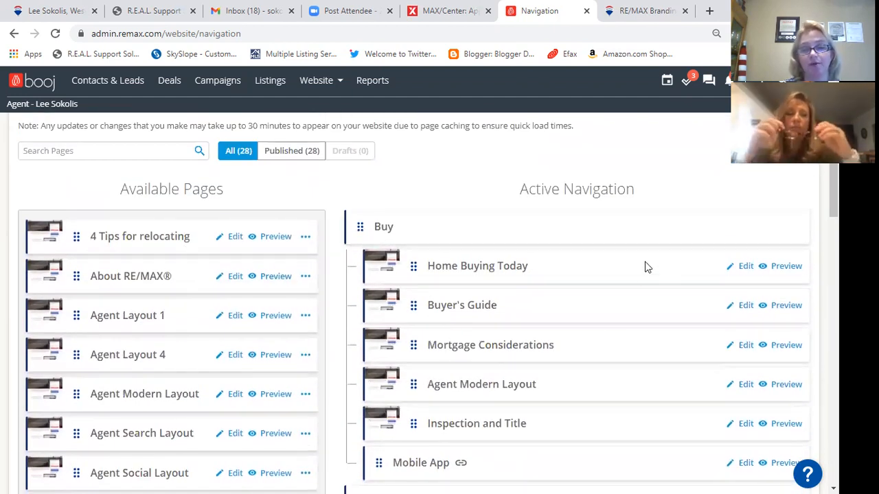
pyautogui.scroll(1, 453, 217)
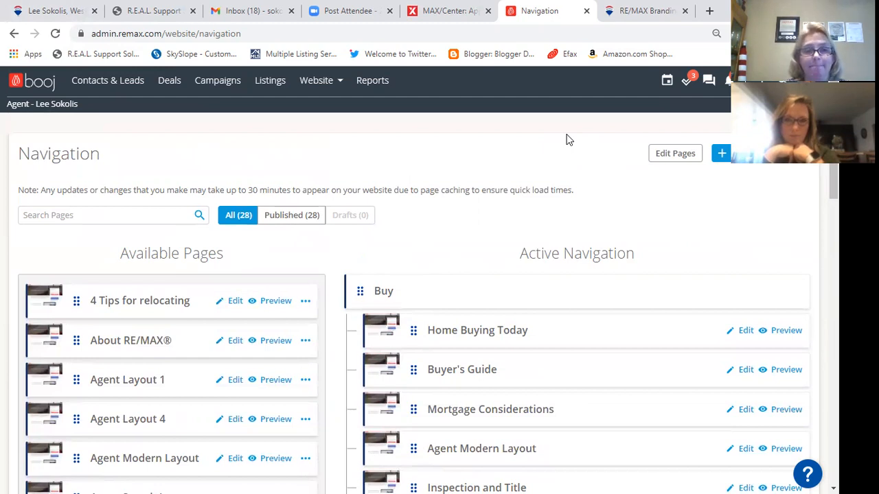
pyautogui.click(337, 79)
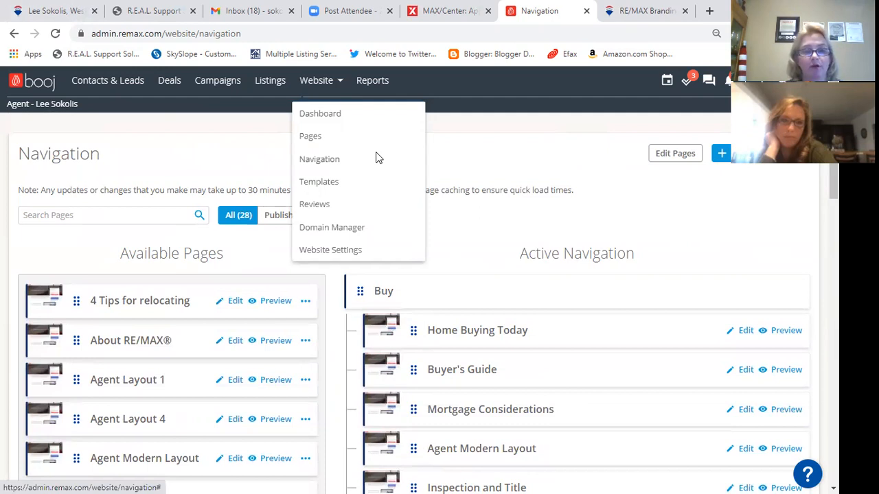
# - Go to the Domain Manager page listing the site's active, published domain
pyautogui.click(335, 229)
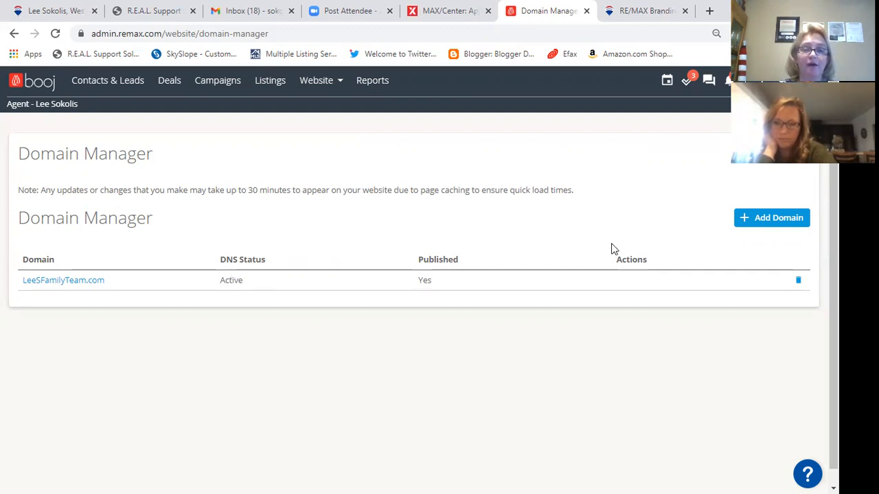
pyautogui.click(785, 220)
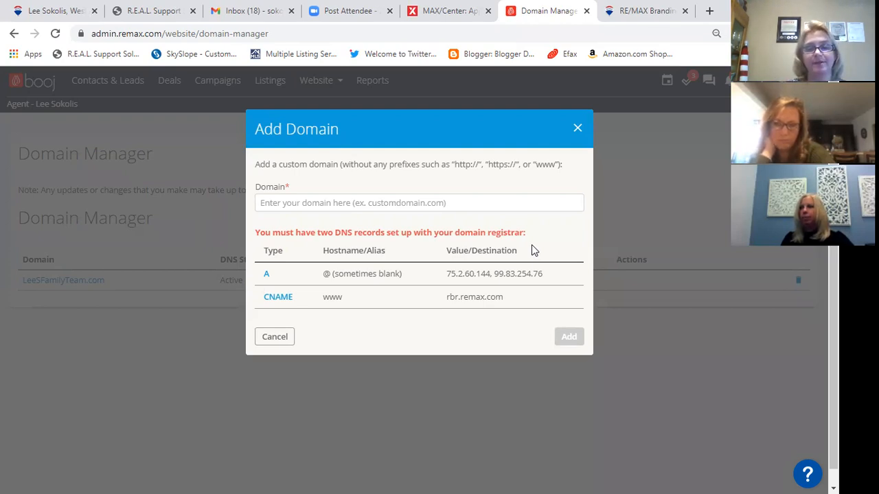
pyautogui.click(272, 337)
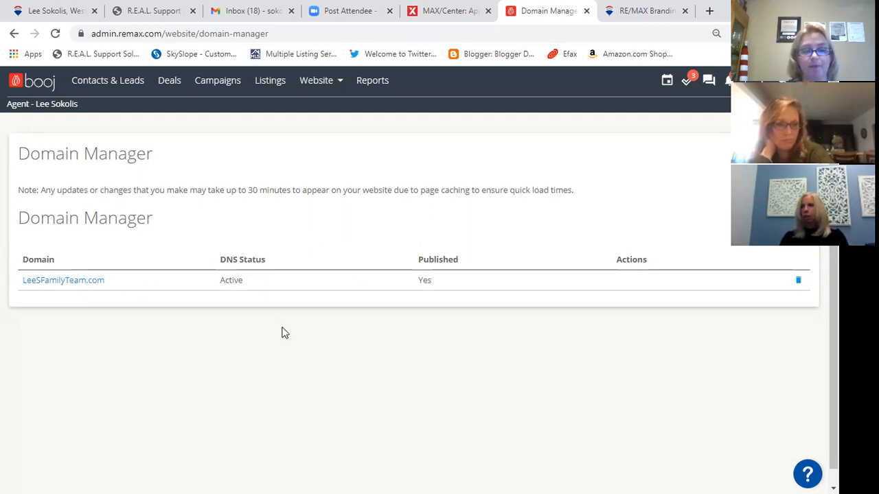
pyautogui.click(333, 84)
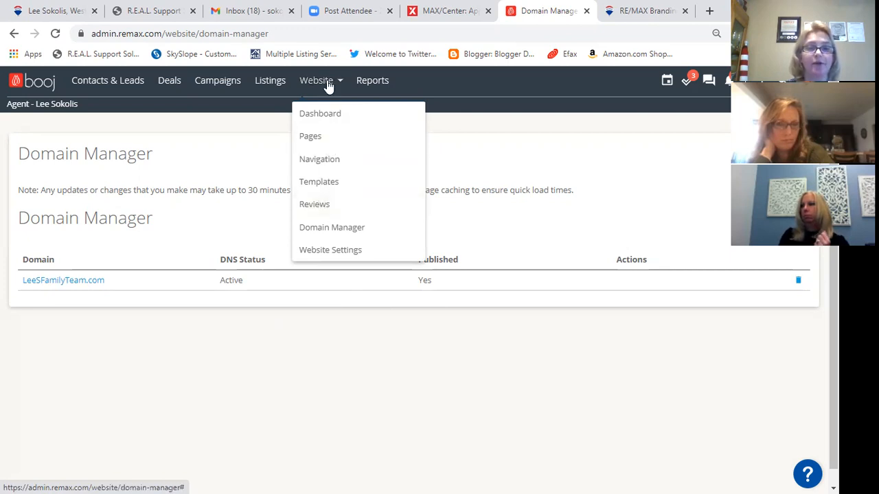
# - View the Reviews page's five-star client review, then move on to the Website Settings page
pyautogui.click(329, 207)
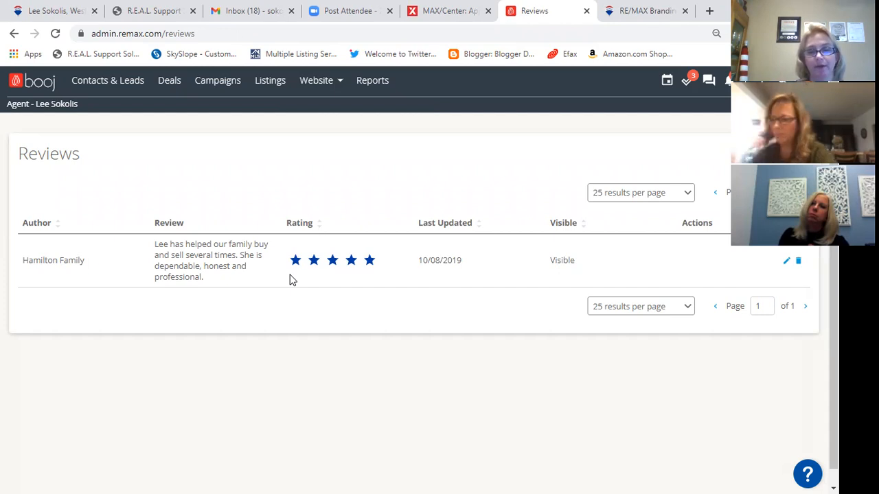
pyautogui.click(331, 83)
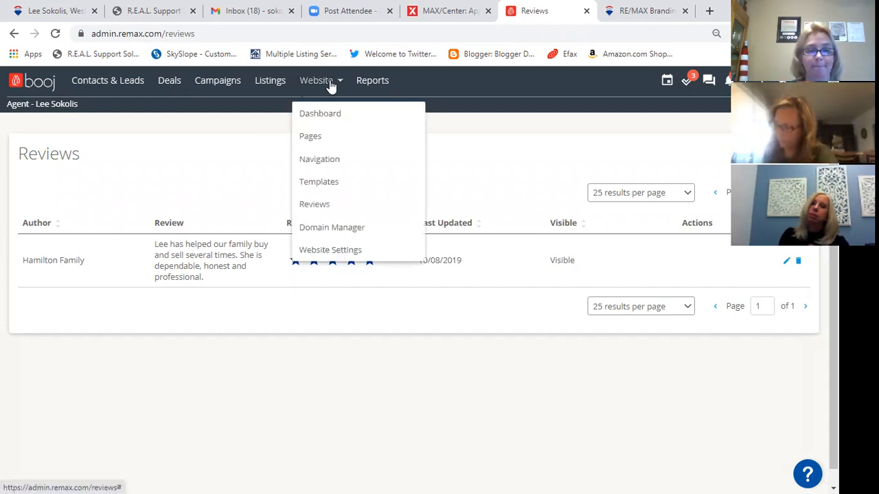
pyautogui.click(327, 251)
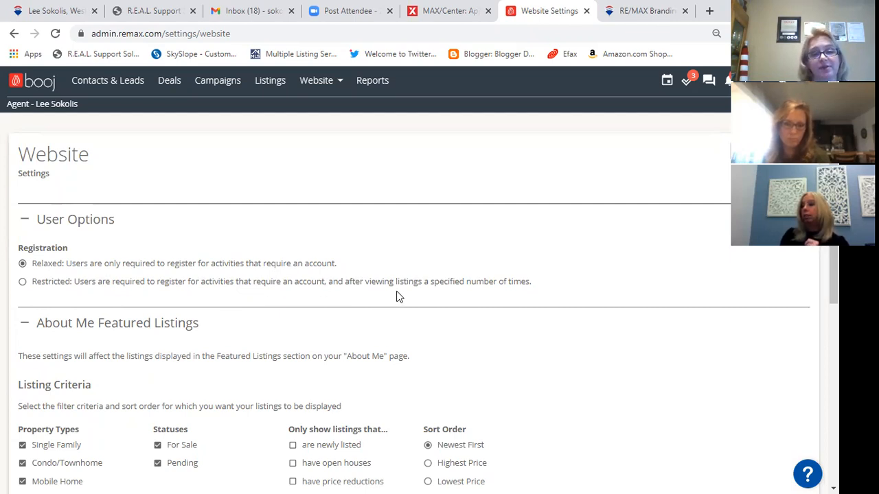
# - Toggle Registration to Restricted and back to Relaxed, review Featured Listings options, then switch to the live site
pyautogui.click(22, 283)
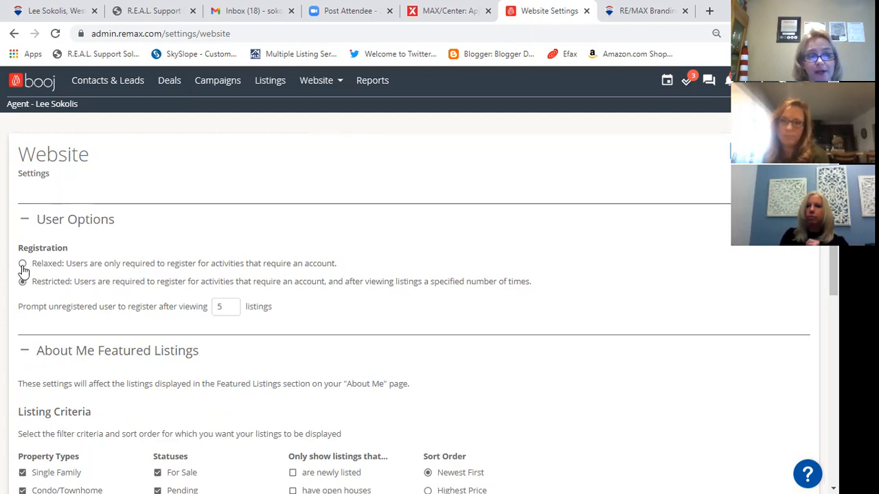
pyautogui.click(22, 264)
pyautogui.scroll(-2, 133, 274)
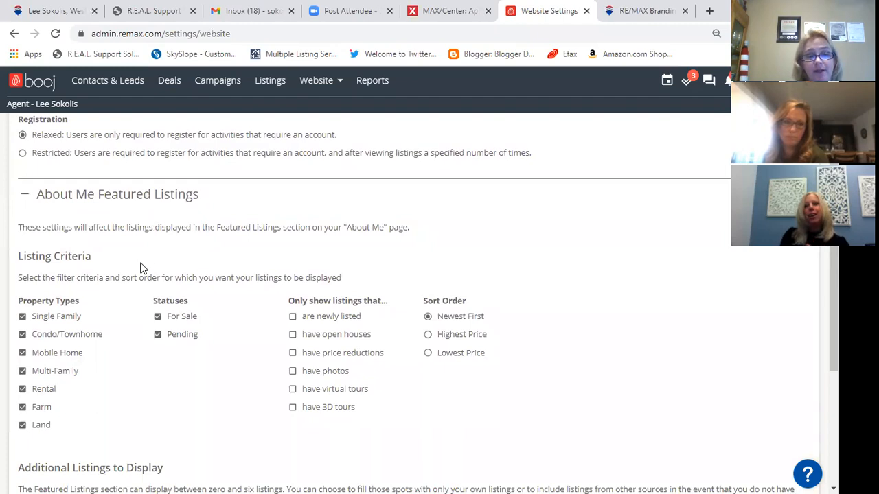
pyautogui.scroll(-1, 132, 285)
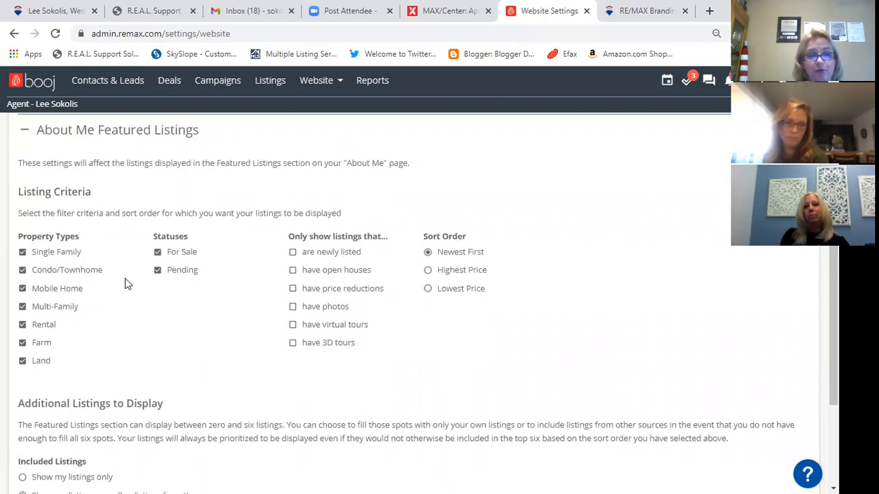
pyautogui.scroll(-1, 125, 282)
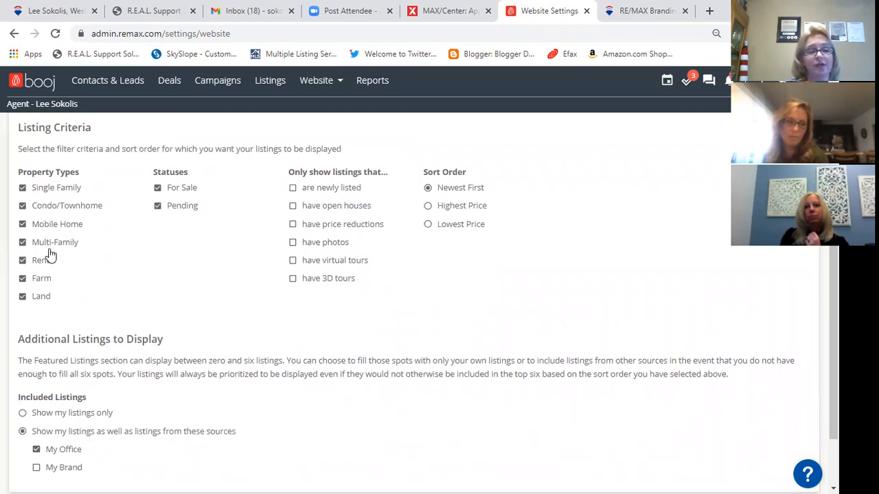
pyautogui.scroll(-1, 50, 255)
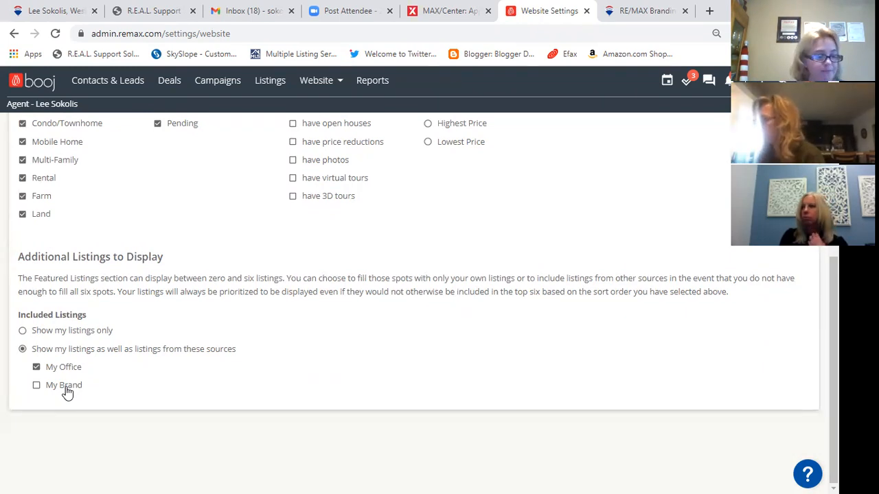
pyautogui.scroll(5, 5, 274)
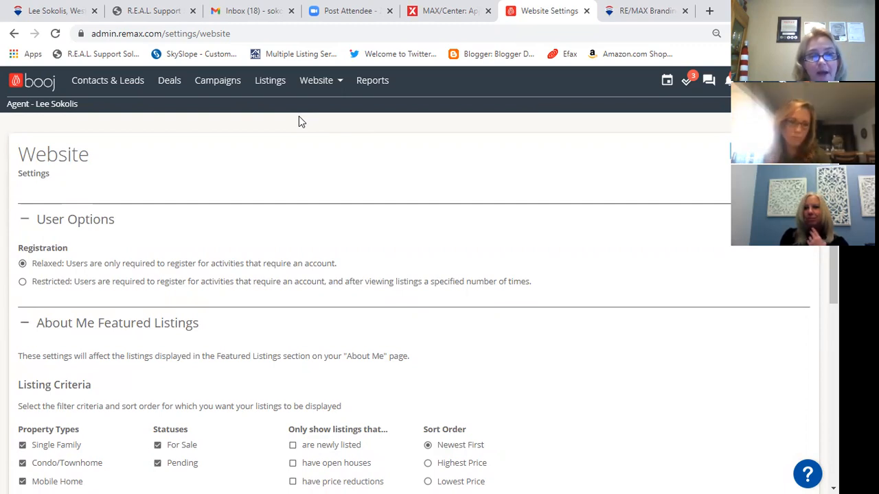
pyautogui.click(59, 14)
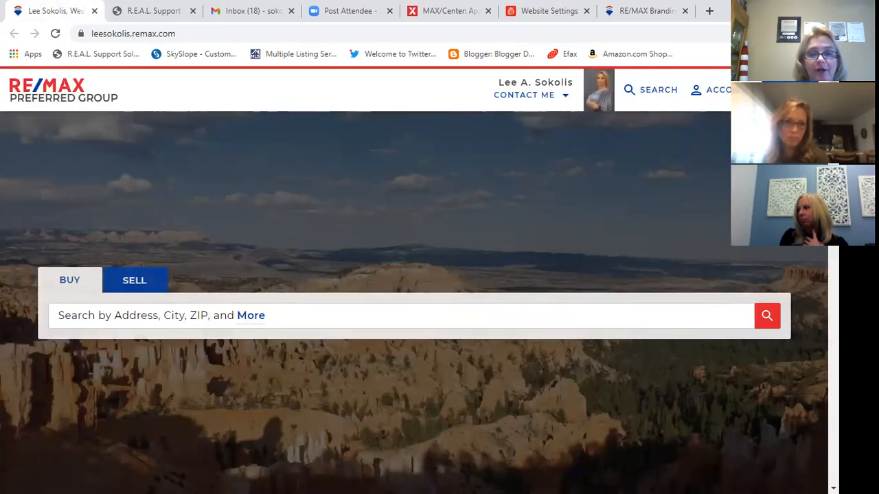
# - From the public site's menu, go to Sell > Home Value Estimates ('What's My Home Worth?')
pyautogui.click(793, 90)
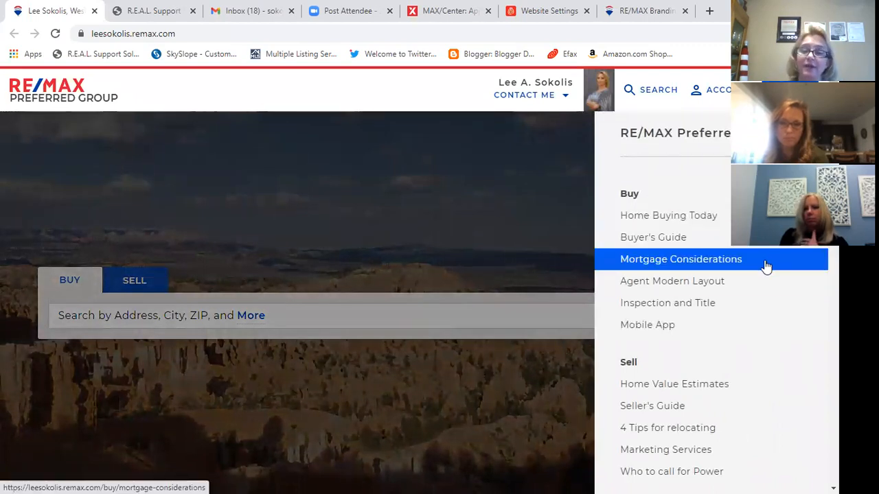
pyautogui.scroll(-2, 764, 265)
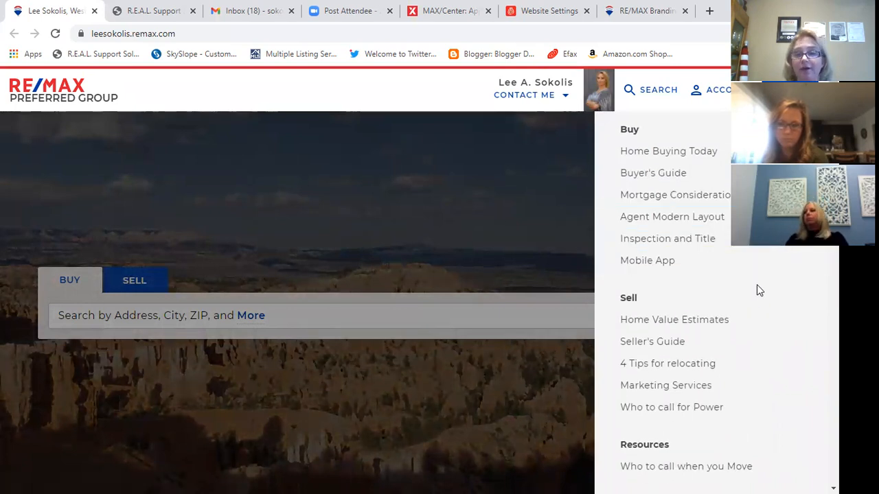
pyautogui.click(732, 324)
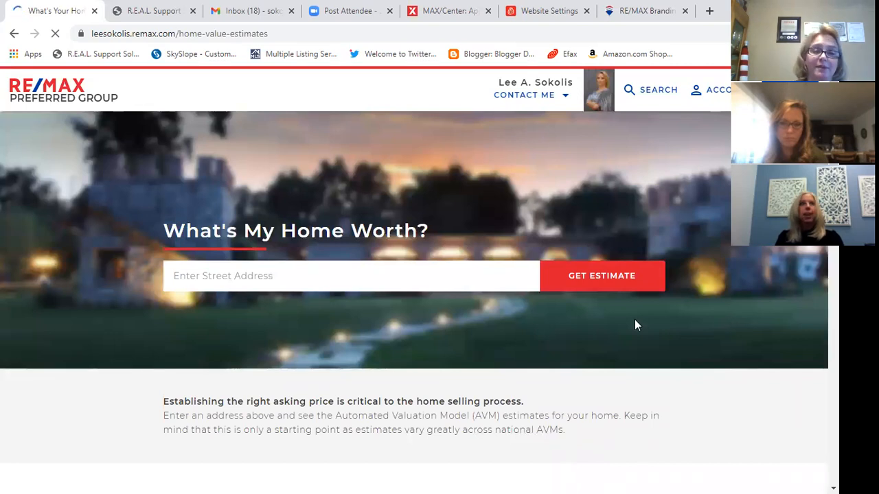
# - Enter the test street address and choose the suggested matching address
pyautogui.click(403, 280)
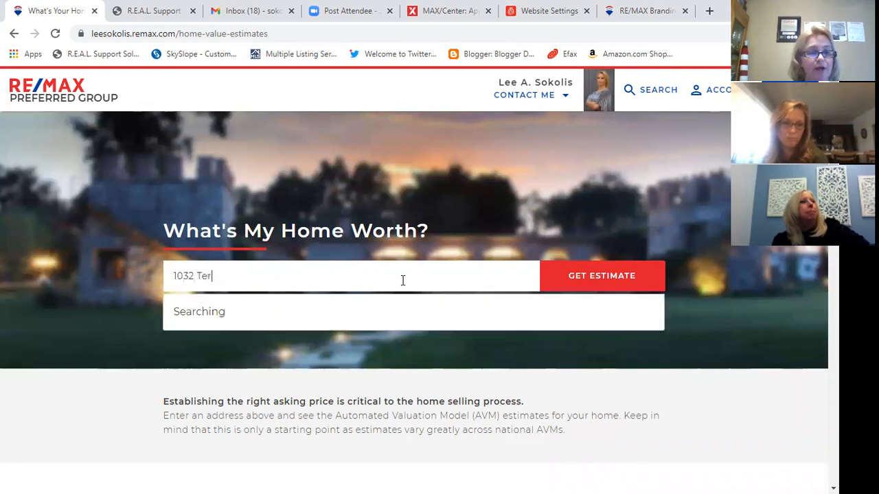
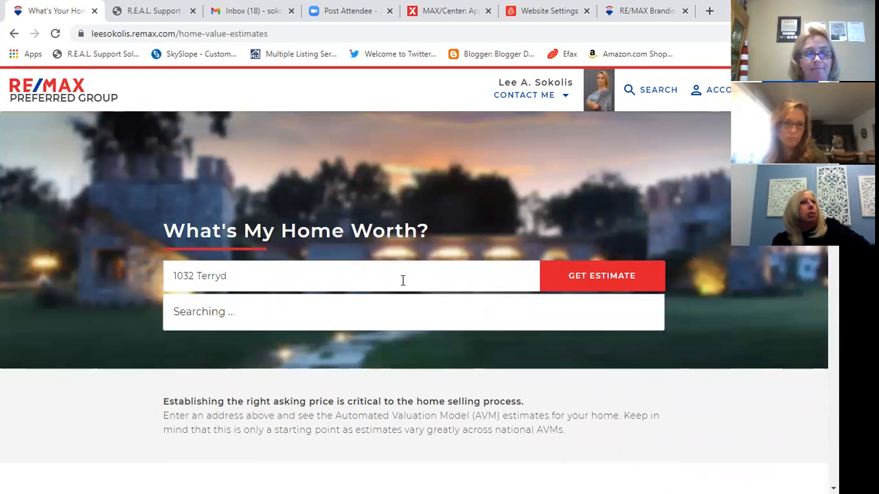
pyautogui.click(241, 339)
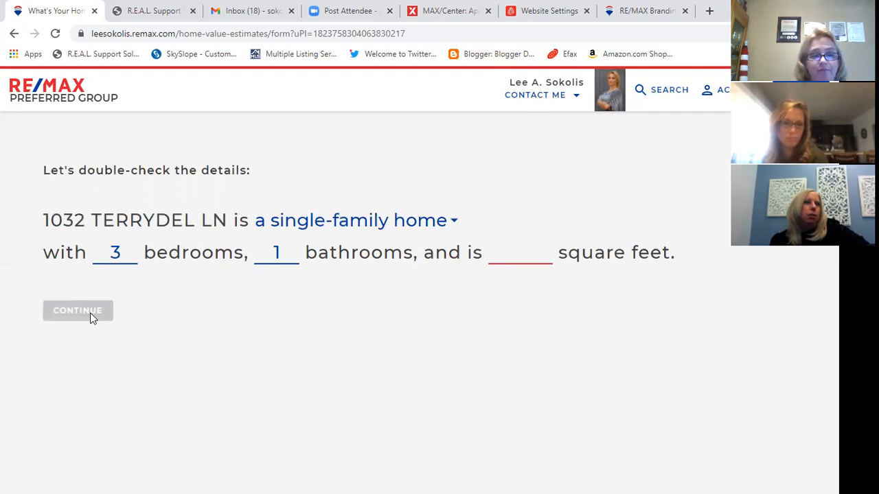
# - Enter 900 square feet for the home and submit the details for an estimate
pyautogui.click(508, 252)
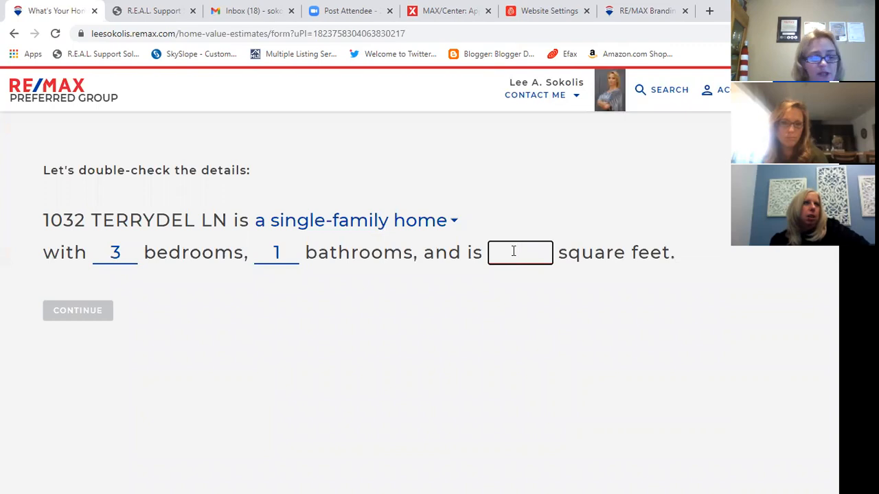
pyautogui.write('8')
pyautogui.press('BackSpace')
pyautogui.write('900')
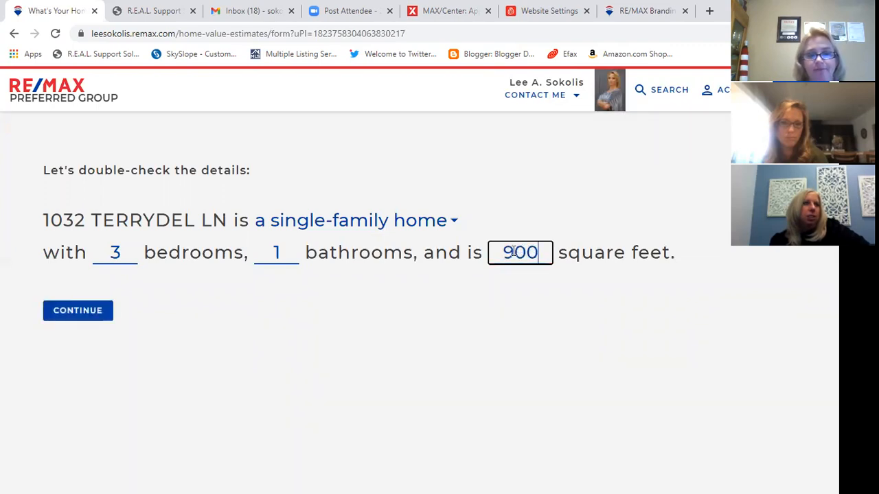
pyautogui.click(109, 315)
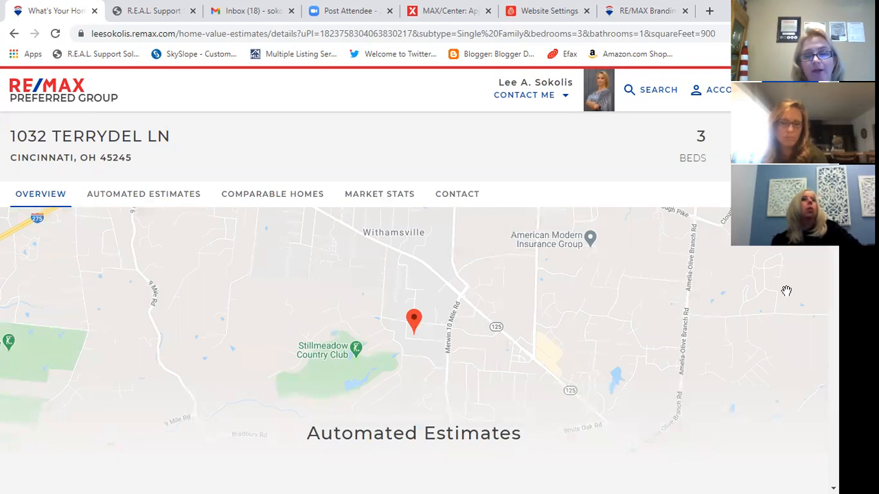
# - Scroll the report to Automated Estimates: SmartZip $153,891–$158,542, Zillow $158,990–$179,163, Eppraisal $0
pyautogui.scroll(-5, 412, 309)
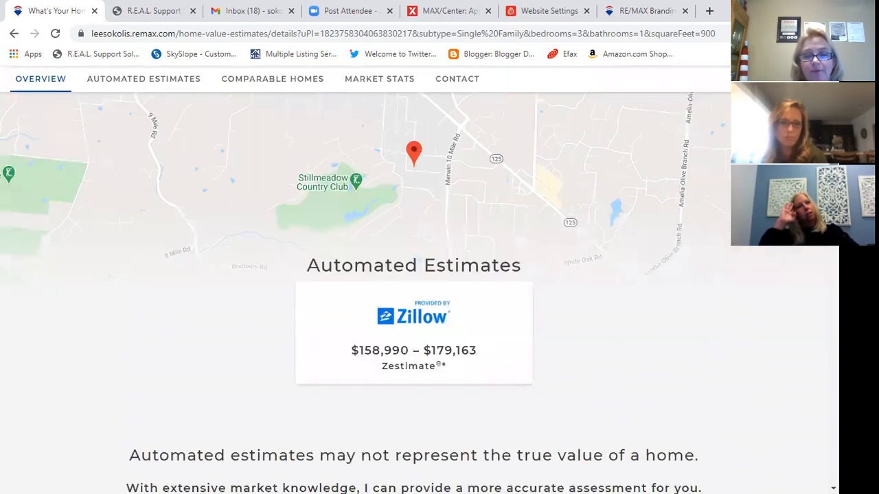
pyautogui.scroll(3, 408, 296)
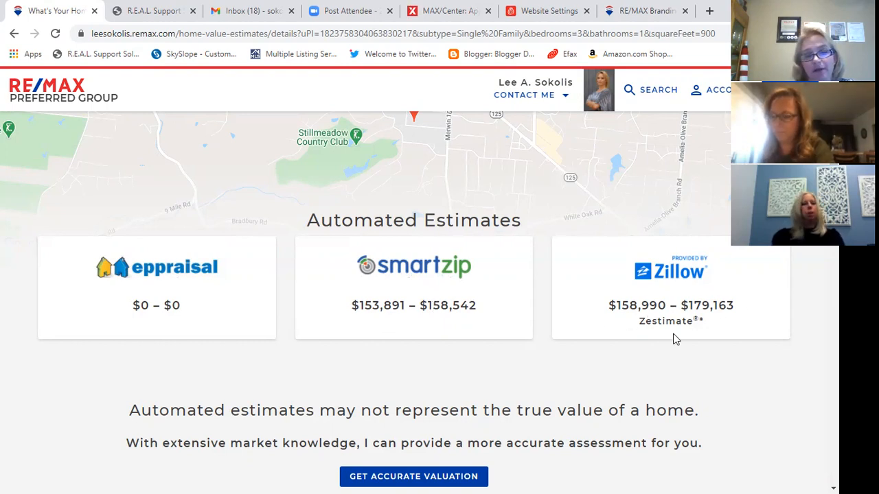
pyautogui.scroll(-1, 570, 350)
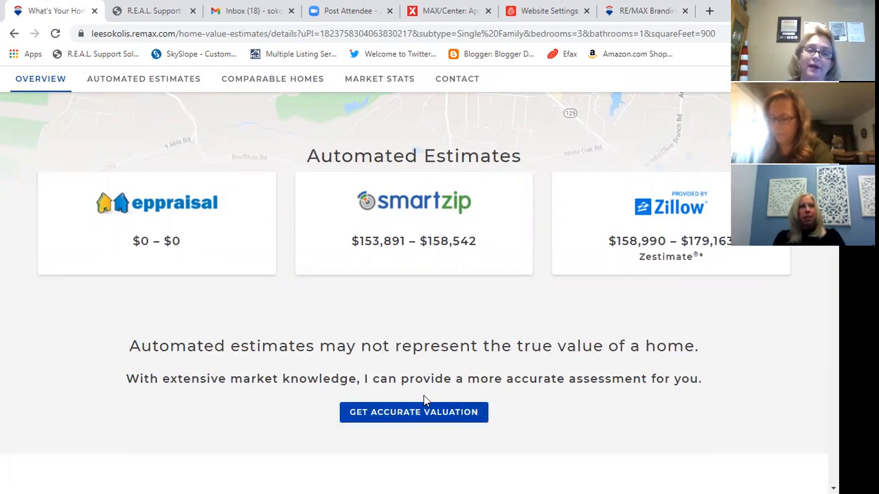
pyautogui.scroll(-1, 418, 405)
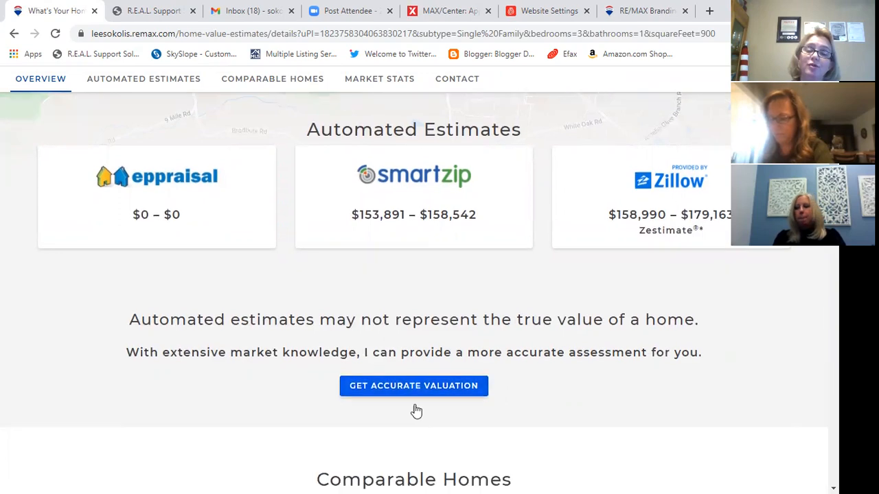
pyautogui.scroll(-2, 605, 351)
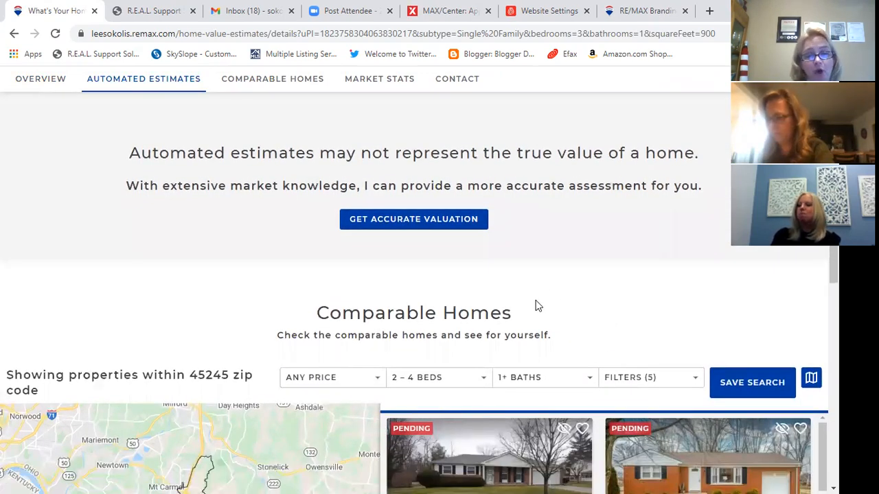
pyautogui.scroll(-2, 538, 306)
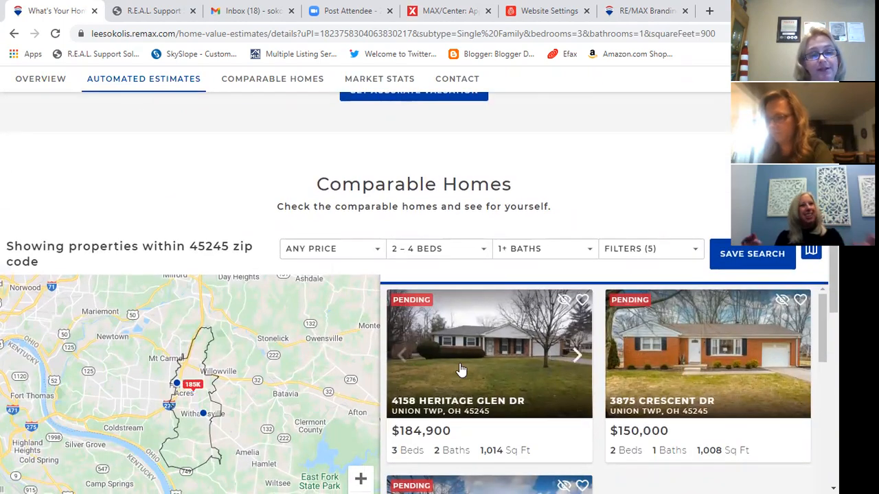
pyautogui.scroll(-2, 460, 366)
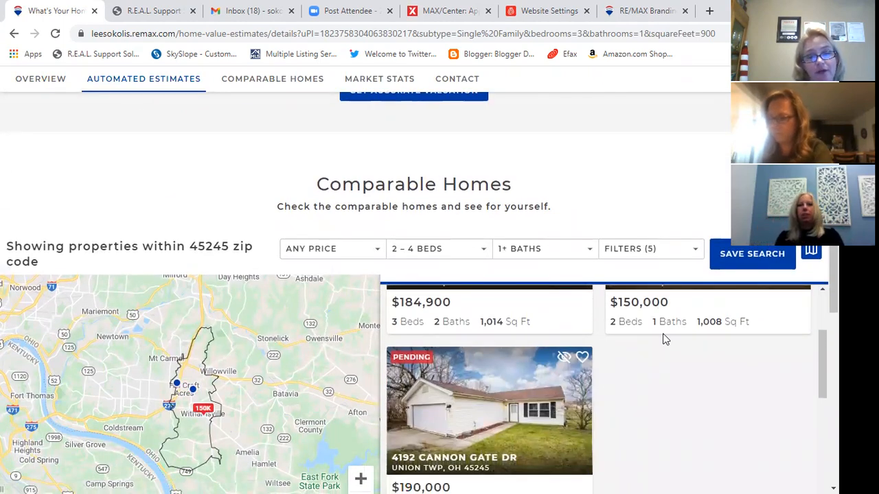
pyautogui.scroll(-2, 666, 386)
pyautogui.scroll(2, 658, 364)
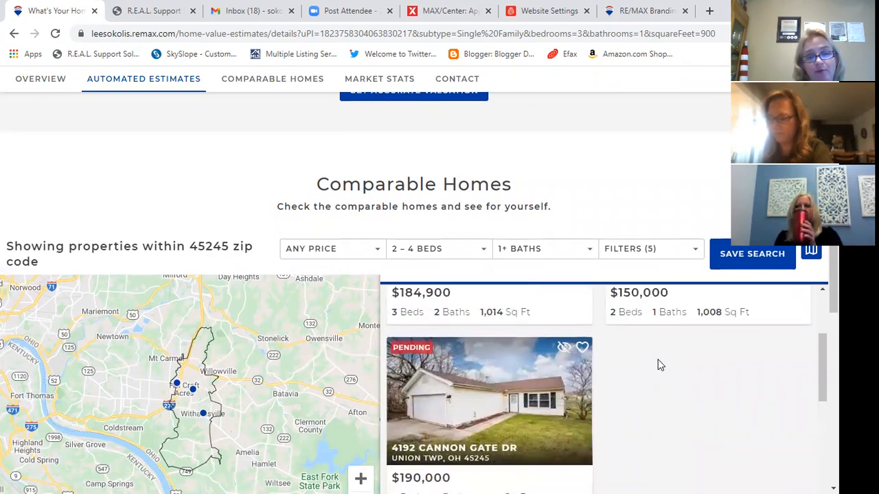
pyautogui.scroll(-3, 657, 364)
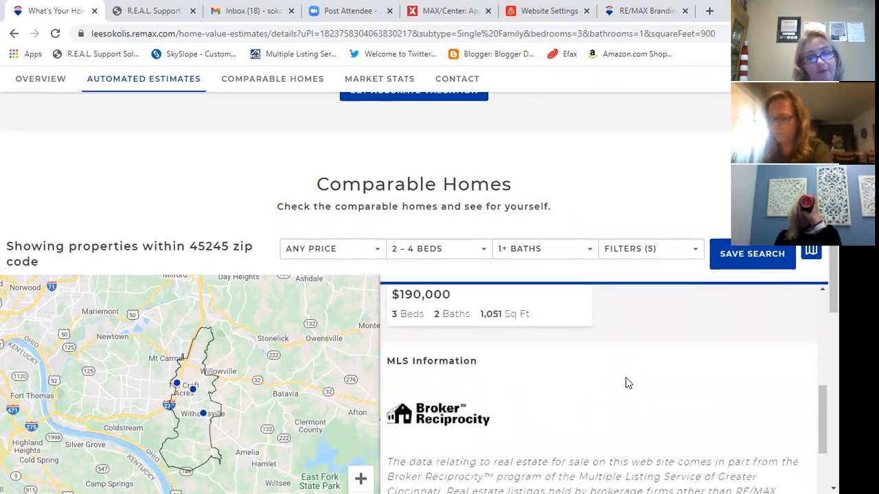
pyautogui.scroll(-3, 533, 415)
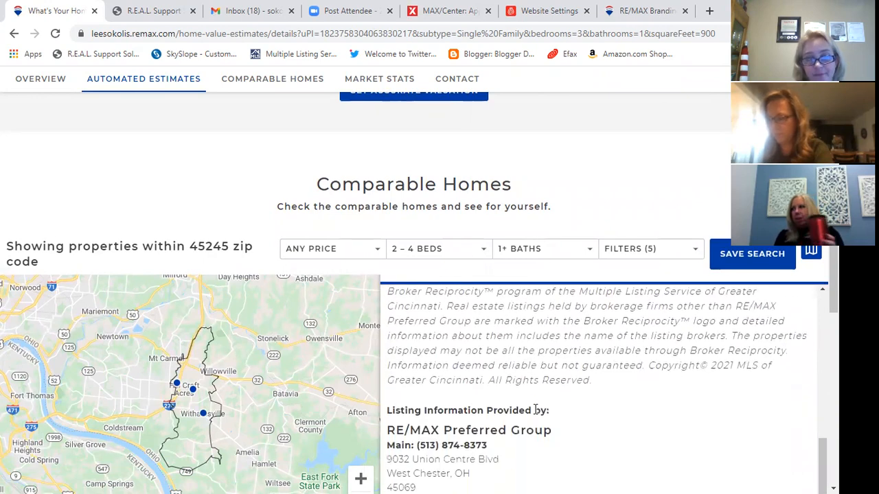
pyautogui.scroll(-1, 593, 397)
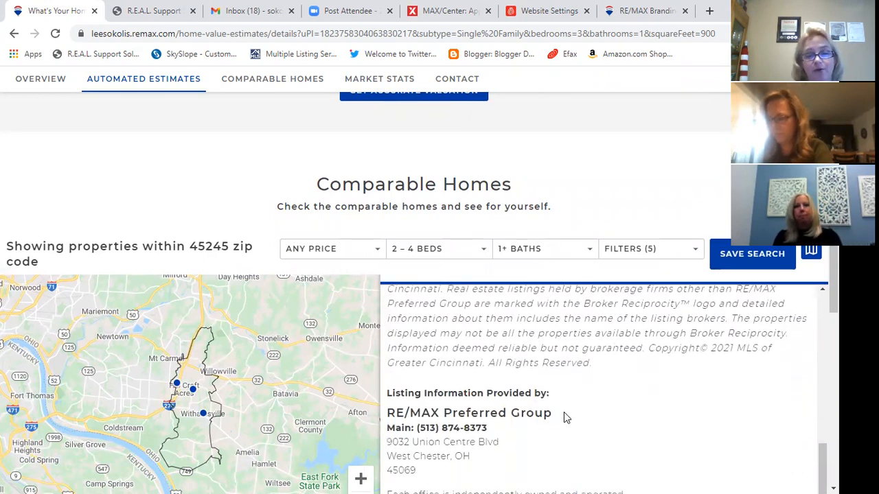
pyautogui.scroll(-2, 502, 394)
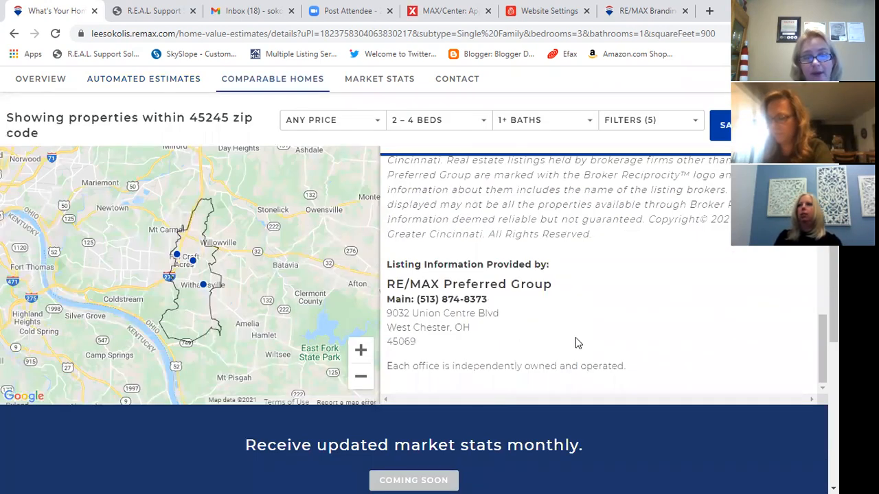
pyautogui.scroll(-2, 638, 378)
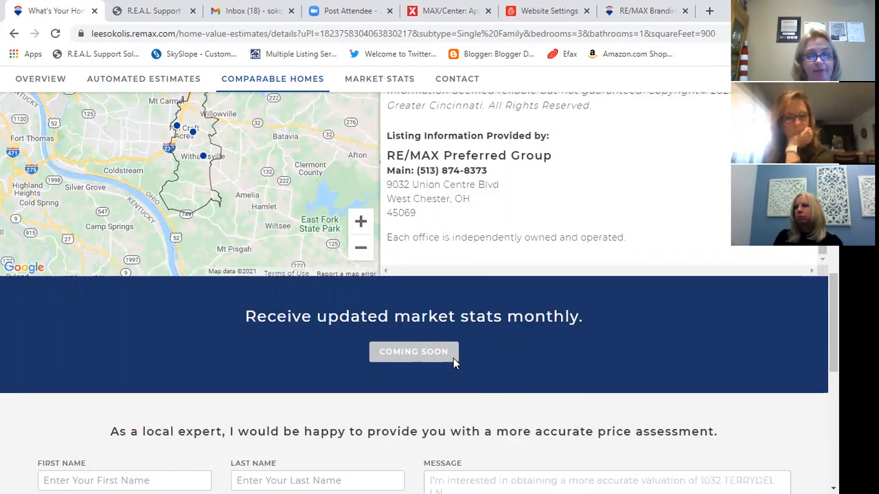
pyautogui.scroll(-3, 453, 358)
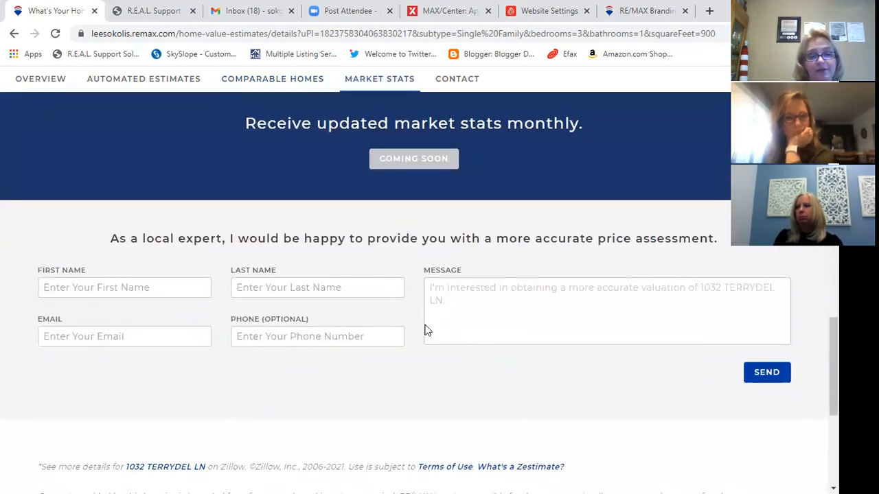
pyautogui.scroll(5, 569, 353)
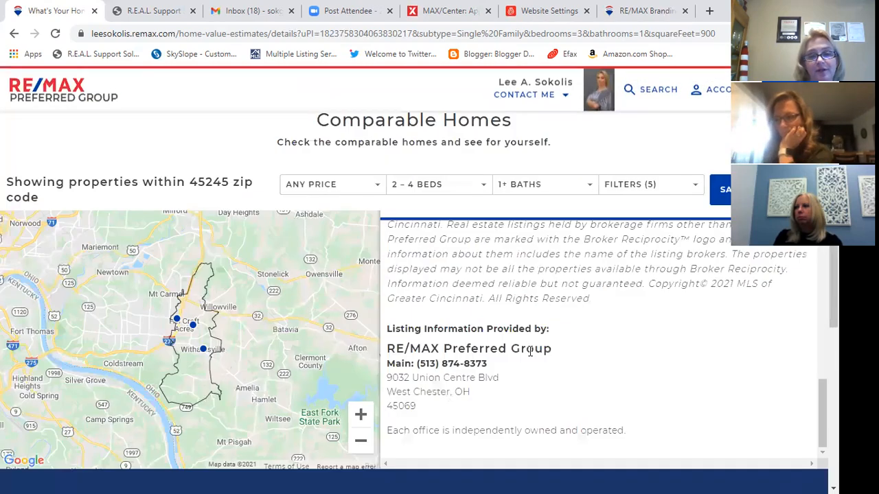
pyautogui.scroll(10, 485, 283)
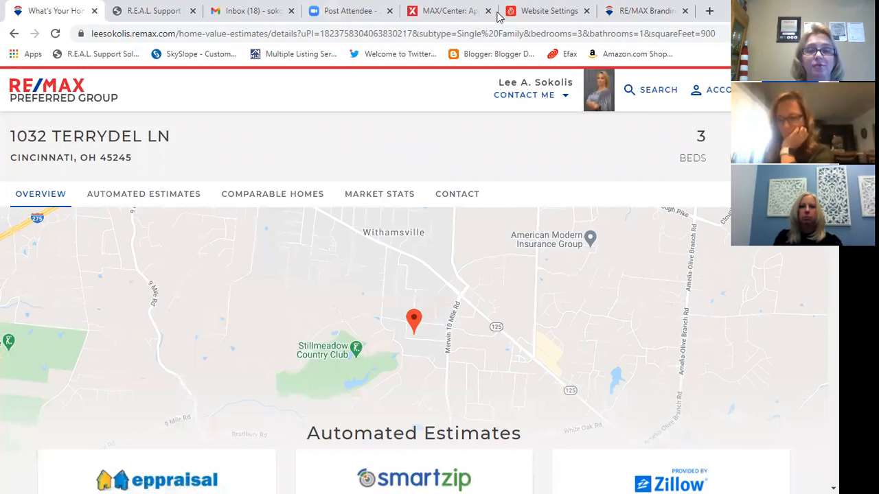
pyautogui.click(534, 12)
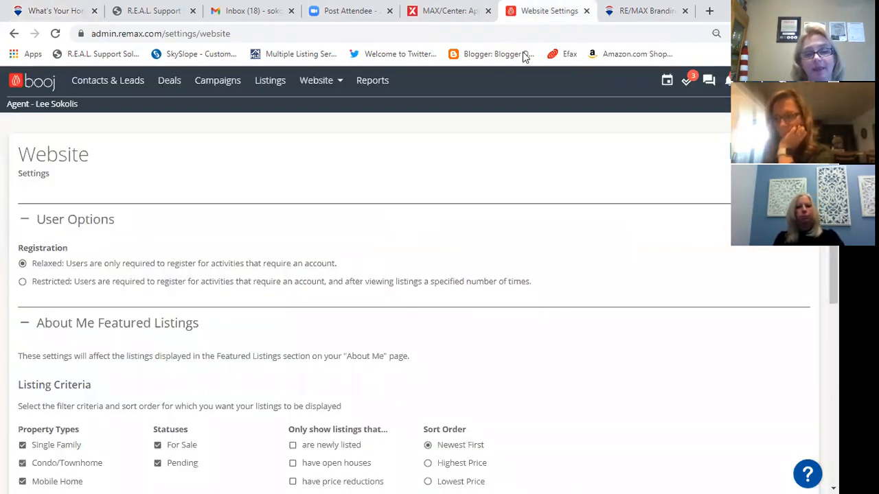
# - Go to the Reports section, discarding the unsaved website settings changes
pyautogui.click(373, 81)
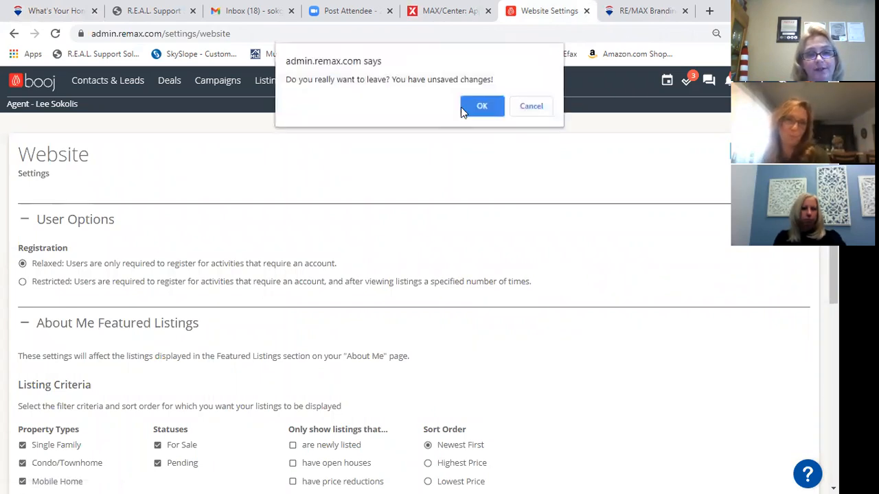
pyautogui.click(480, 109)
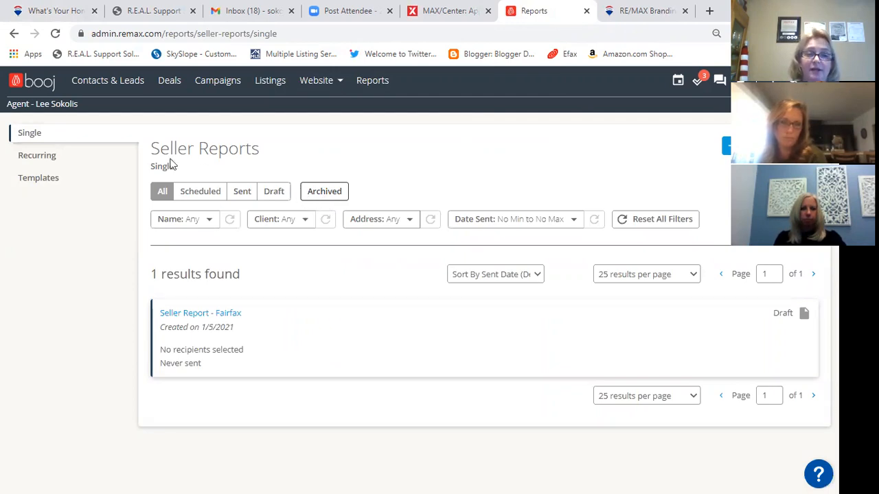
# - Under Recurring > Templates, start a new template named 'Seller Report'
pyautogui.click(41, 158)
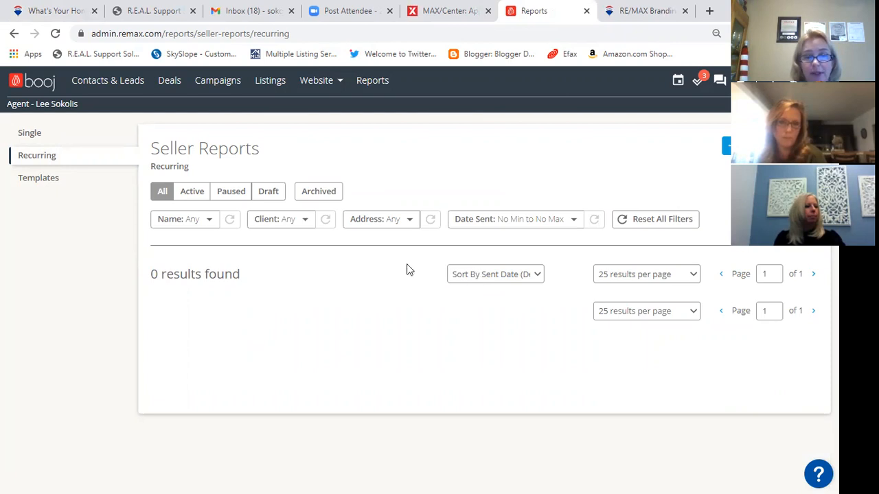
pyautogui.click(60, 184)
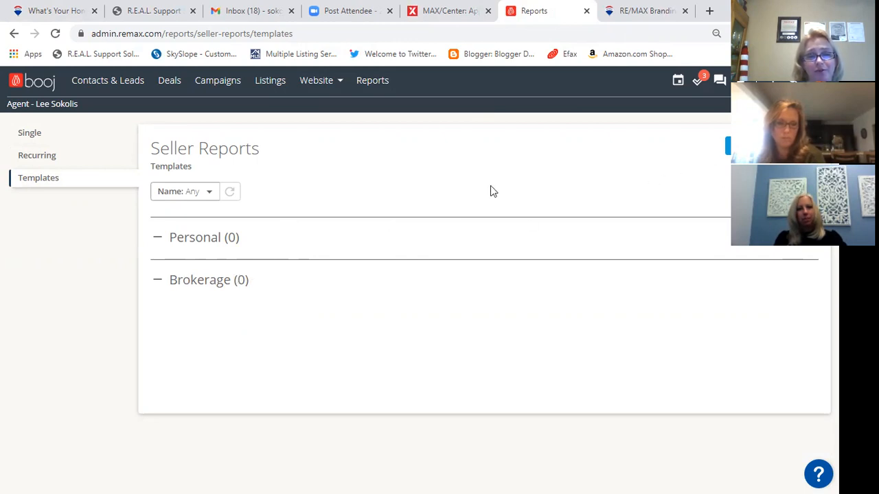
pyautogui.click(771, 146)
pyautogui.click(415, 176)
pyautogui.write('Seller Report')
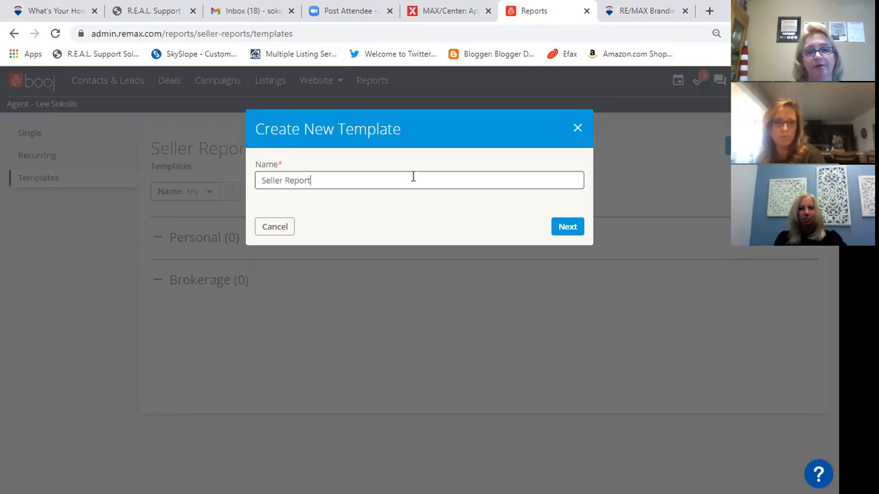
# - Create the template and review its Intro, Total Visitors, Comparable Homes and Syndication Site Views blocks
pyautogui.click(567, 229)
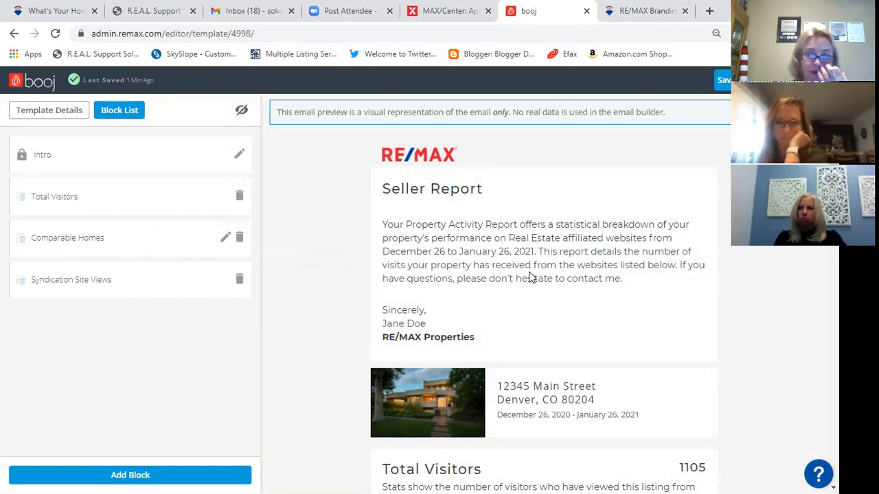
pyautogui.scroll(-5, 529, 267)
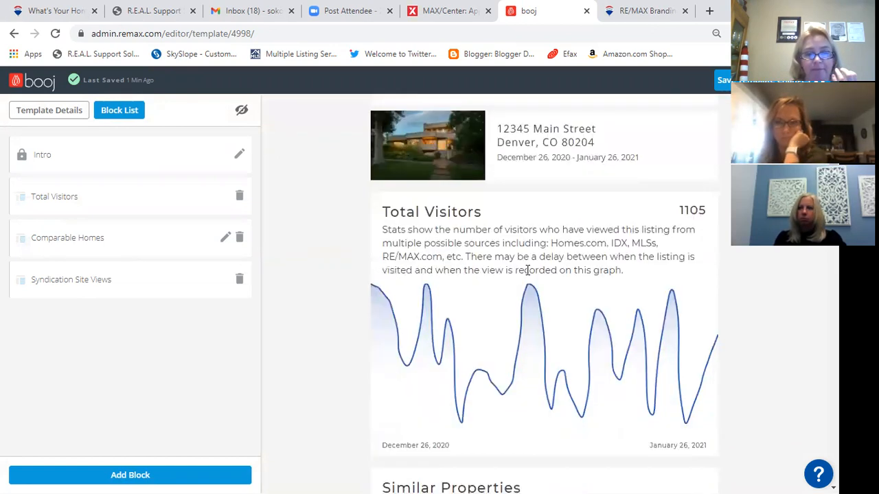
pyautogui.scroll(3, 611, 258)
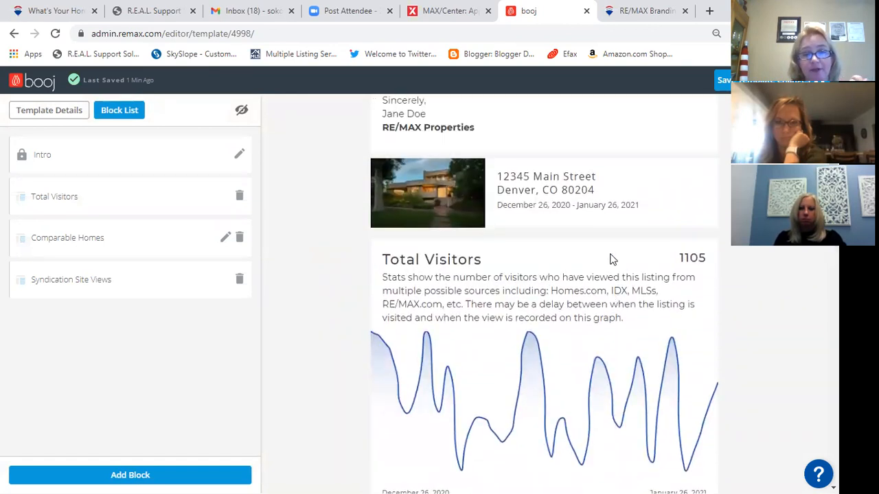
pyautogui.scroll(1, 595, 283)
pyautogui.scroll(-3, 595, 280)
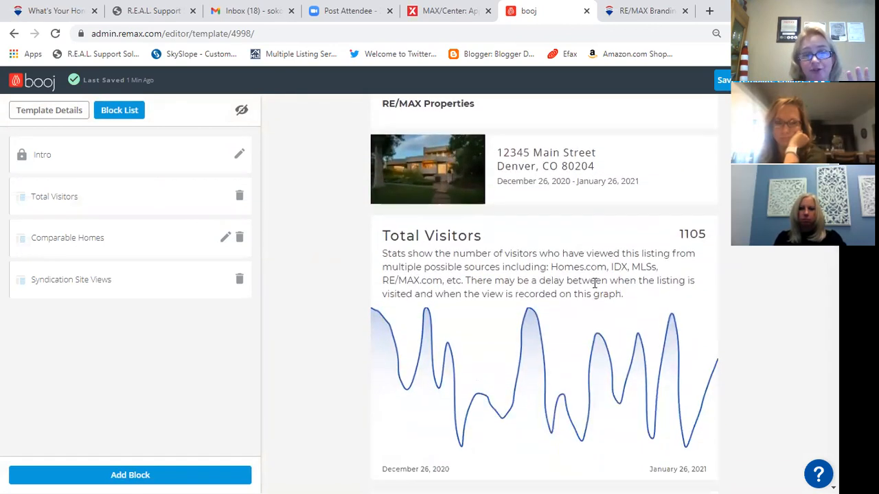
pyautogui.scroll(-3, 615, 279)
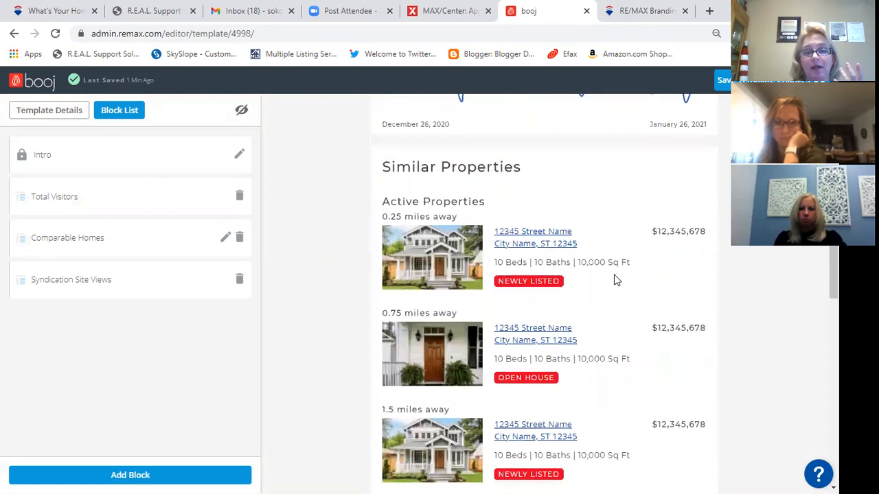
pyautogui.scroll(-2, 596, 231)
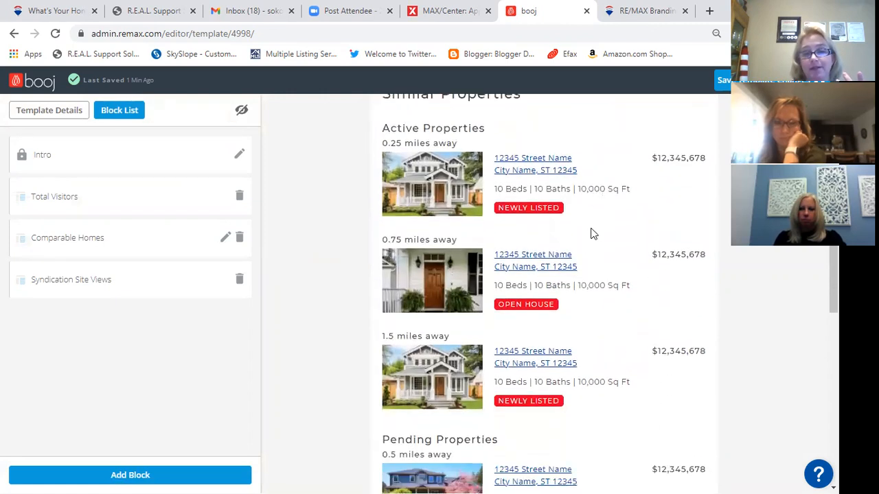
pyautogui.scroll(-8, 585, 218)
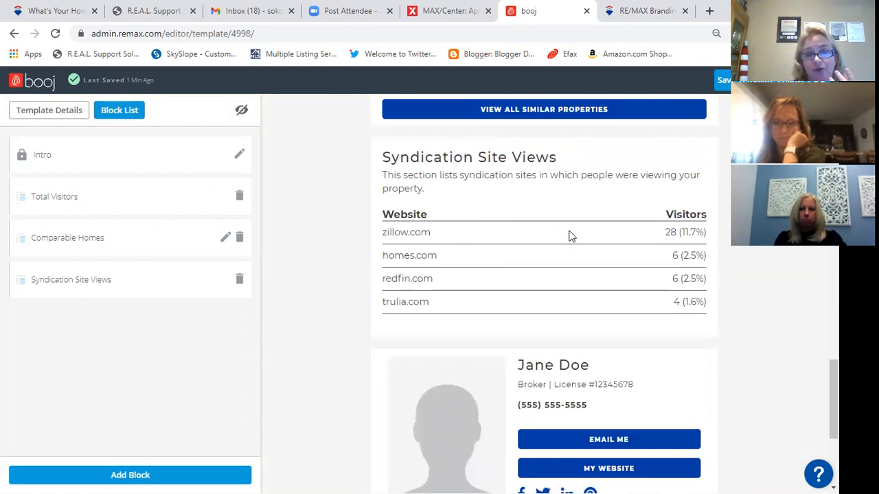
pyautogui.scroll(-1, 492, 177)
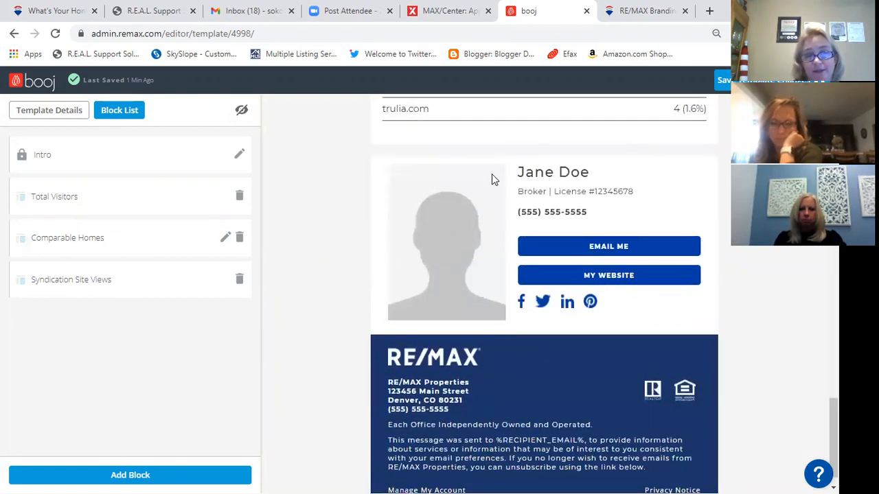
pyautogui.scroll(2, 500, 172)
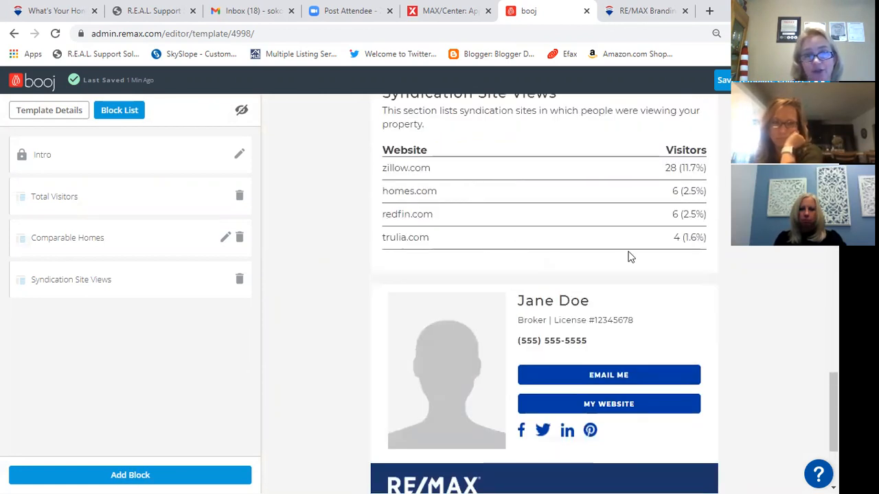
pyautogui.scroll(-2, 602, 249)
pyautogui.scroll(-1, 548, 296)
pyautogui.scroll(-1, 548, 299)
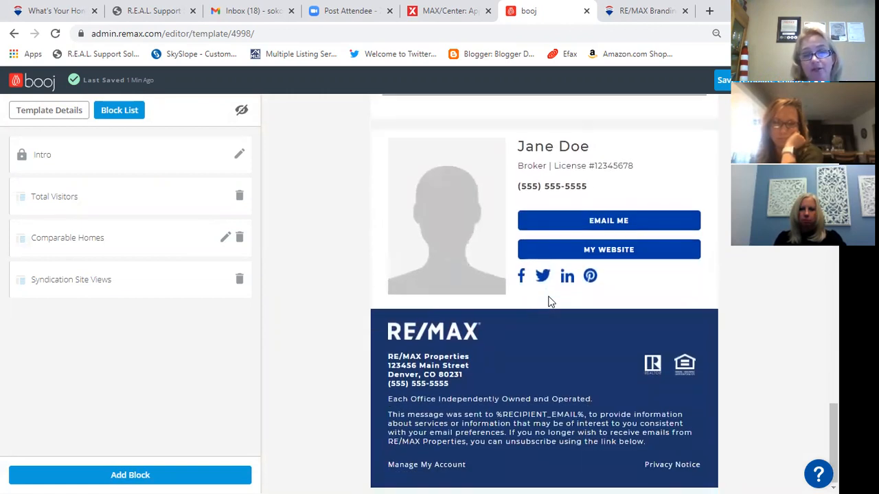
pyautogui.scroll(15, 549, 300)
pyautogui.scroll(2, 553, 303)
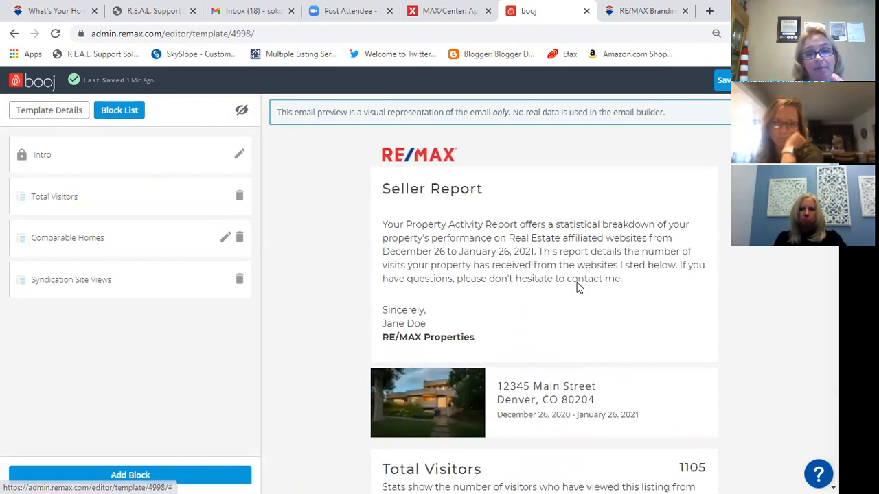
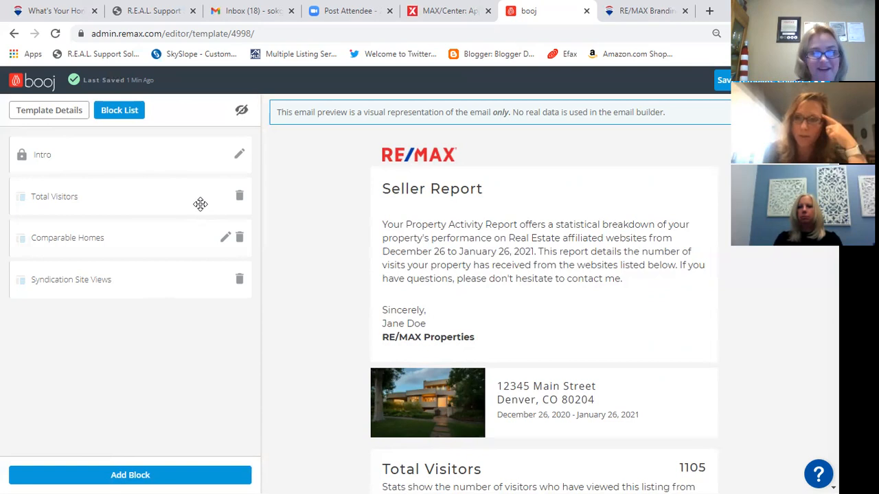
# - Look over the live agent website's page menu from the home value page
pyautogui.click(30, 6)
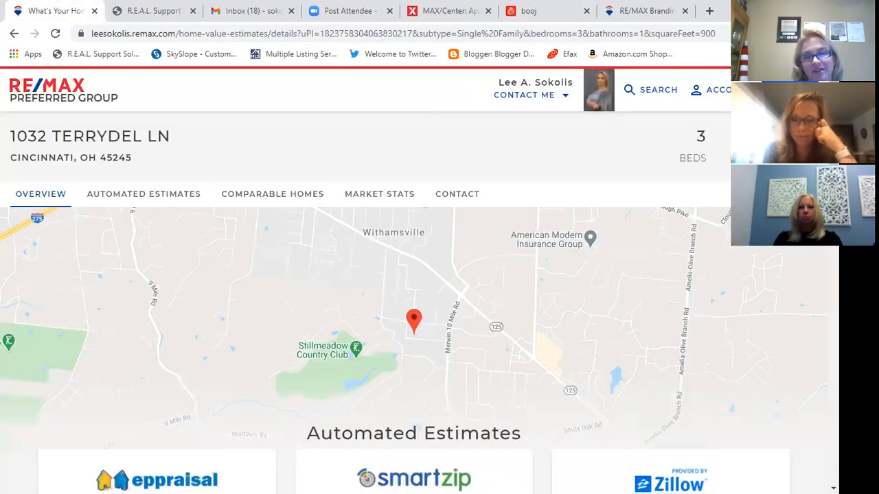
pyautogui.click(793, 90)
pyautogui.scroll(-2, 723, 303)
pyautogui.scroll(-1, 722, 302)
pyautogui.scroll(3, 707, 275)
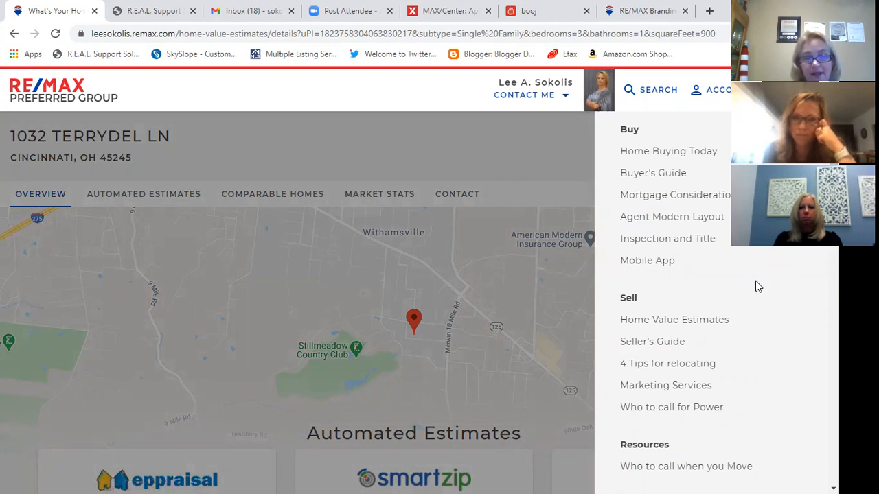
# - Return to the Seller Report template and exit to the Seller Reports templates list
pyautogui.click(542, 11)
pyautogui.scroll(-5, 522, 204)
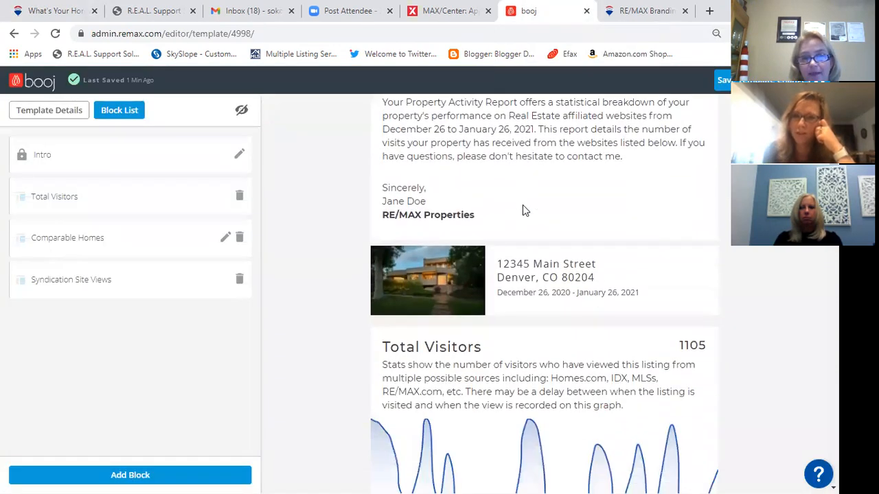
pyautogui.scroll(5, 523, 223)
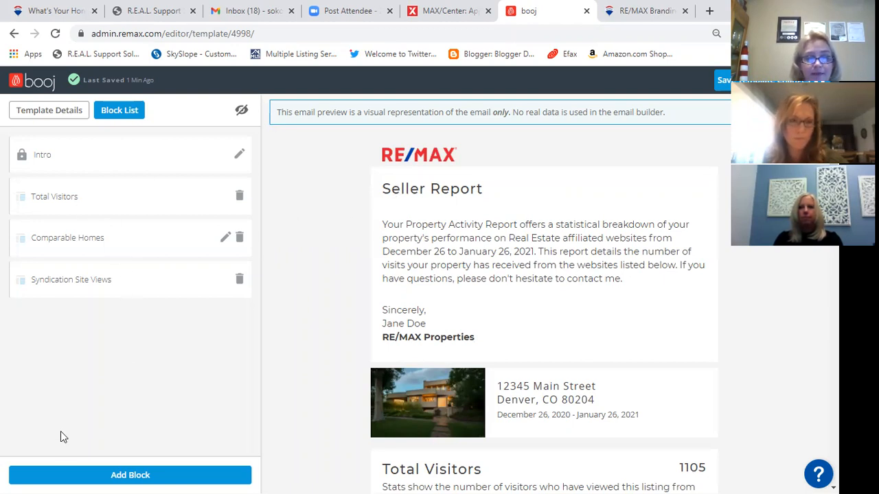
pyautogui.click(723, 80)
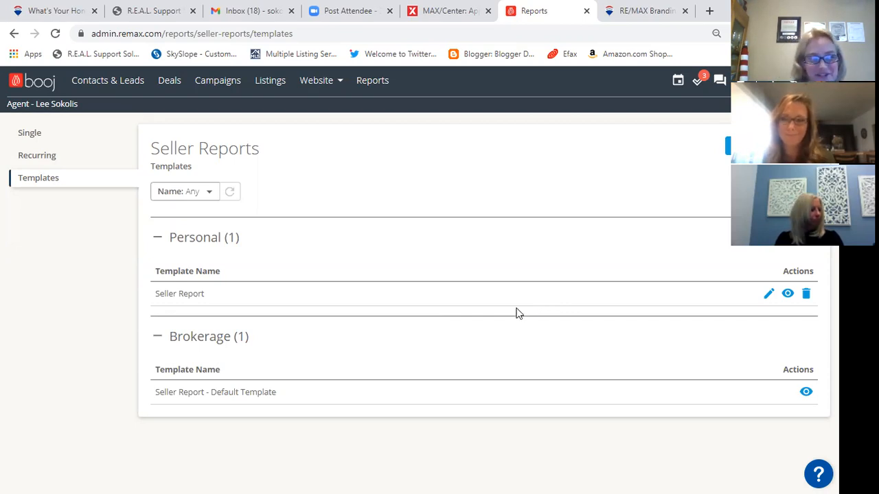
pyautogui.click(321, 81)
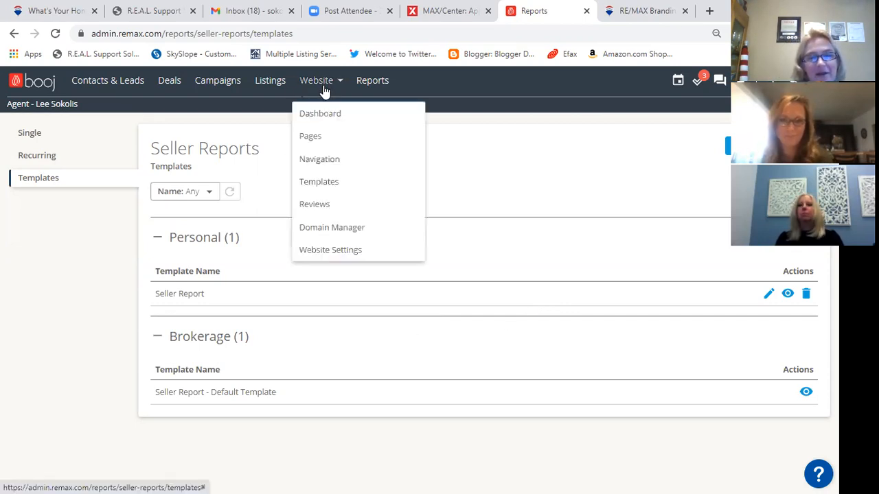
# - Open the Virtual Home Buying page for editing from Website > Navigation
pyautogui.click(318, 160)
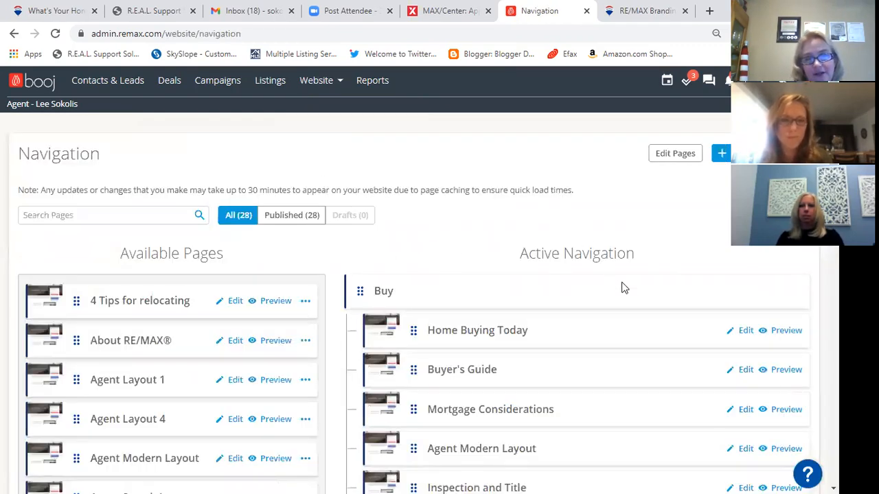
pyautogui.scroll(-2, 622, 289)
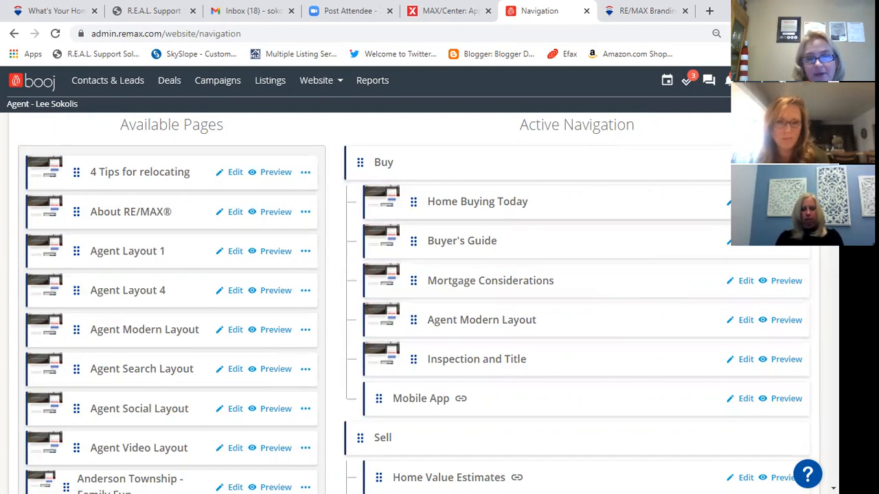
pyautogui.click(744, 202)
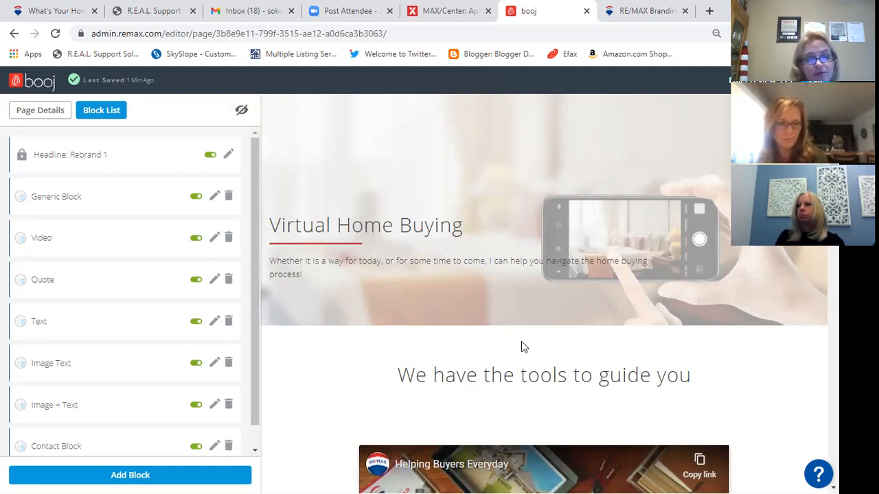
# - Add a Saved Search Block, titled Featured Listings by default, below the contact form
pyautogui.scroll(-1, 521, 341)
pyautogui.click(90, 476)
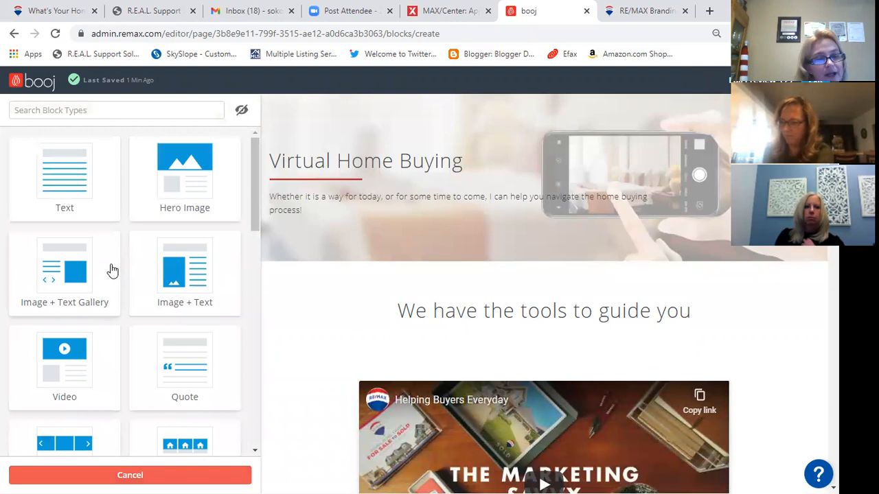
pyautogui.scroll(-5, 112, 271)
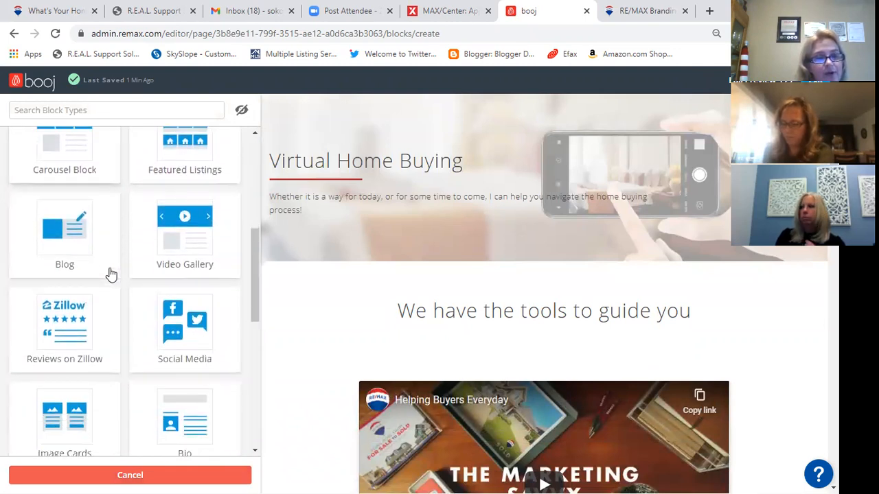
pyautogui.scroll(-4, 110, 278)
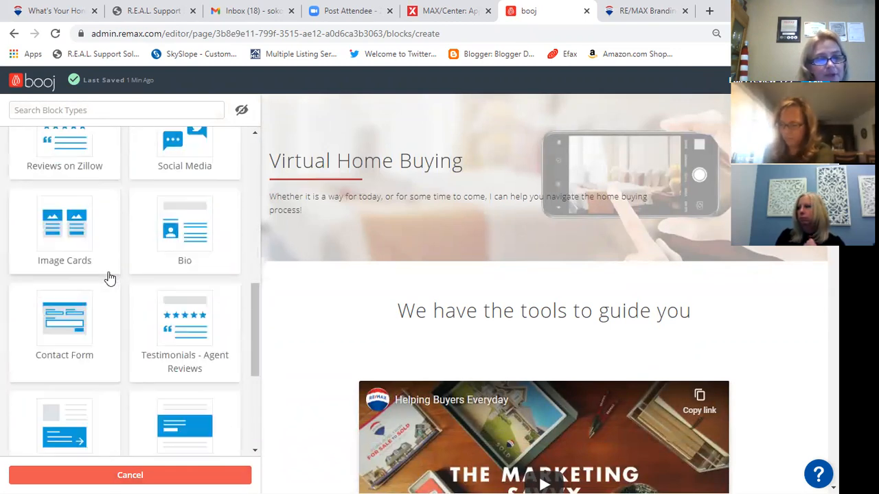
pyautogui.scroll(-3, 110, 278)
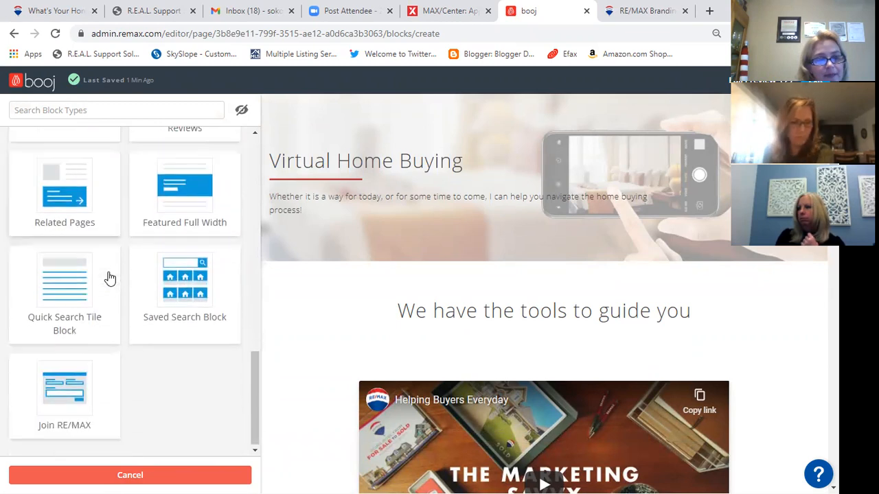
pyautogui.click(180, 289)
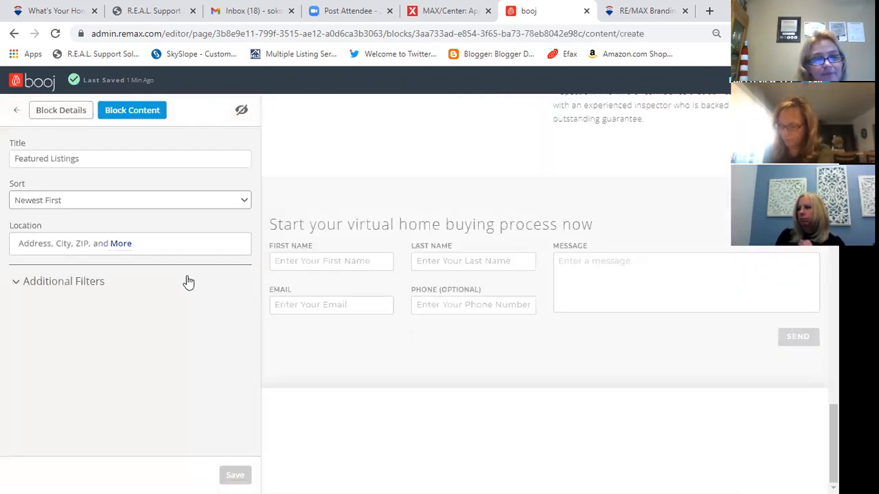
pyautogui.click(110, 156)
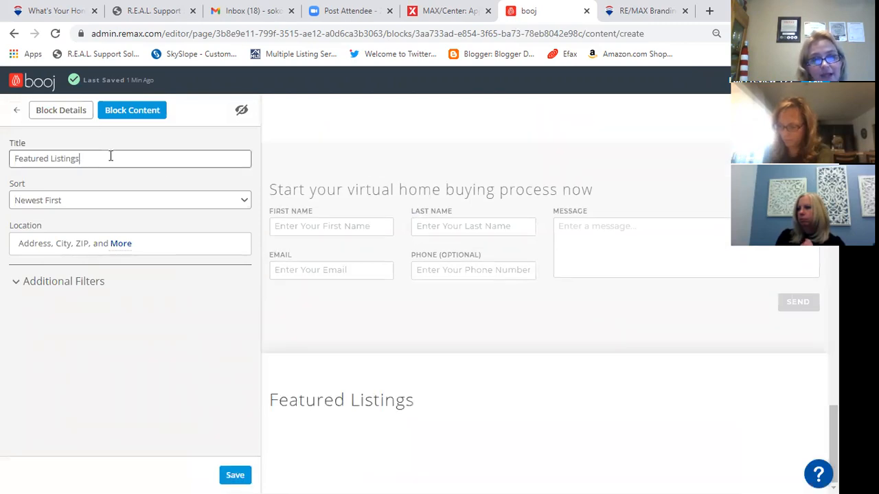
# - Retitle the listings block 'Hottest Home in Mason, OH', keeping Newest First sorting
pyautogui.moveTo(110, 156); pyautogui.dragTo(2, 165)
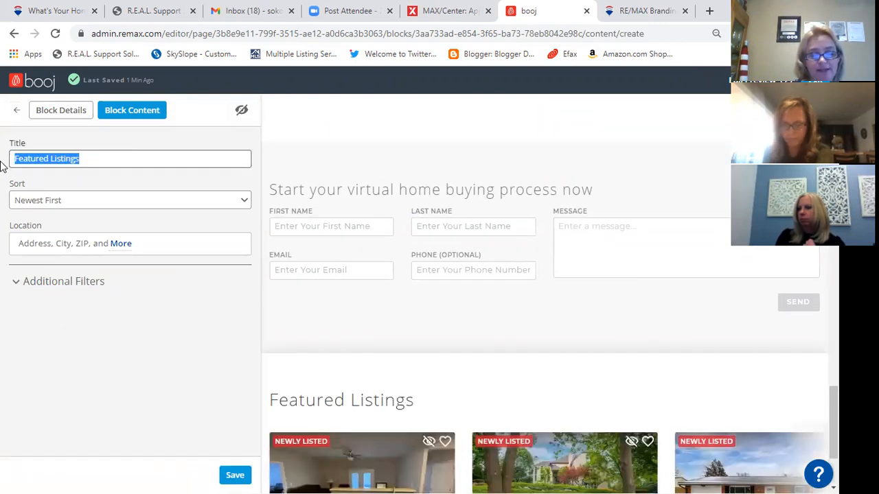
pyautogui.write('Hottest Home i')
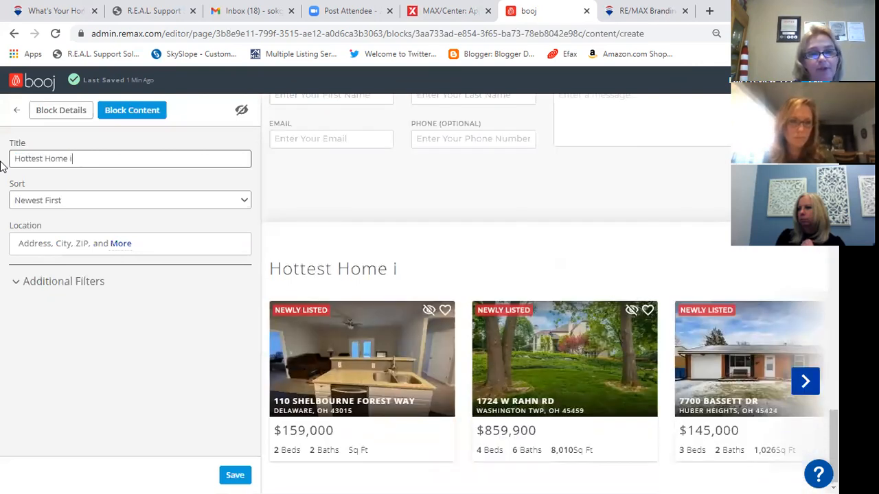
pyautogui.write('n Mason, OH')
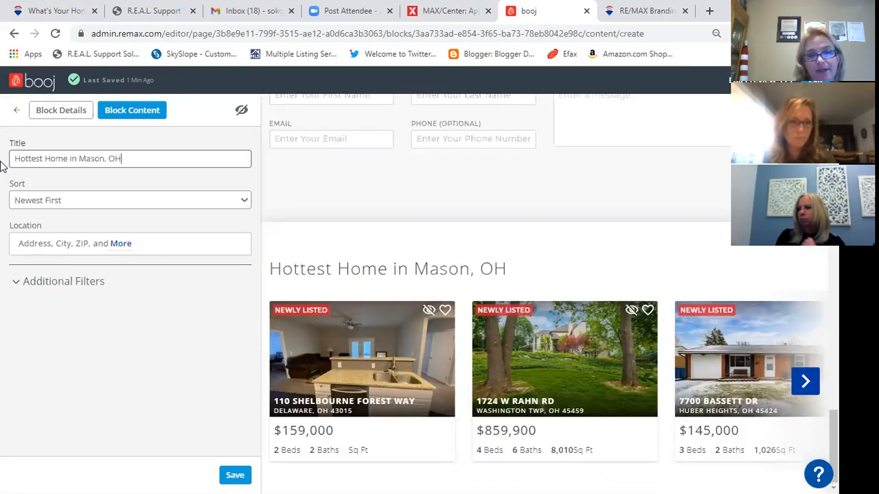
pyautogui.click(35, 200)
pyautogui.click(48, 201)
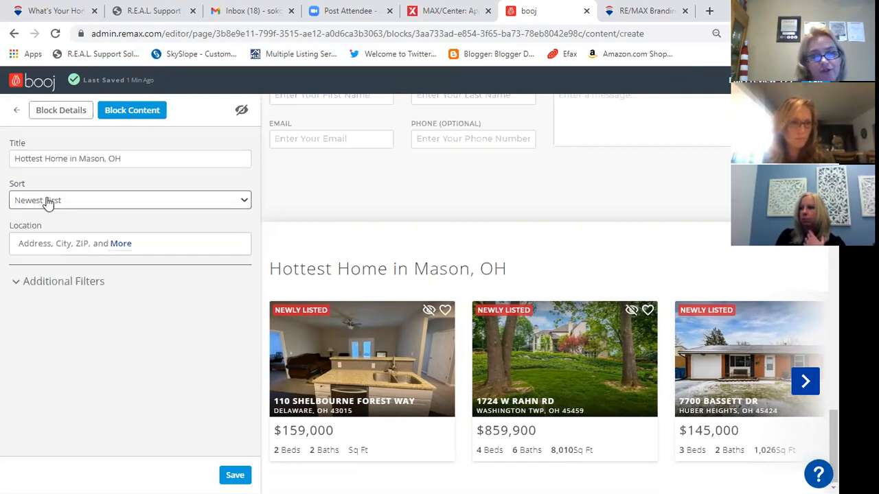
# - Limit the block to ZIP 45040 (Mason, OH) and add a View on Map button
pyautogui.click(72, 242)
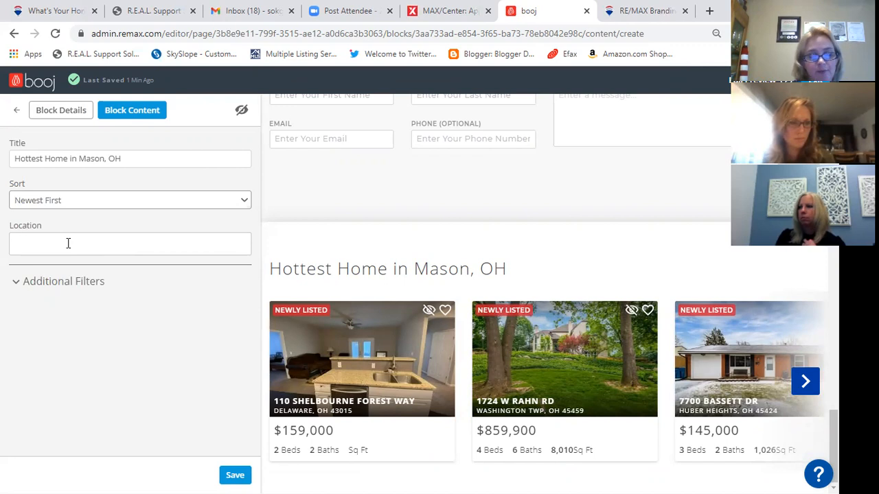
pyautogui.write('45040')
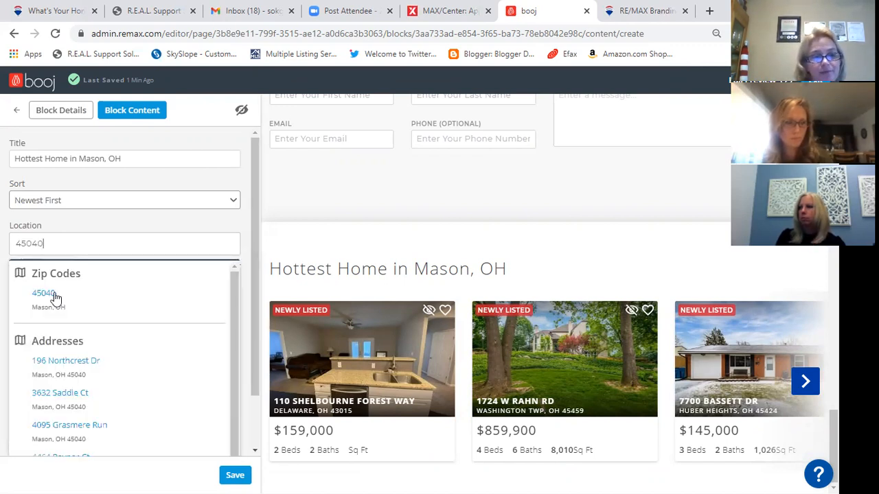
pyautogui.click(45, 297)
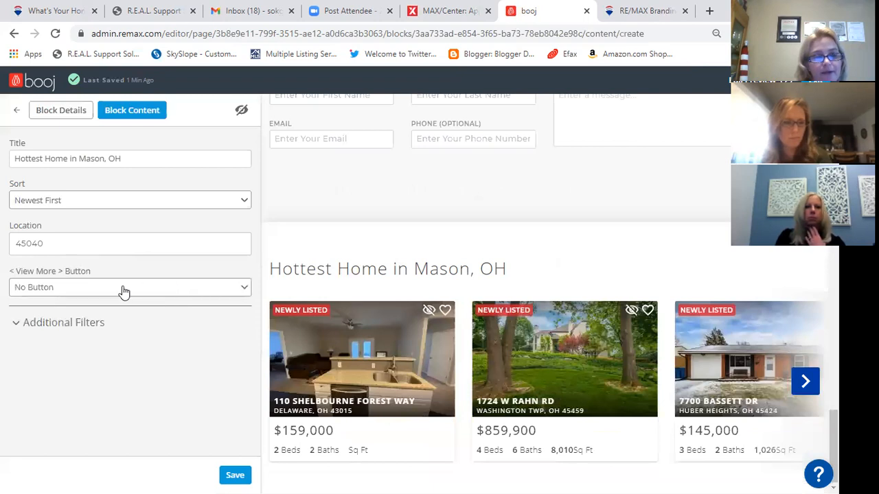
pyautogui.click(123, 289)
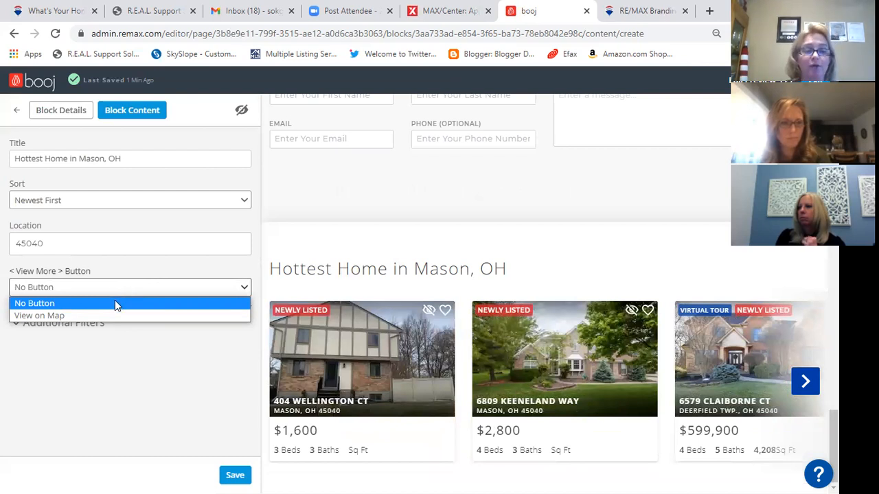
pyautogui.click(109, 316)
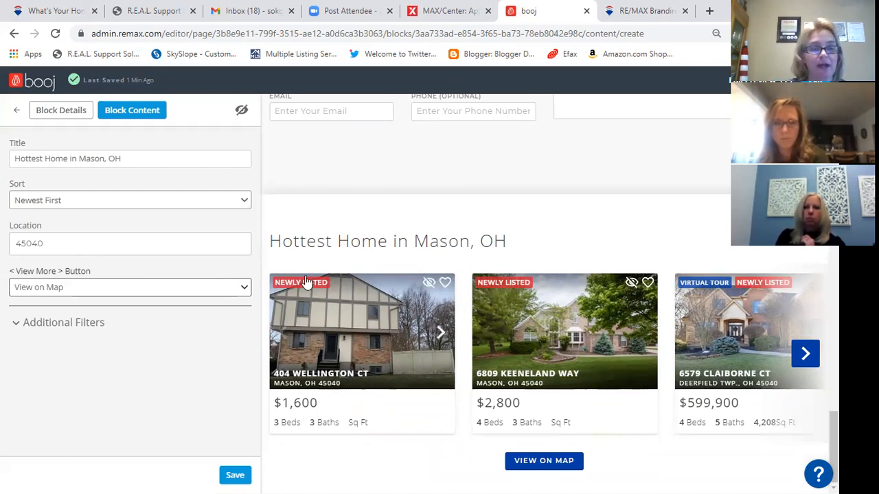
# - Restrict the block to listings new to site within the last 3 Days
pyautogui.click(62, 324)
pyautogui.scroll(-3, 76, 323)
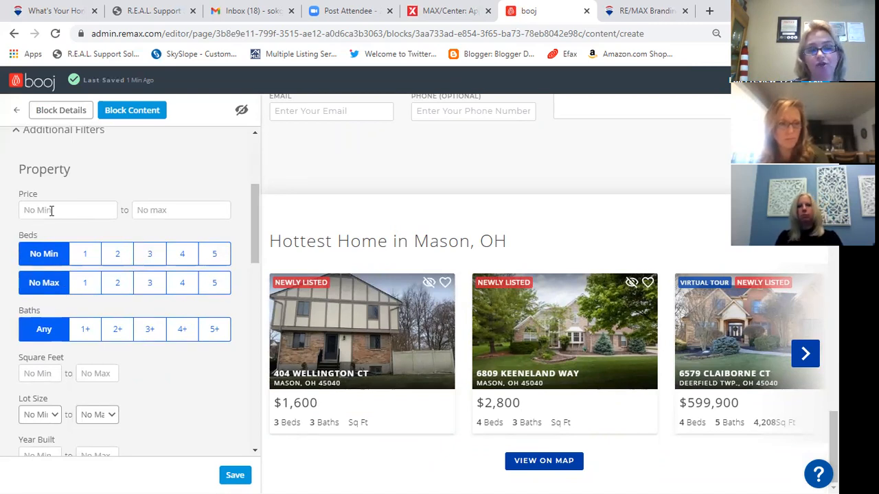
pyautogui.scroll(-5, 48, 275)
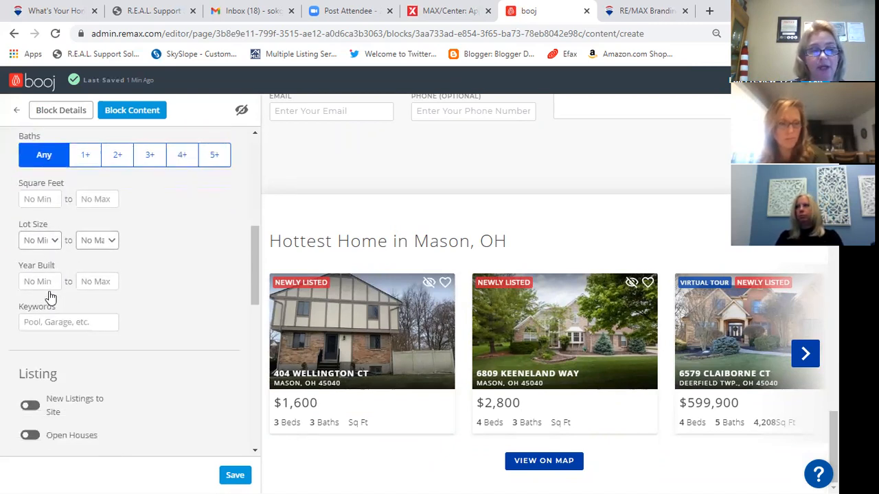
pyautogui.scroll(-3, 50, 299)
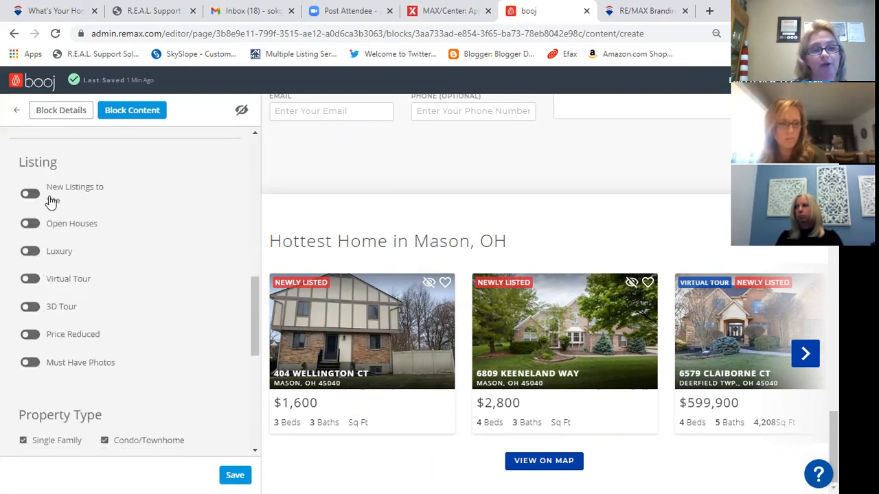
pyautogui.click(31, 196)
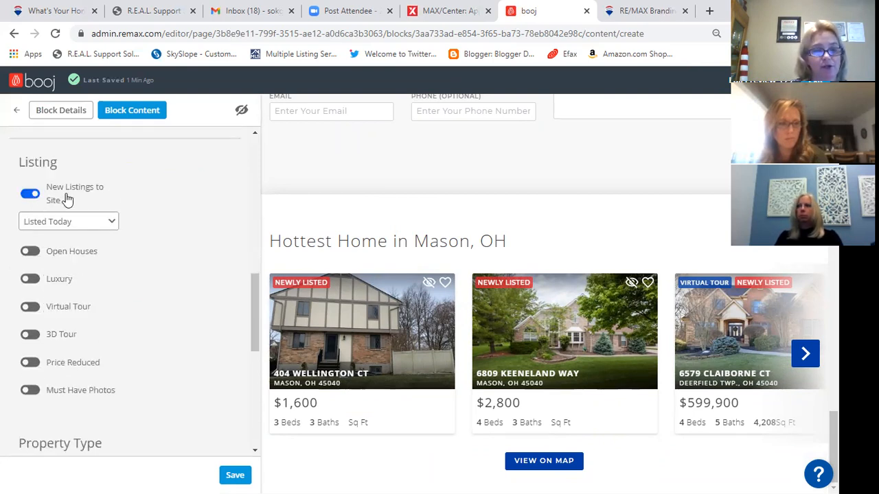
pyautogui.click(67, 227)
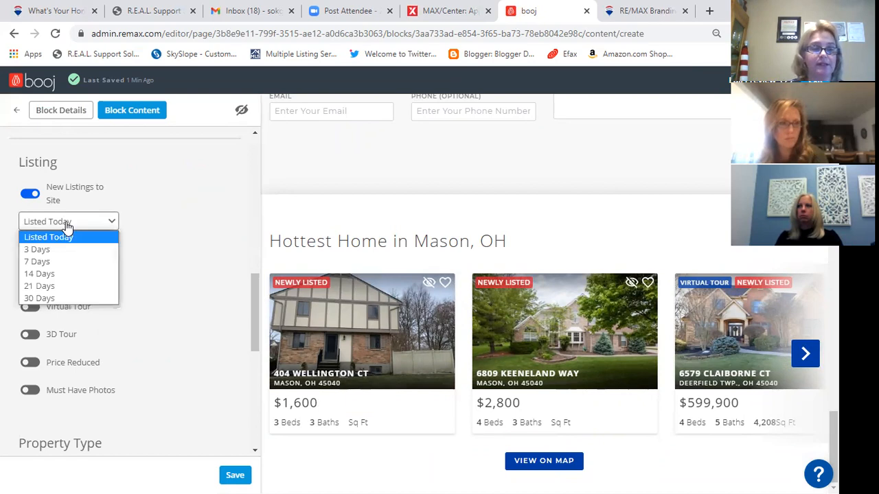
pyautogui.click(62, 247)
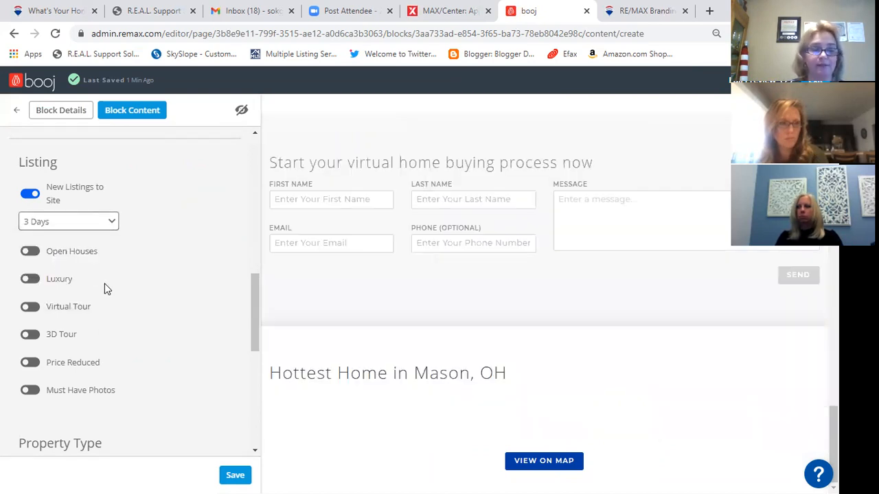
# - Exclude Pending listings from the block's status filter
pyautogui.scroll(-3, 104, 288)
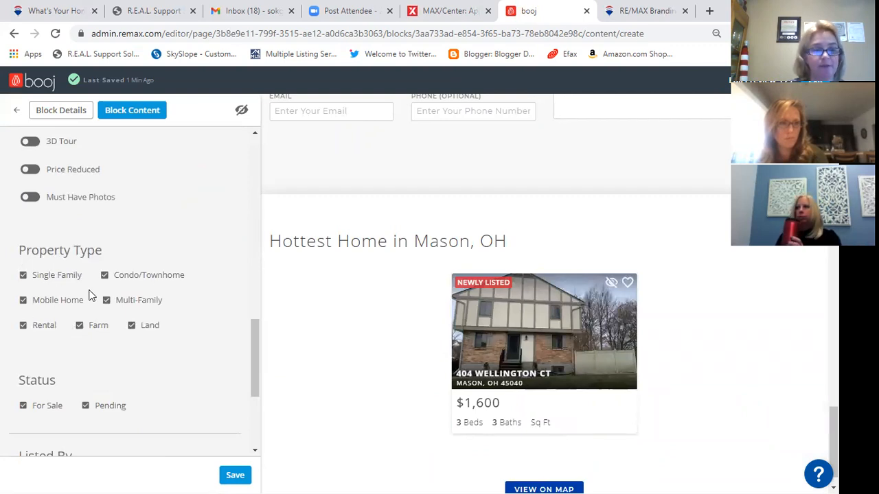
pyautogui.scroll(-2, 82, 287)
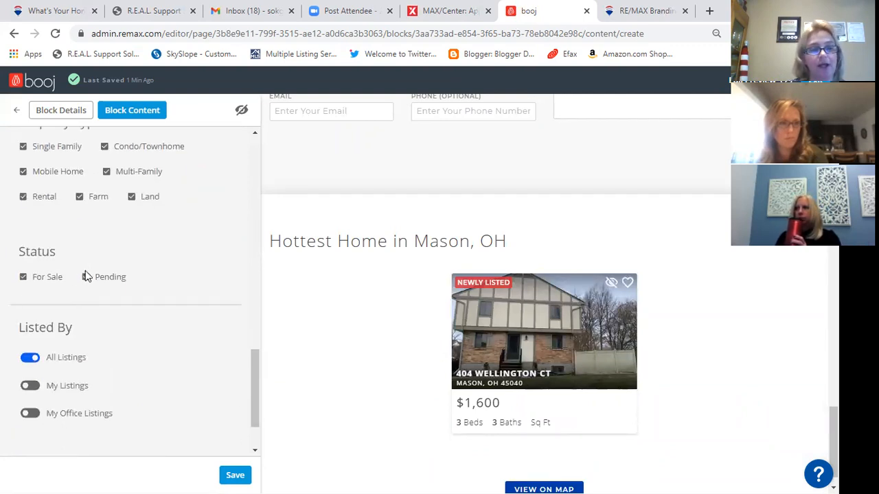
pyautogui.click(86, 277)
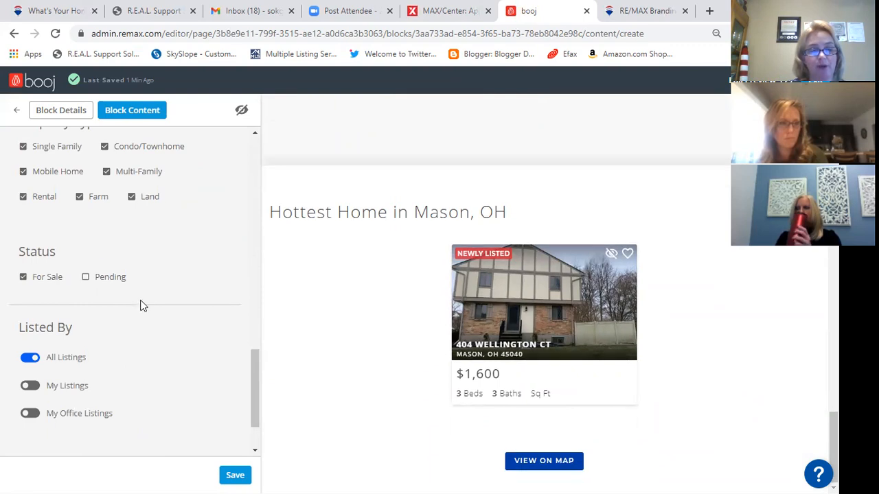
pyautogui.scroll(-1, 145, 316)
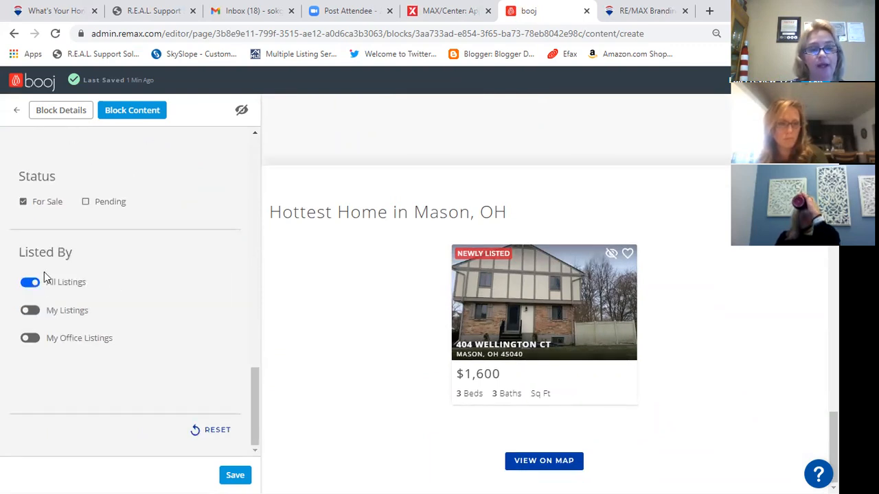
pyautogui.scroll(6, 125, 291)
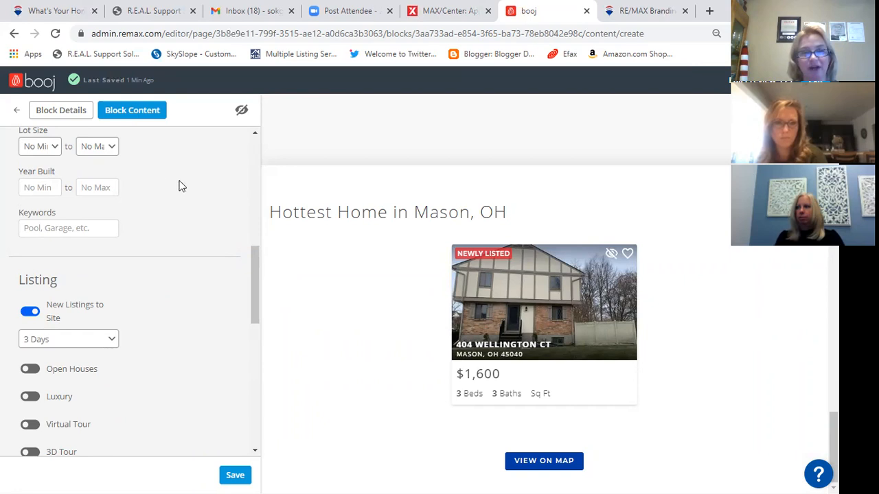
pyautogui.scroll(-8, 206, 261)
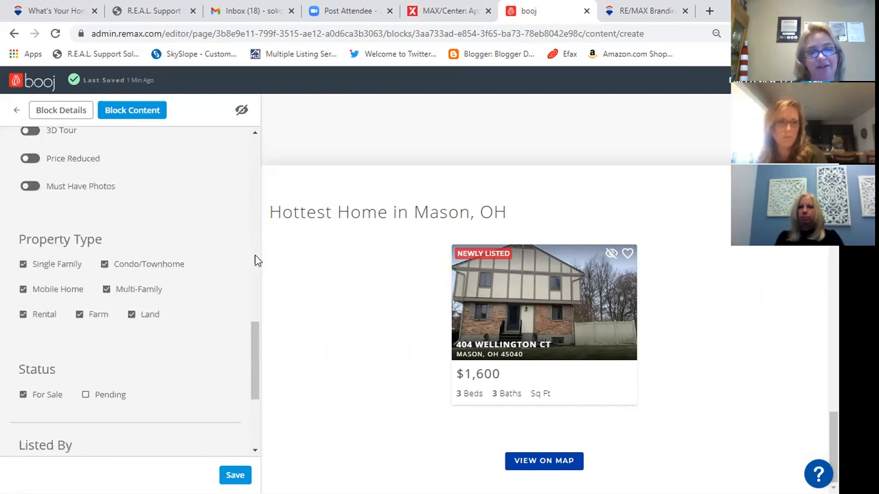
pyautogui.scroll(10, 153, 199)
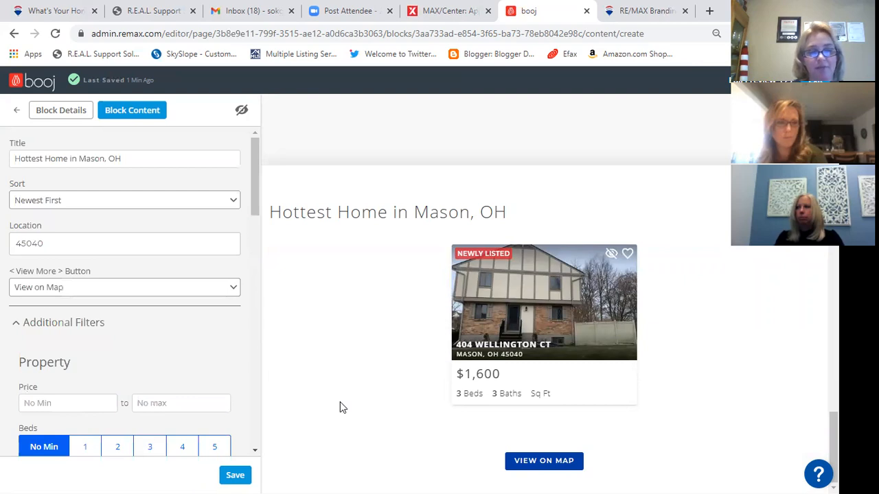
# - Save the Hottest Home in Mason, OH block's settings
pyautogui.click(235, 475)
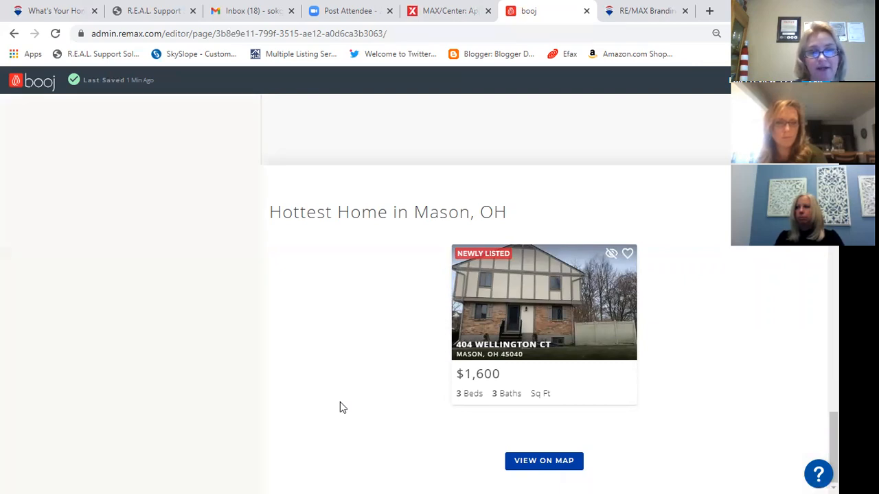
pyautogui.scroll(-2, 85, 401)
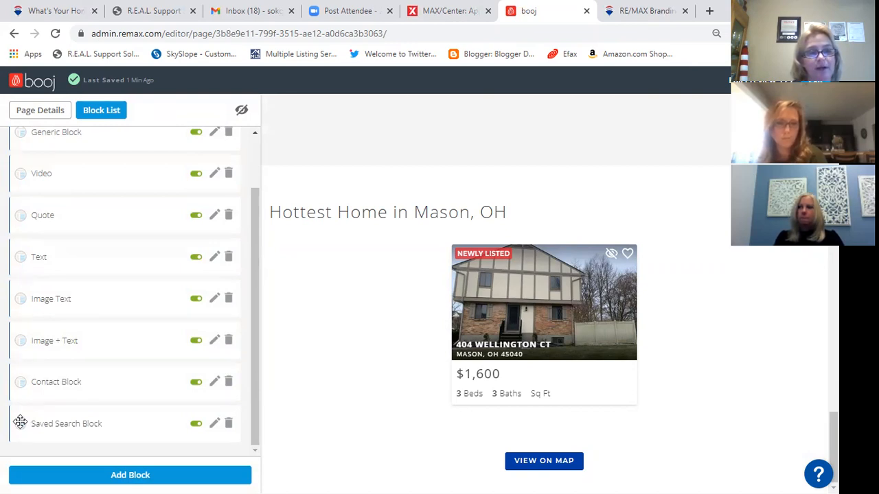
pyautogui.scroll(7, 103, 294)
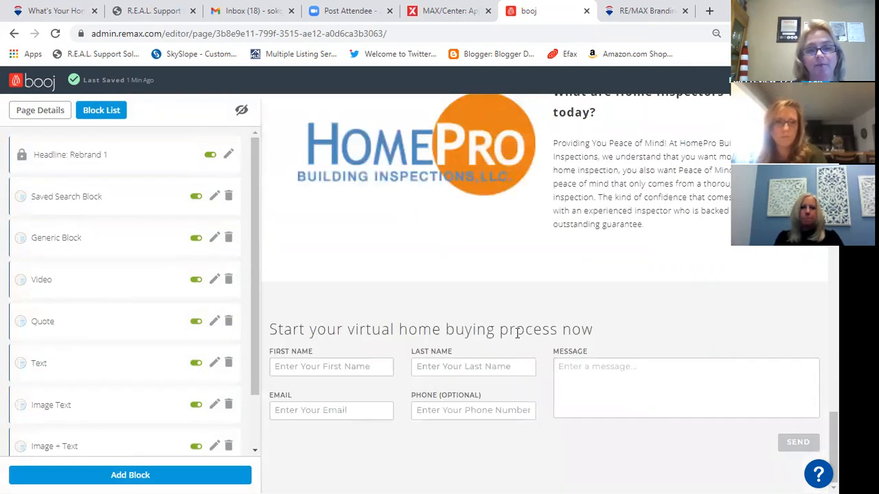
pyautogui.scroll(7, 540, 350)
pyautogui.scroll(6, 537, 344)
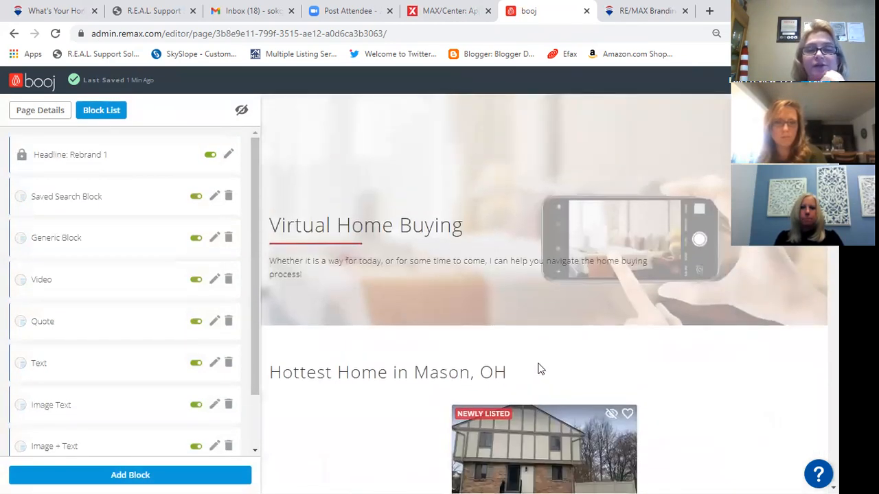
# - Review the updated Virtual Home Buying page blocks, then return to the Pages list
pyautogui.scroll(-1, 612, 398)
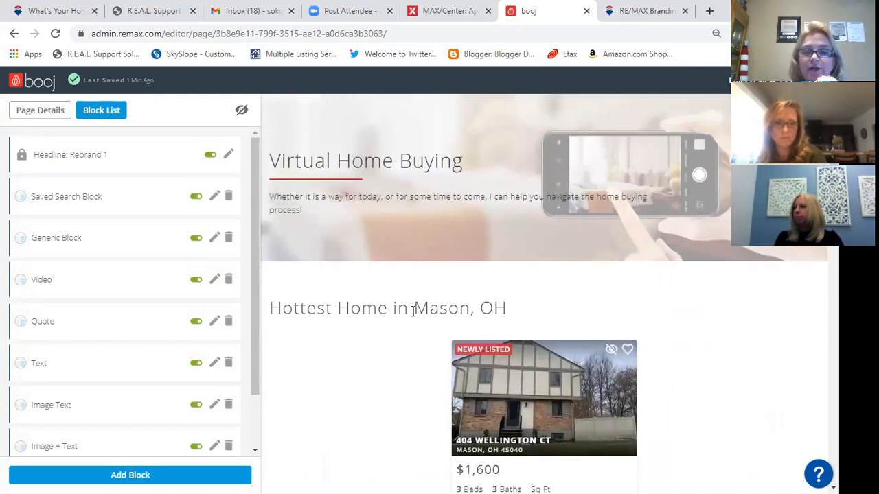
pyautogui.scroll(-2, 413, 310)
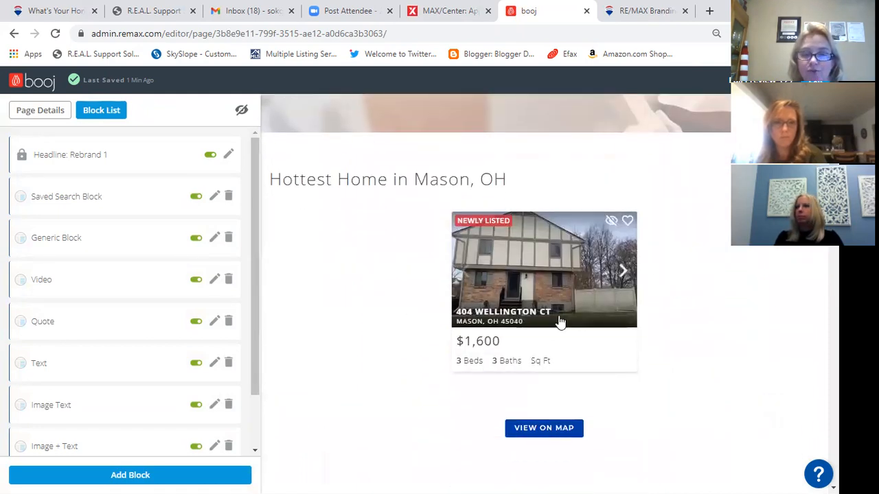
pyautogui.scroll(-4, 683, 385)
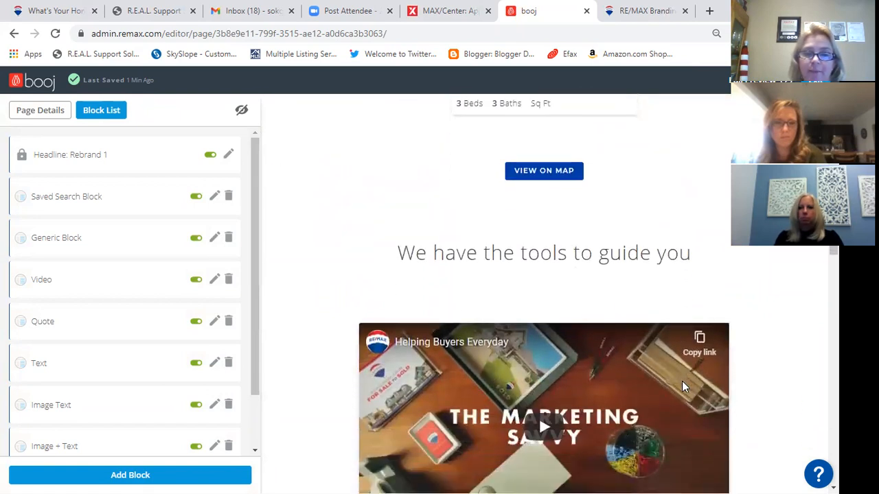
pyautogui.scroll(-1, 682, 381)
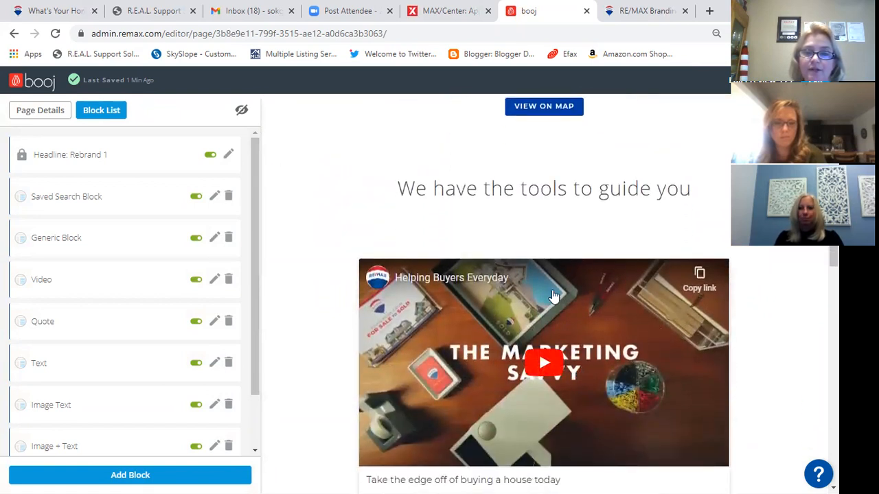
pyautogui.scroll(-3, 616, 345)
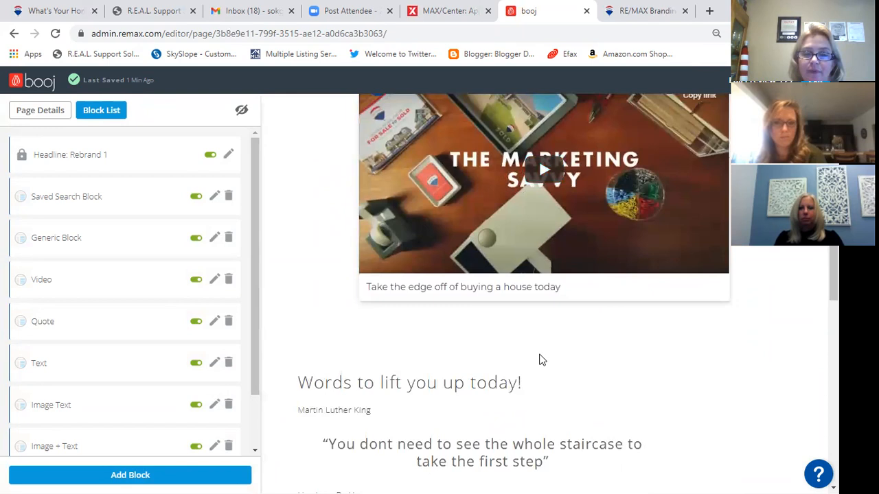
pyautogui.scroll(-2, 542, 359)
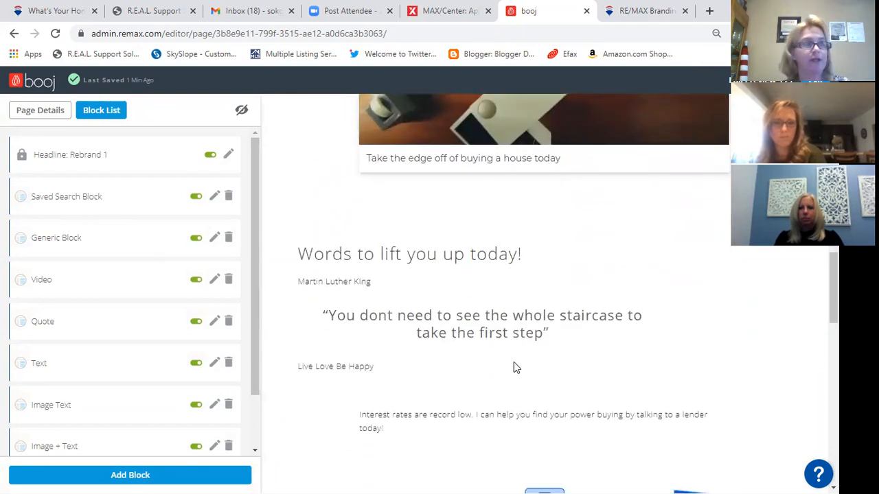
pyautogui.scroll(-3, 514, 364)
pyautogui.scroll(-2, 450, 347)
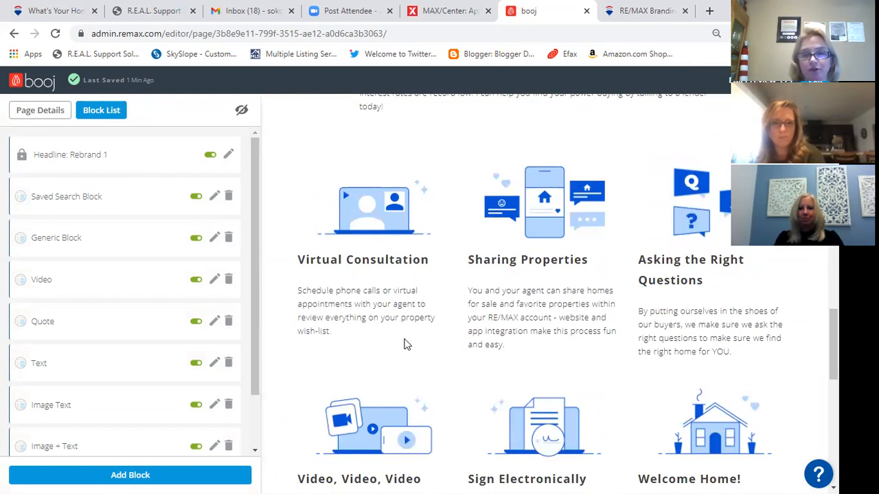
pyautogui.scroll(-3, 544, 323)
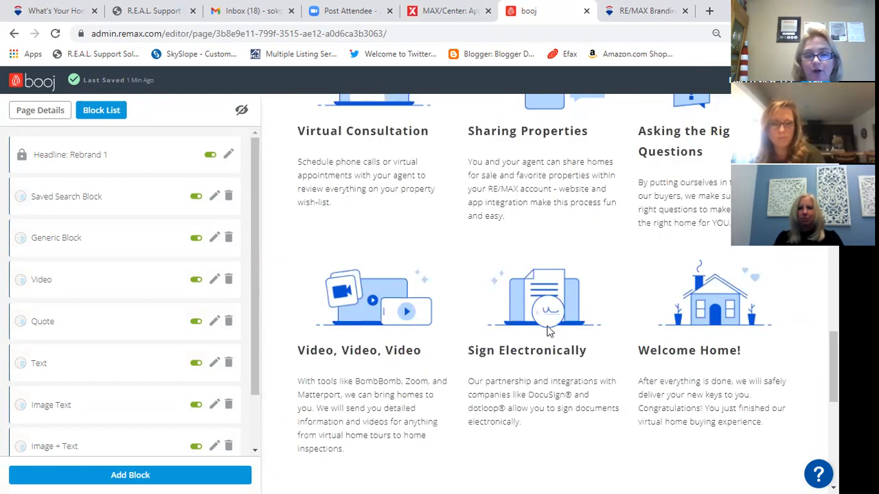
pyautogui.scroll(-2, 548, 327)
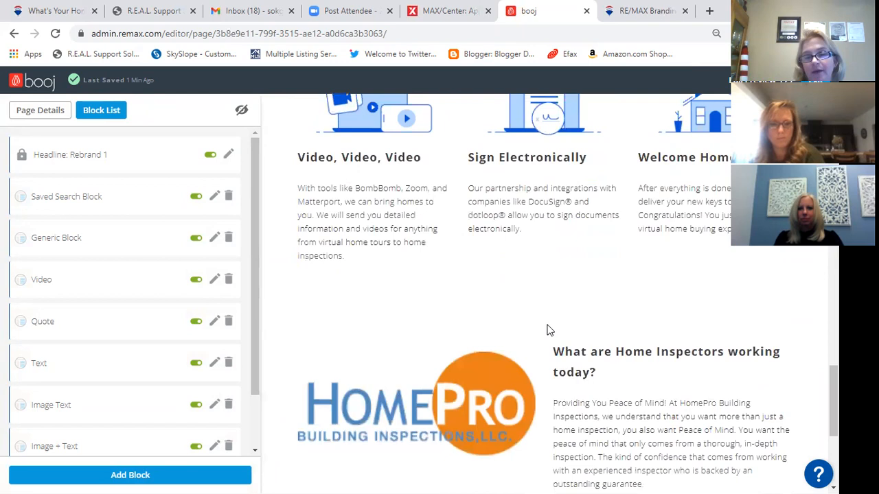
pyautogui.scroll(-2, 549, 330)
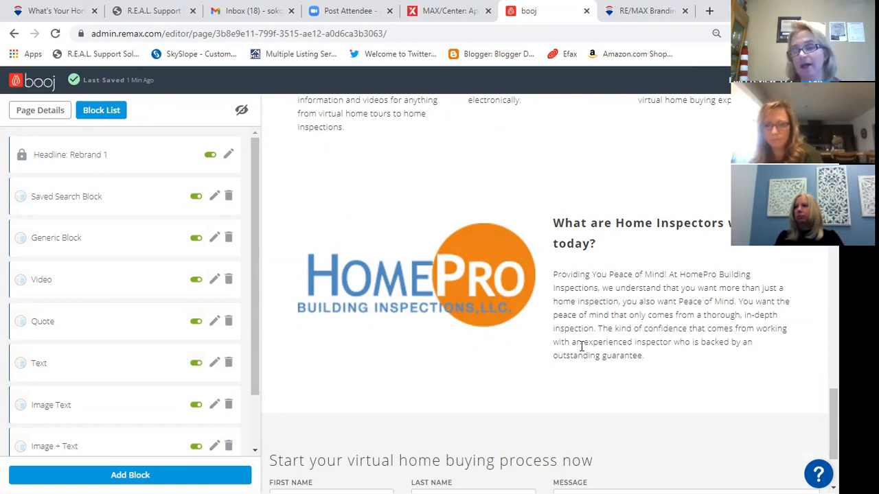
pyautogui.scroll(-2, 581, 355)
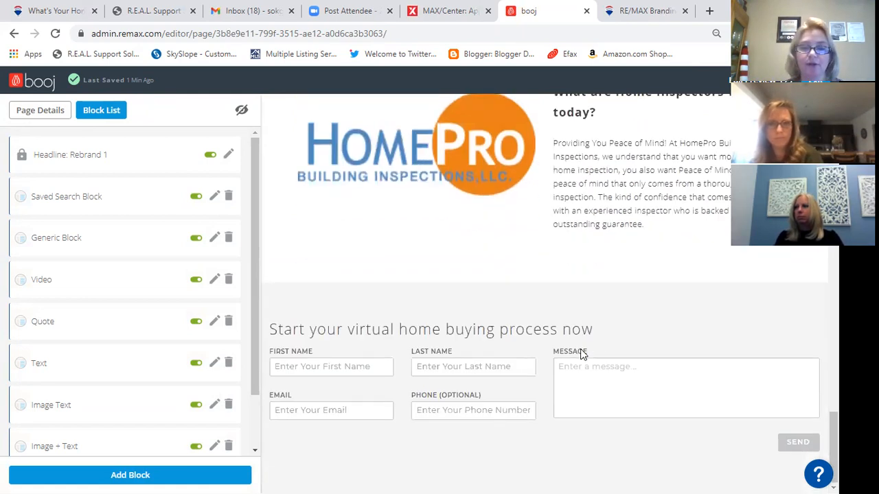
pyautogui.scroll(15, 574, 386)
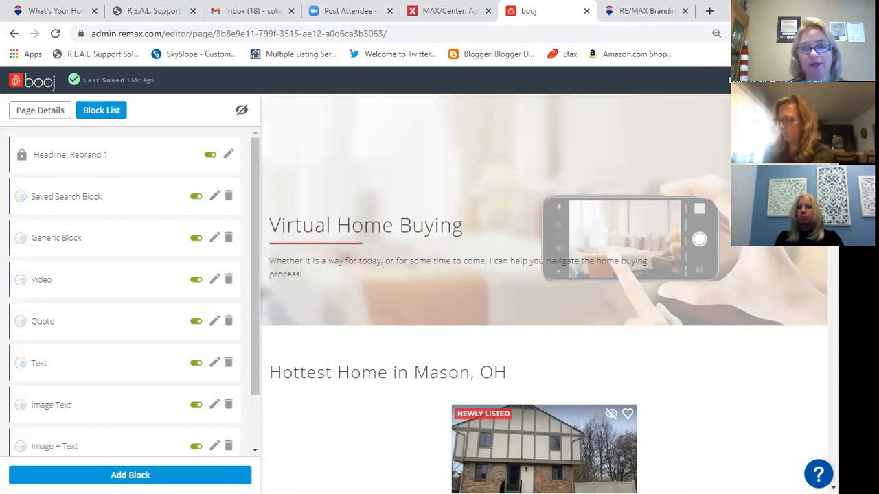
pyautogui.click(815, 81)
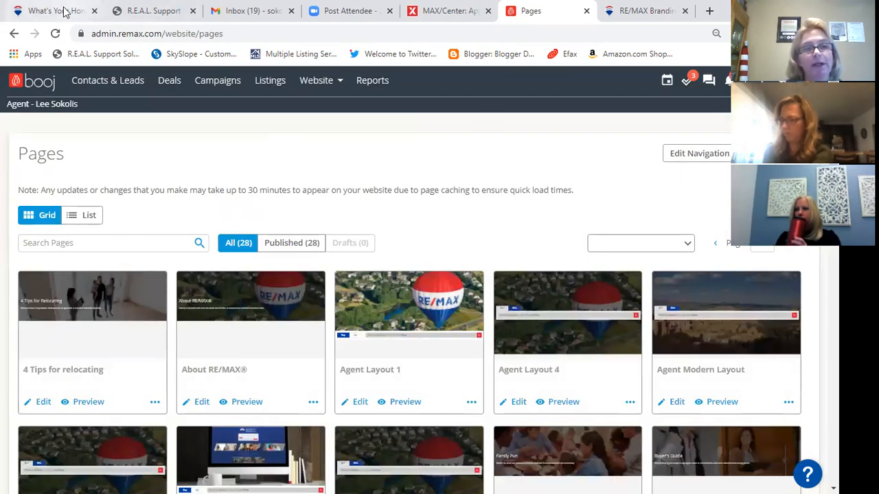
# - Switch to the live agent website and reload its home value estimate page
pyautogui.click(56, 11)
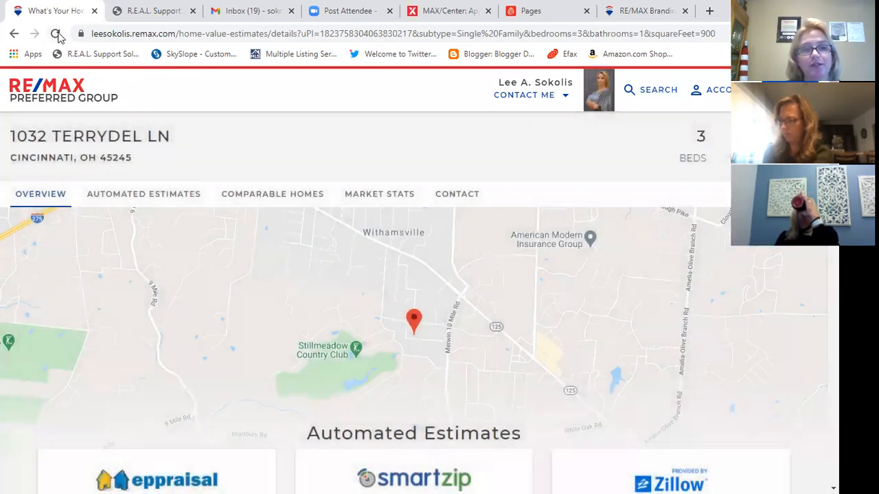
pyautogui.click(55, 34)
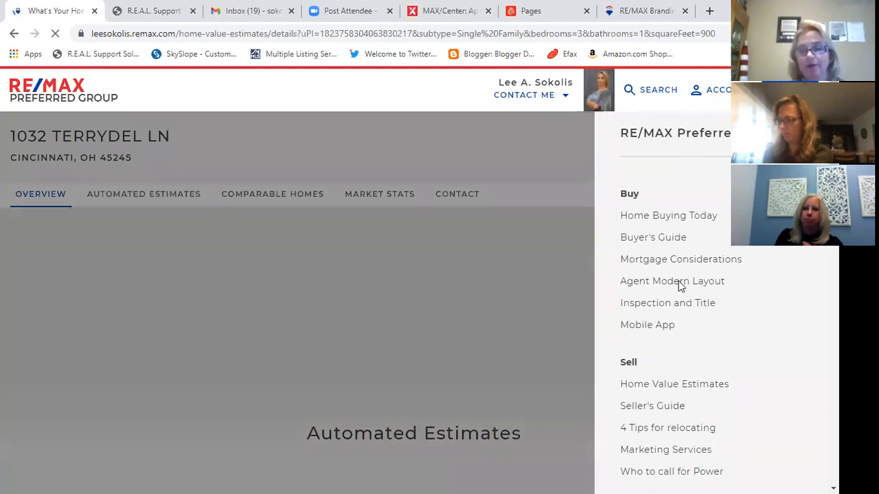
pyautogui.click(673, 217)
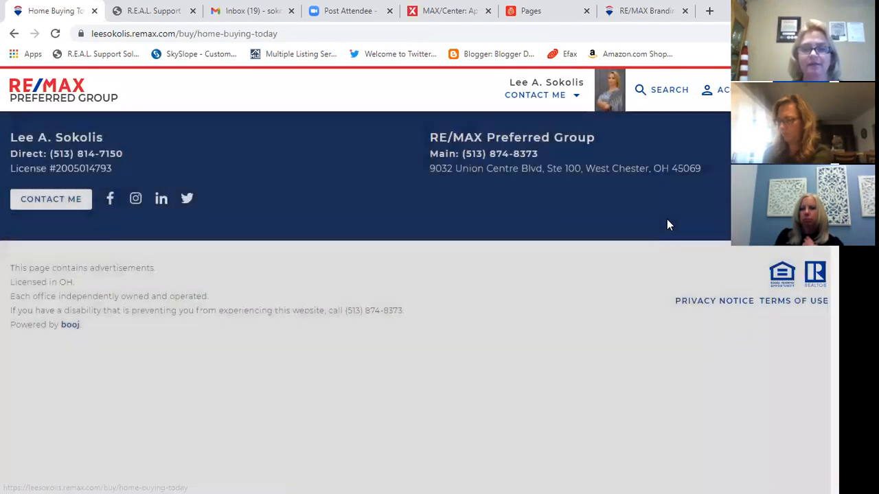
pyautogui.scroll(-3, 459, 235)
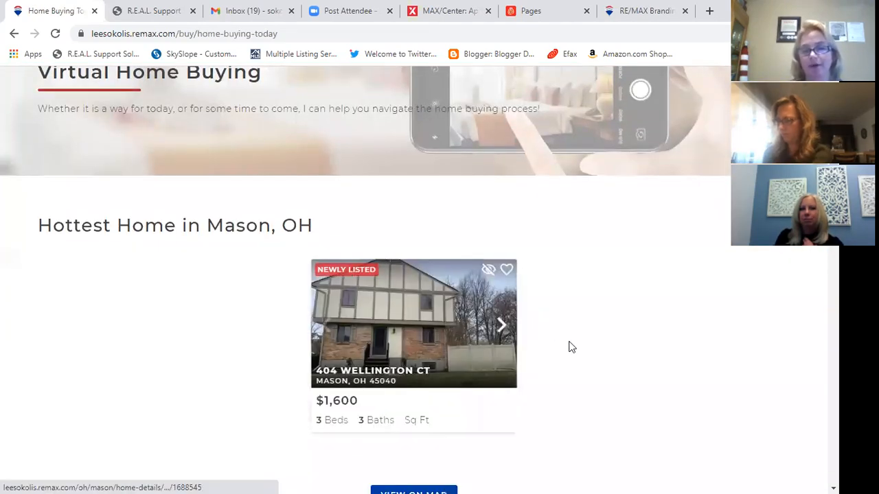
pyautogui.scroll(-1, 624, 328)
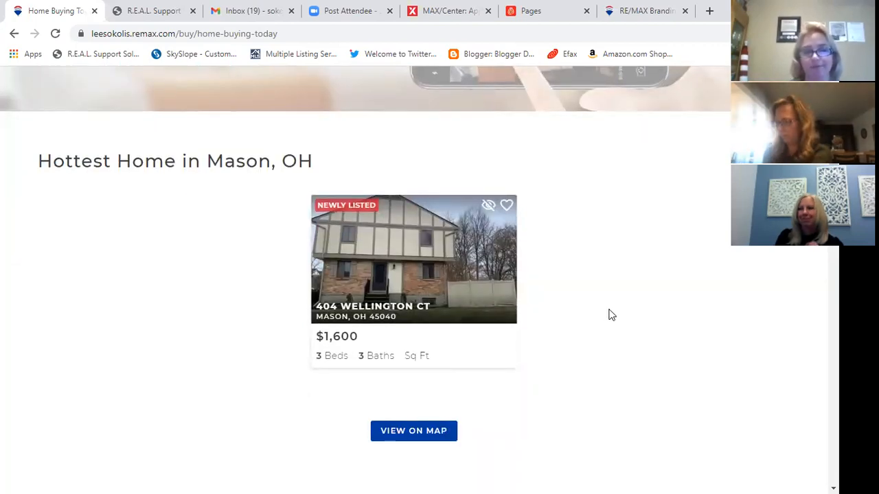
pyautogui.scroll(4, 607, 313)
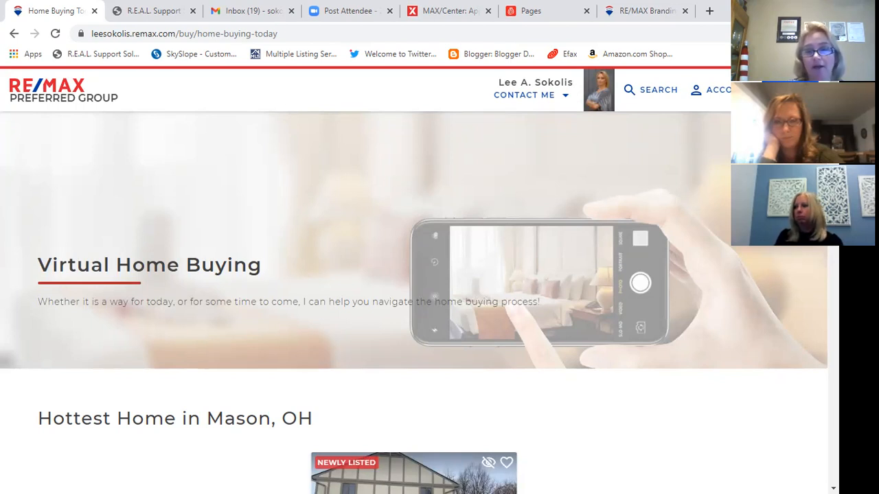
# - Browse the site menu's Buy, Sell and Resources links, then close the menu
pyautogui.click(794, 90)
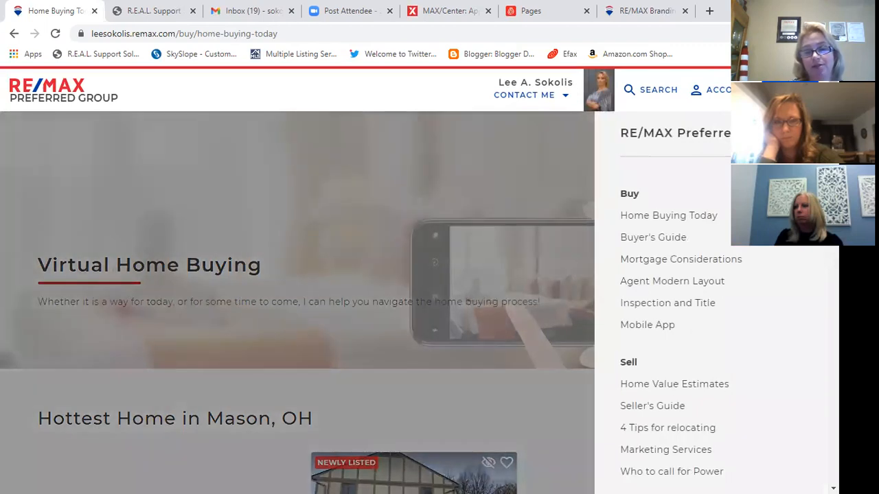
pyautogui.scroll(-7, 742, 249)
pyautogui.scroll(-10, 742, 261)
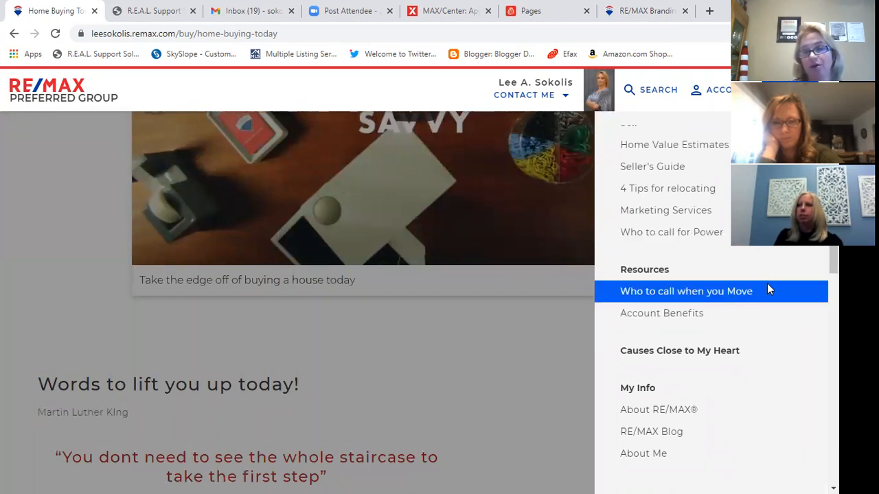
pyautogui.scroll(4, 783, 300)
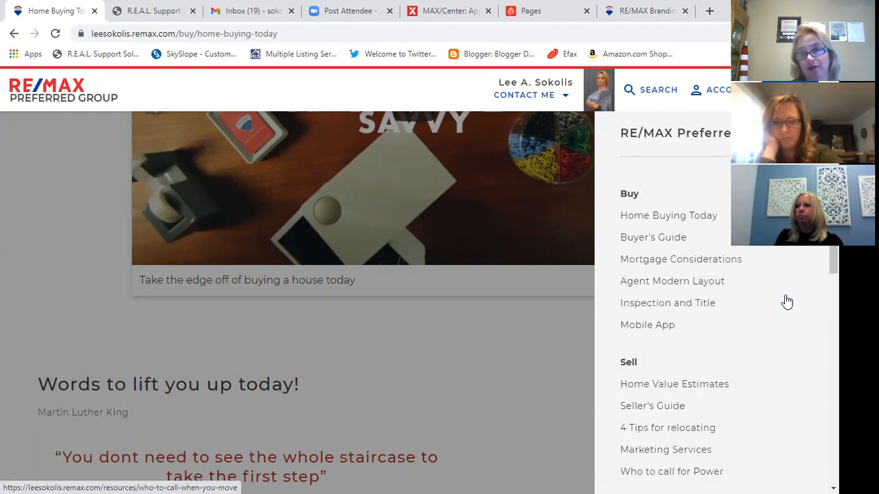
pyautogui.scroll(-4, 784, 297)
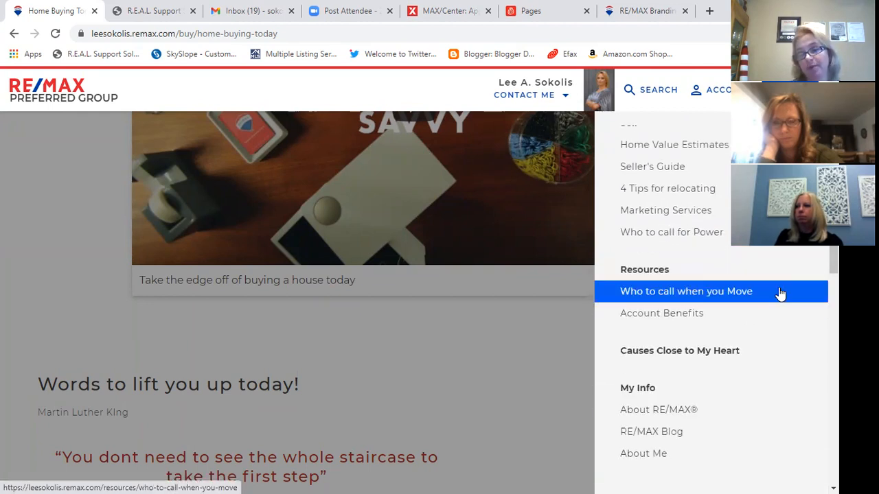
pyautogui.scroll(4, 797, 295)
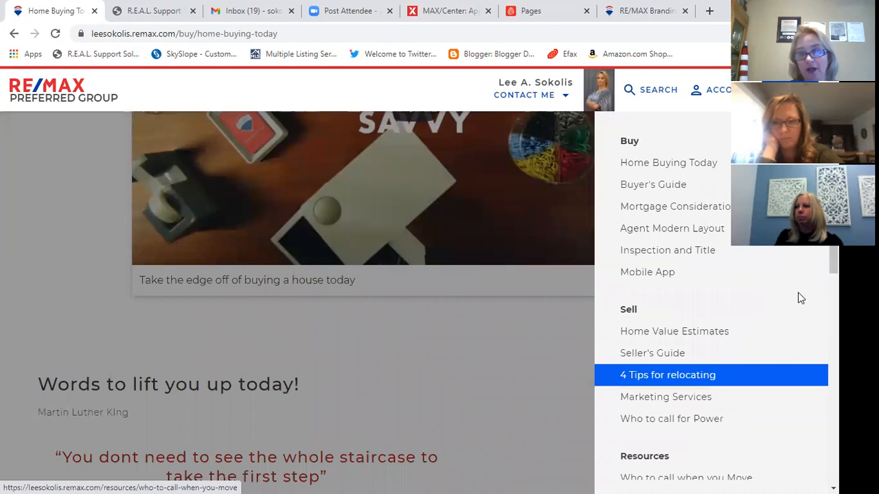
pyautogui.scroll(3, 409, 286)
pyautogui.click(408, 287)
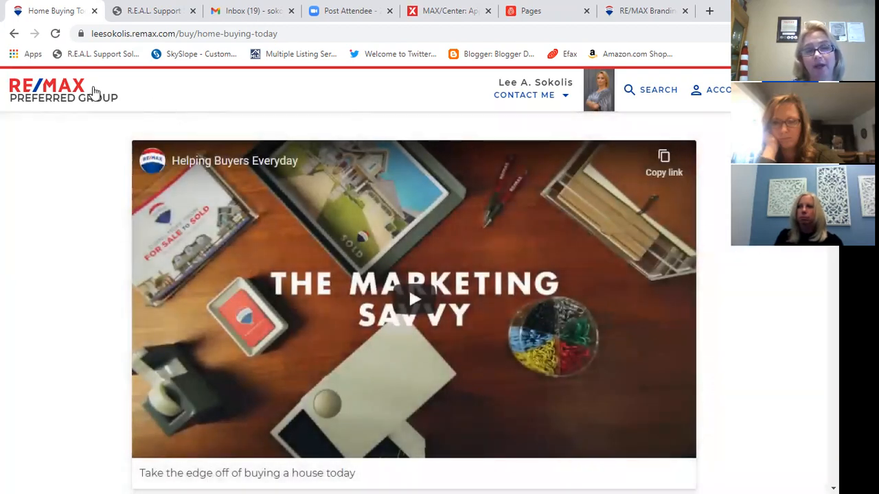
# - Go to the agent's homepage via the RE/MAX logo and scroll through it
pyautogui.click(100, 103)
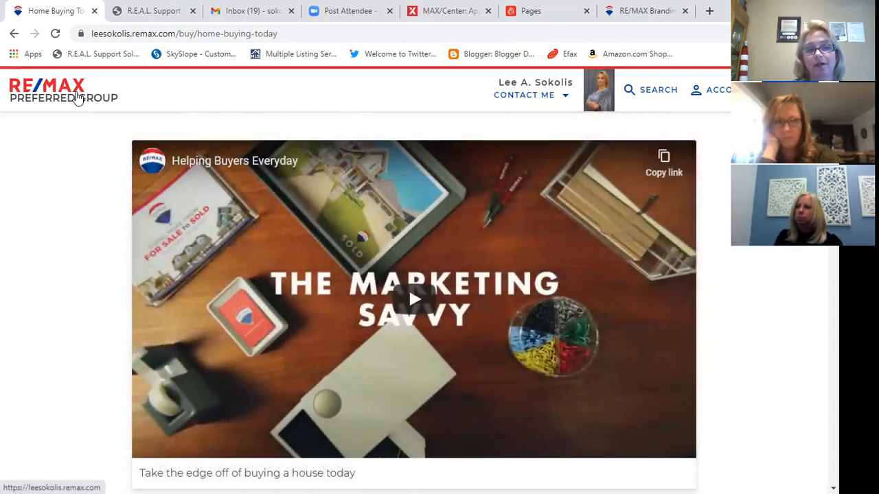
pyautogui.scroll(-5, 153, 270)
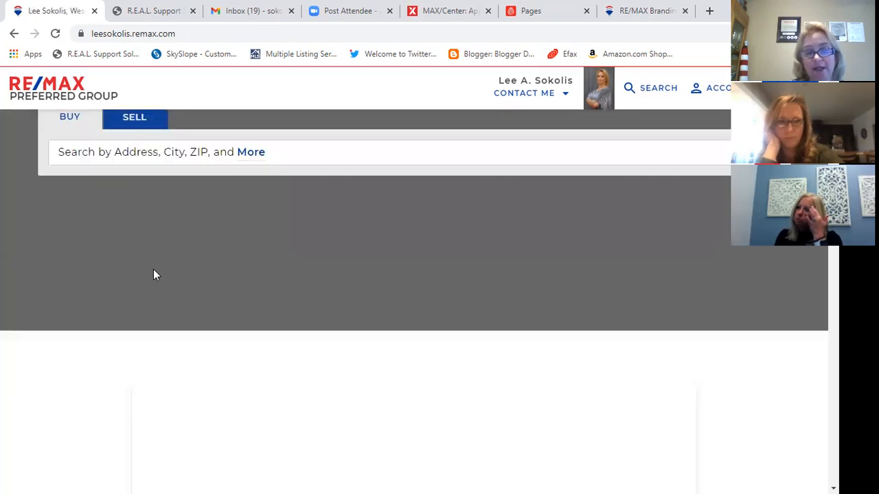
pyautogui.scroll(-2, 147, 288)
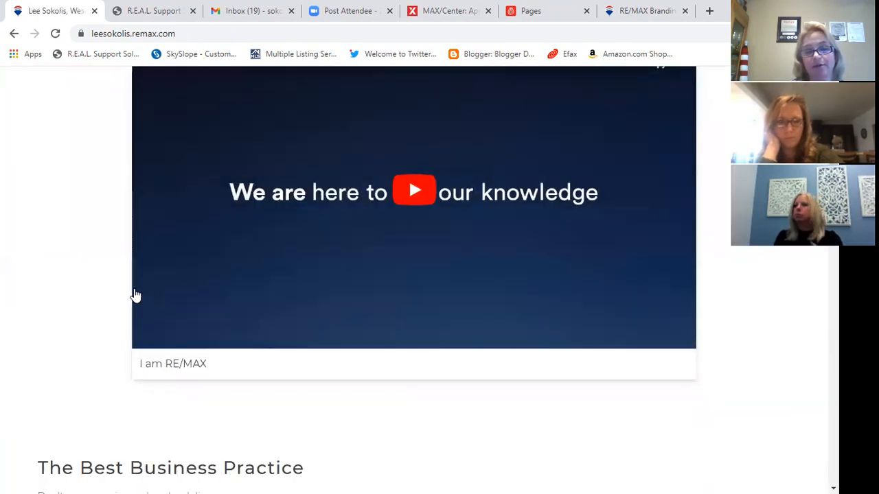
pyautogui.scroll(2, 300, 297)
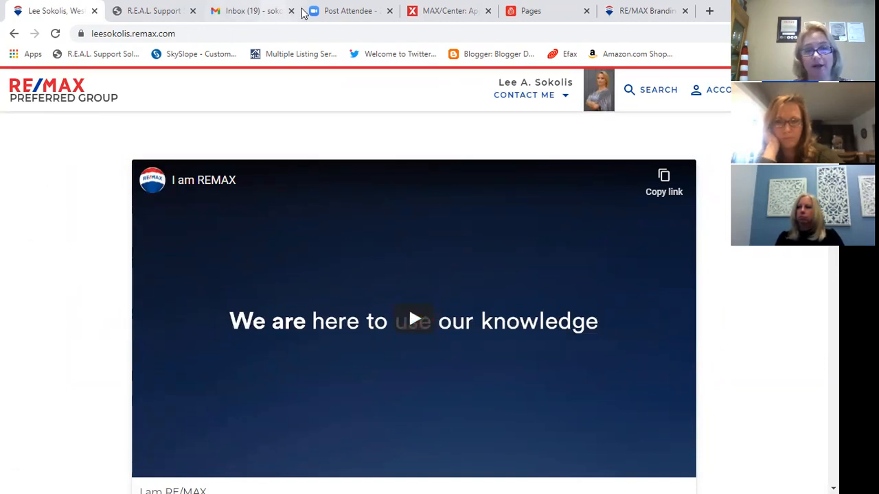
# - From the admin Pages list, open Edit Navigation and edit the Seller's Guide page under Sell
pyautogui.click(557, 12)
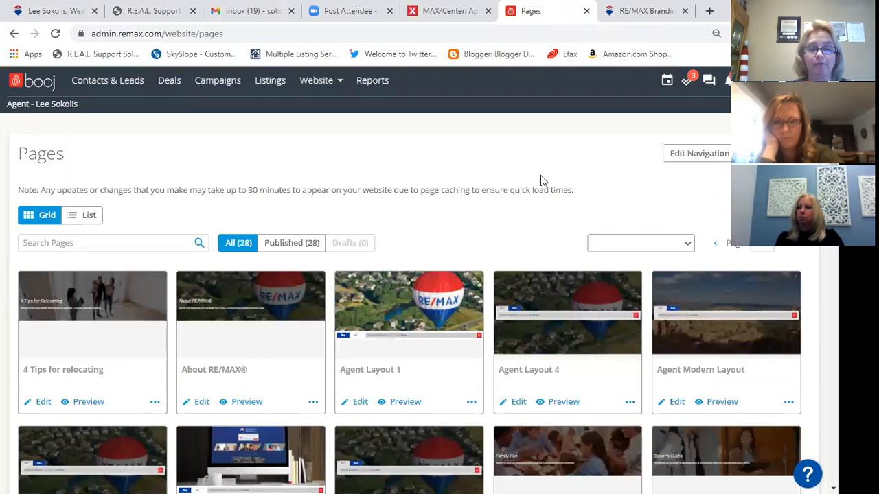
pyautogui.scroll(-2, 475, 283)
pyautogui.scroll(2, 365, 329)
pyautogui.click(695, 154)
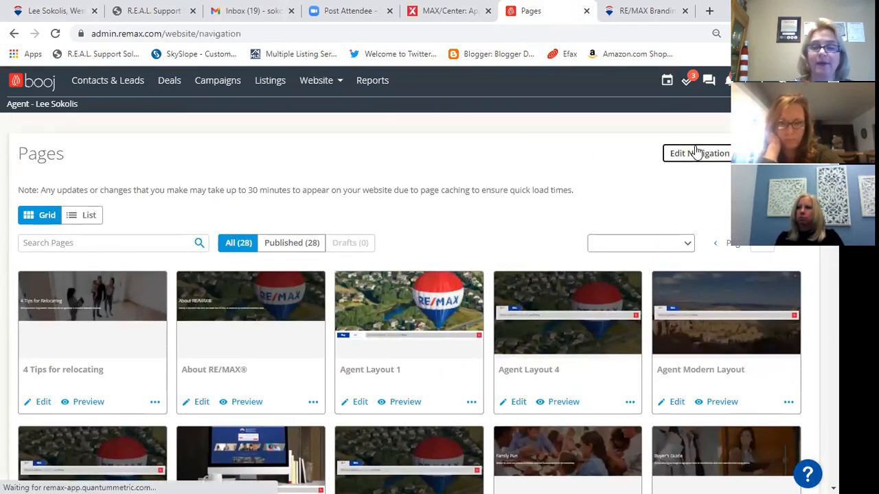
pyautogui.scroll(-4, 687, 223)
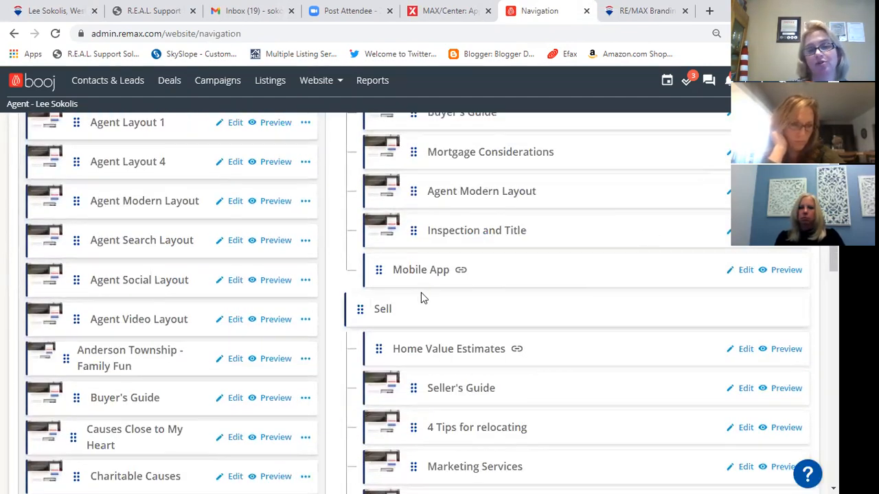
pyautogui.scroll(-2, 431, 329)
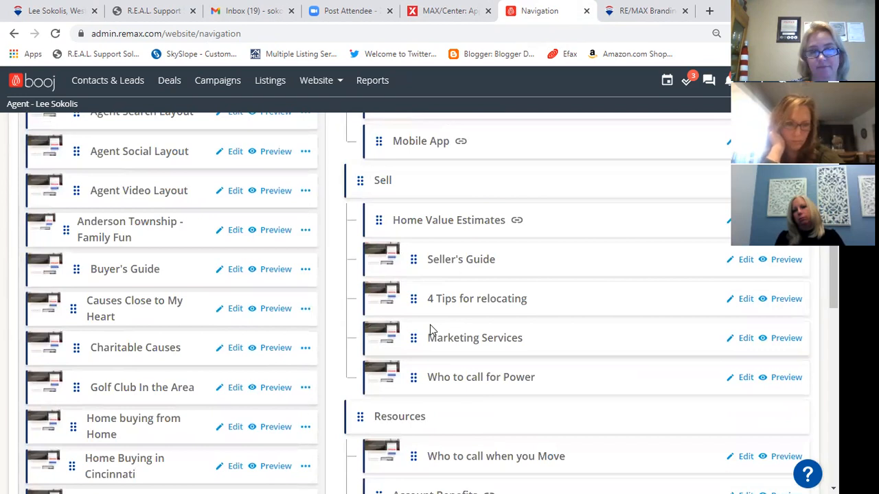
pyautogui.click(743, 261)
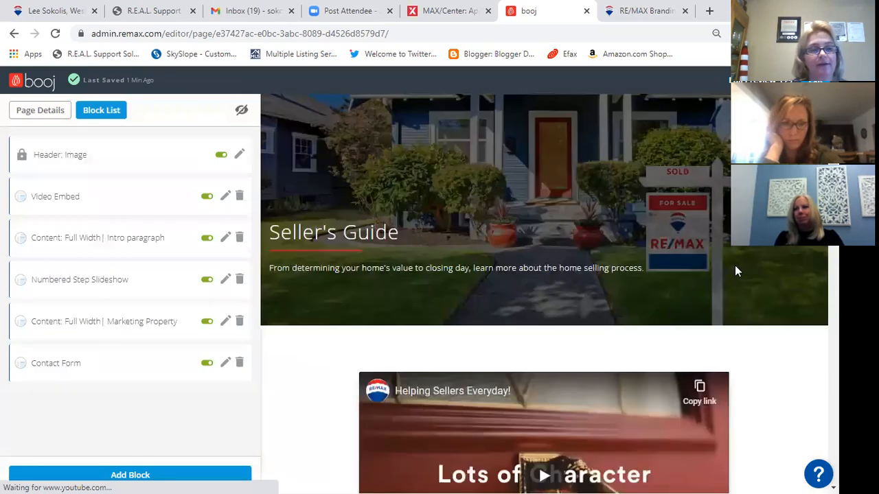
# - Add a Related Pages block to the Seller's Guide page
pyautogui.click(135, 476)
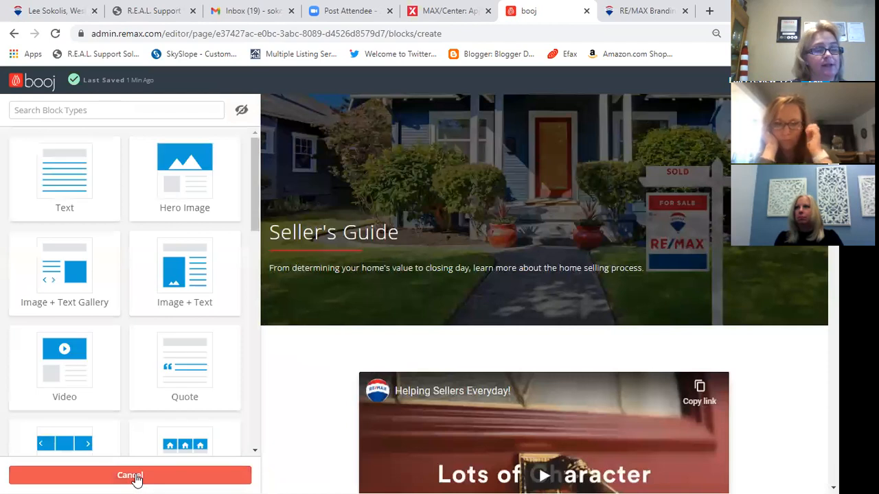
pyautogui.scroll(-3, 153, 341)
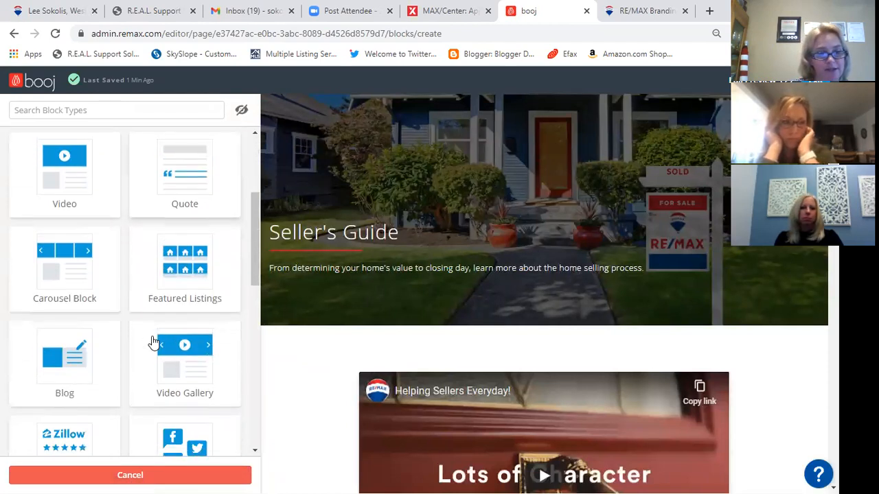
pyautogui.scroll(-5, 153, 341)
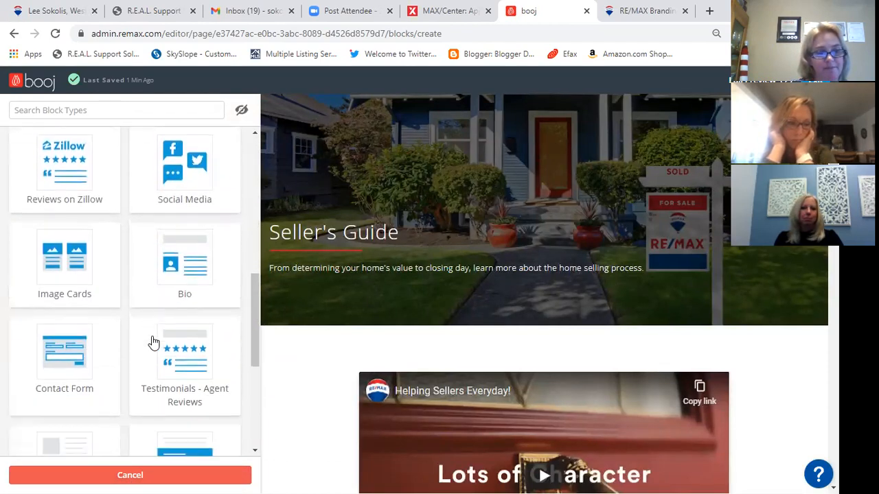
pyautogui.scroll(-3, 154, 344)
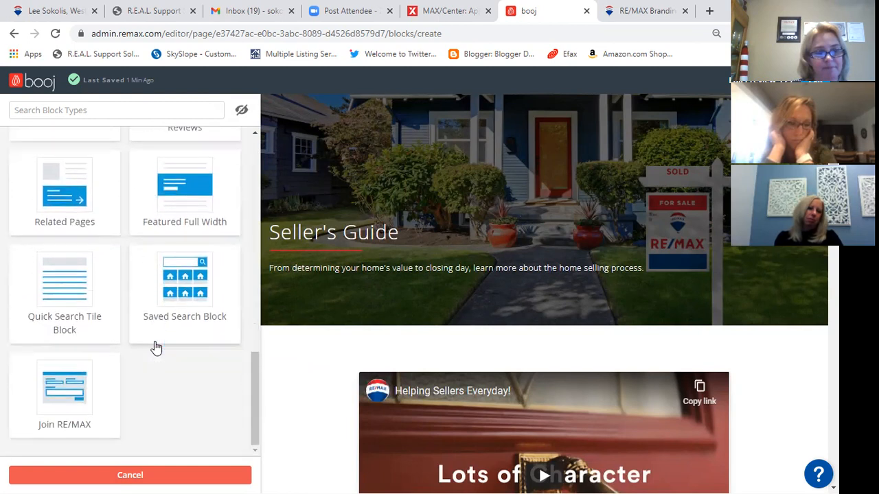
pyautogui.scroll(1, 156, 348)
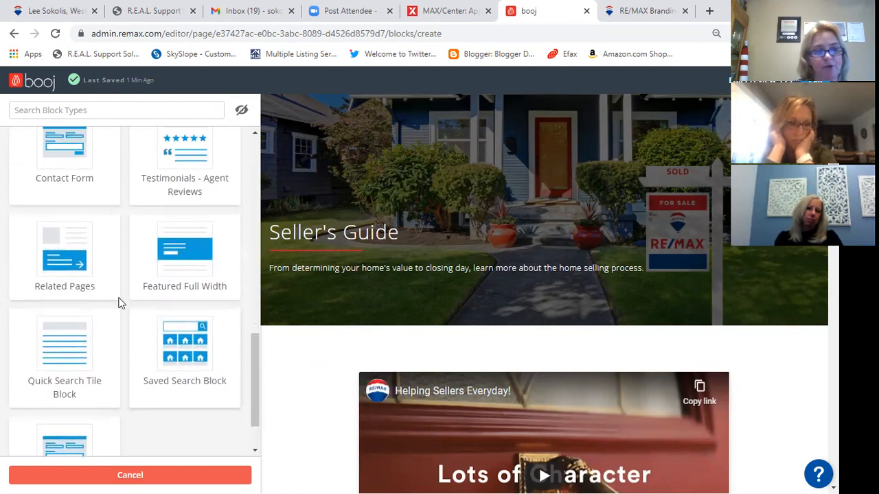
pyautogui.click(81, 287)
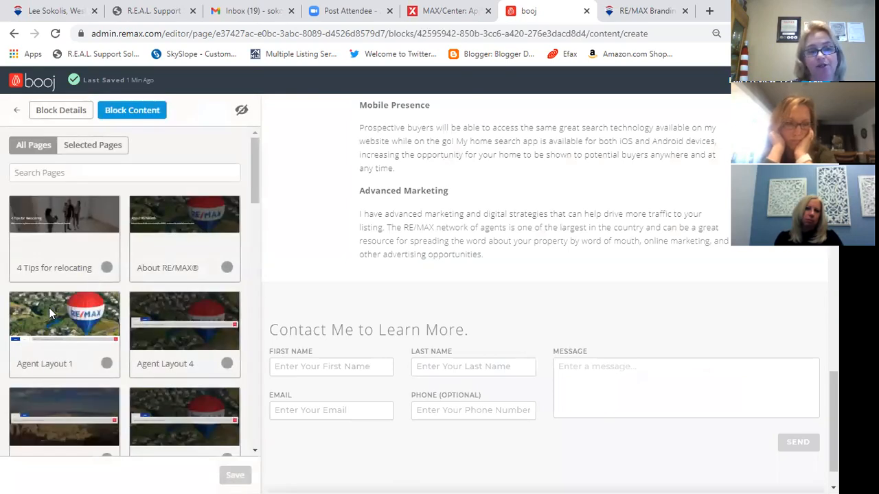
# - Pick the 'Who to call when you Move' page card for the Related Pages block
pyautogui.scroll(-3, 153, 305)
pyautogui.scroll(-3, 153, 305)
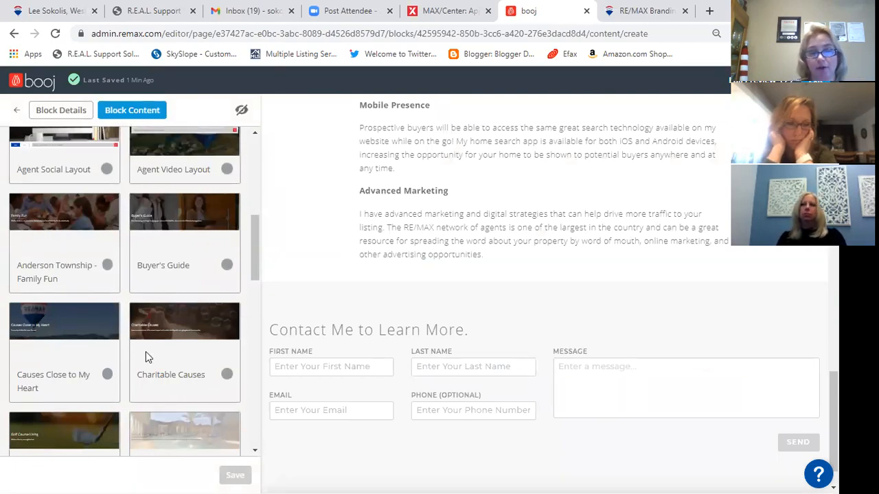
pyautogui.scroll(5, 146, 351)
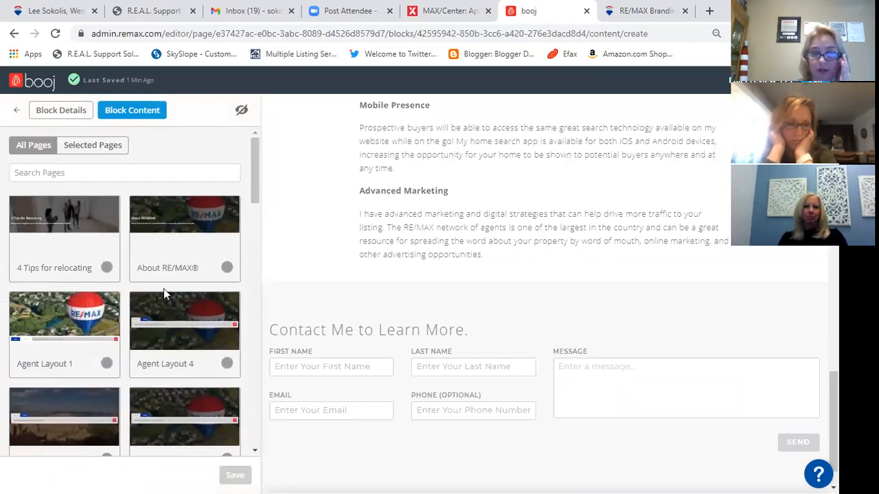
pyautogui.scroll(-5, 141, 346)
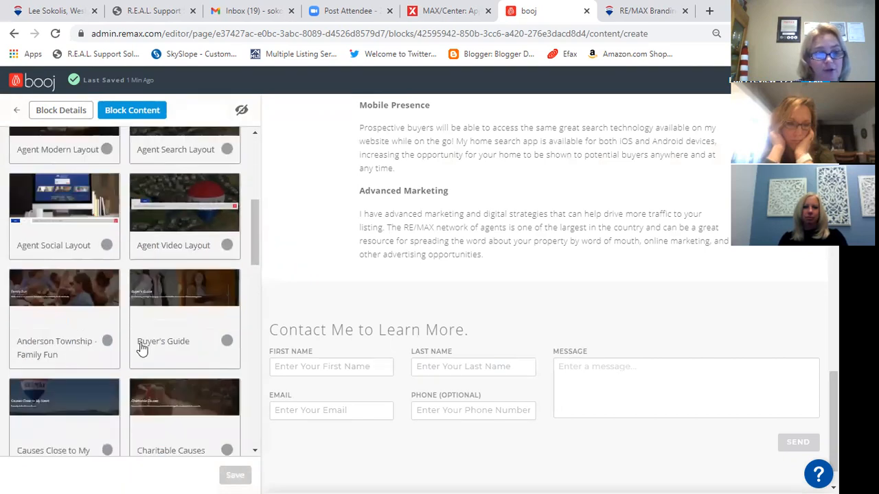
pyautogui.scroll(-2, 159, 354)
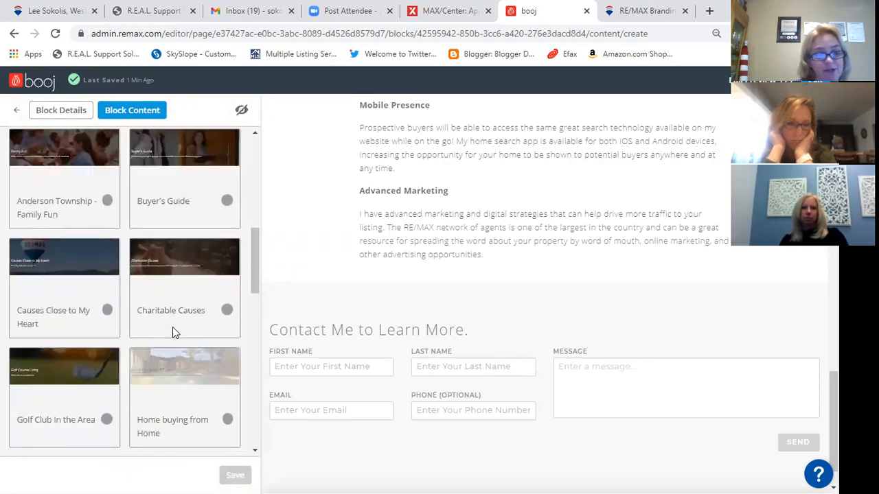
pyautogui.scroll(-5, 199, 306)
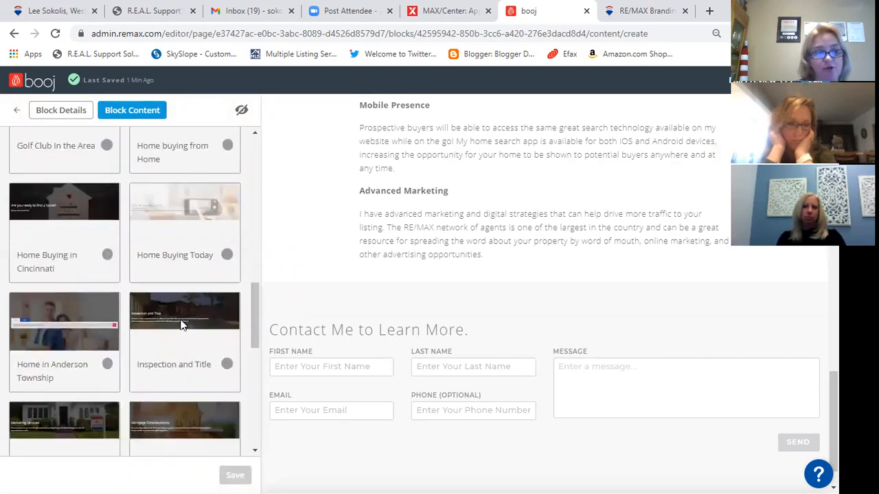
pyautogui.scroll(-3, 181, 320)
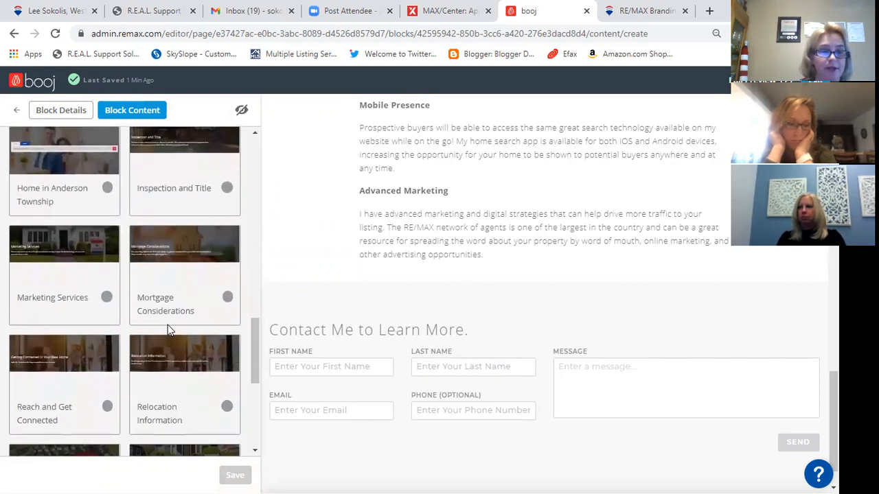
pyautogui.scroll(-5, 165, 330)
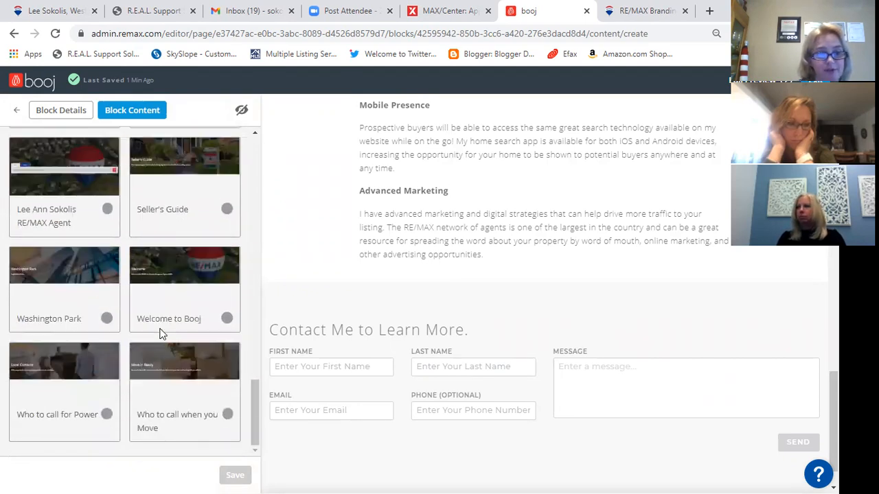
pyautogui.click(213, 412)
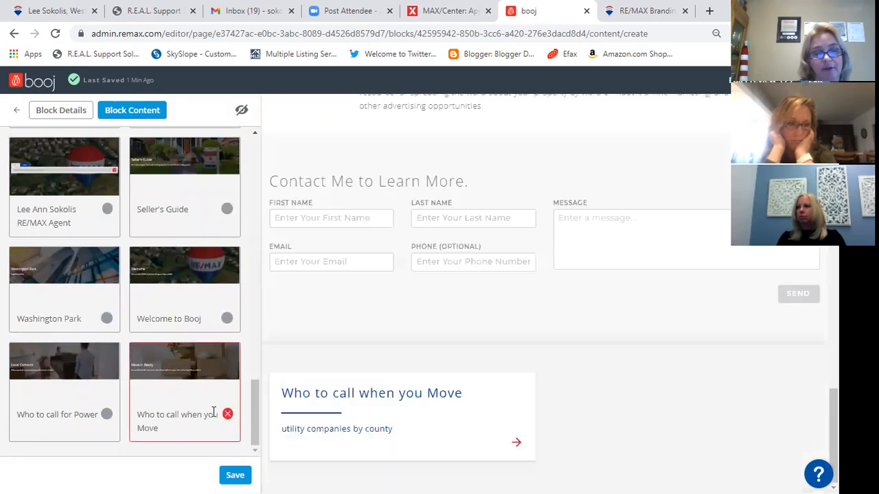
# - Save the Seller's Guide Related Pages block and open its page details at the Meta Description field
pyautogui.click(235, 475)
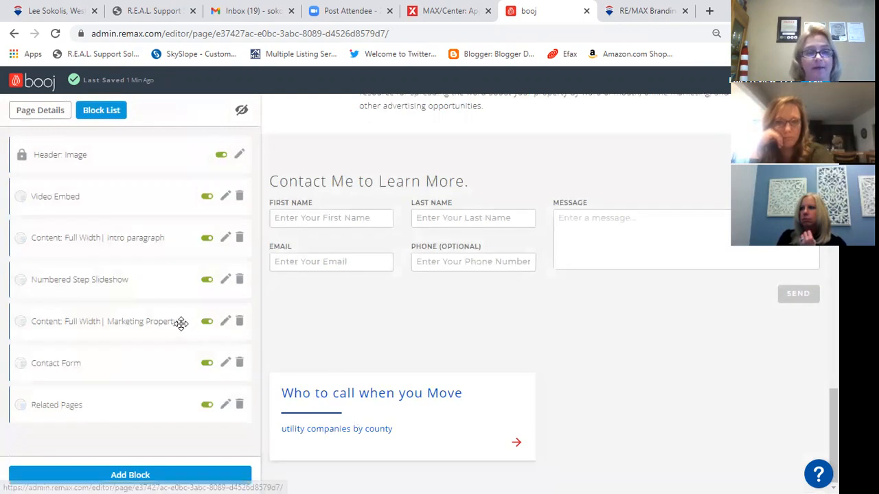
pyautogui.scroll(15, 465, 365)
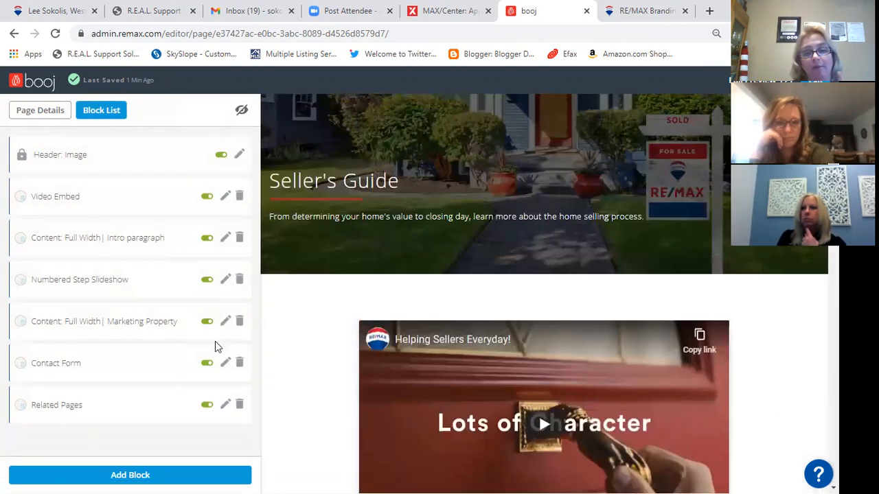
pyautogui.scroll(1, 414, 300)
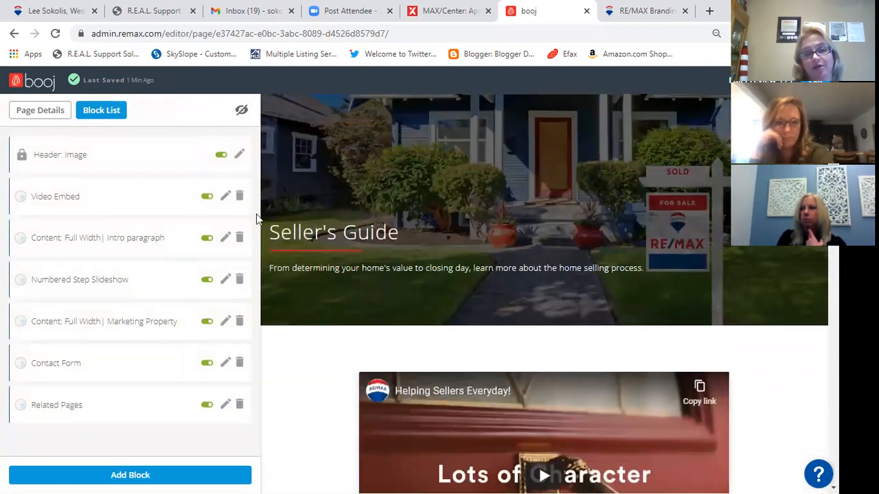
pyautogui.click(41, 112)
pyautogui.click(40, 359)
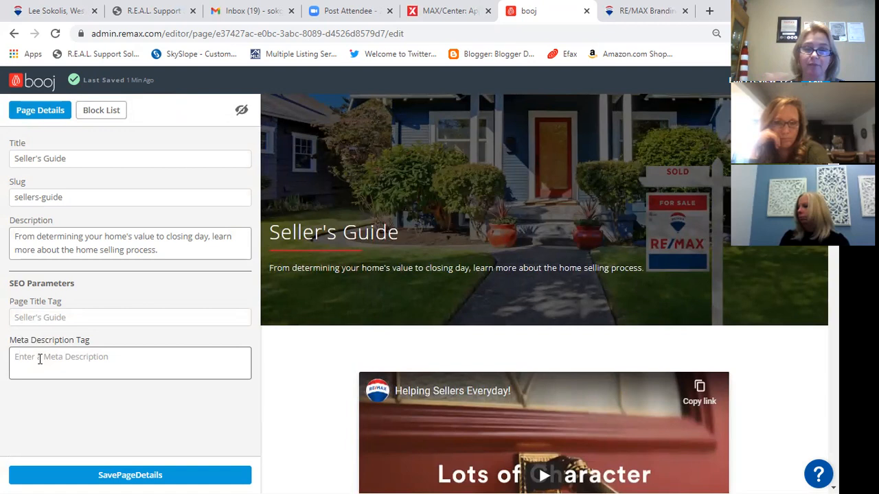
# - Enter the meta description 'seller guide to selling today', save the page details, and return to Pages
pyautogui.click(40, 359)
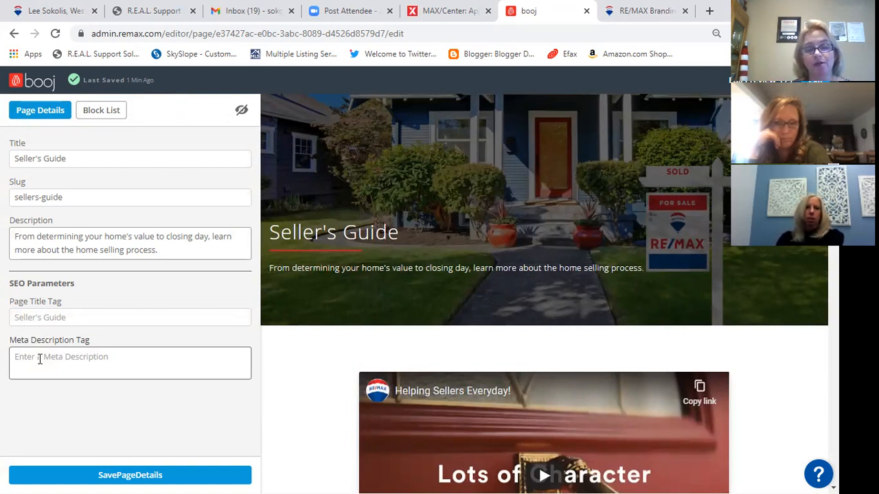
pyautogui.click(40, 360)
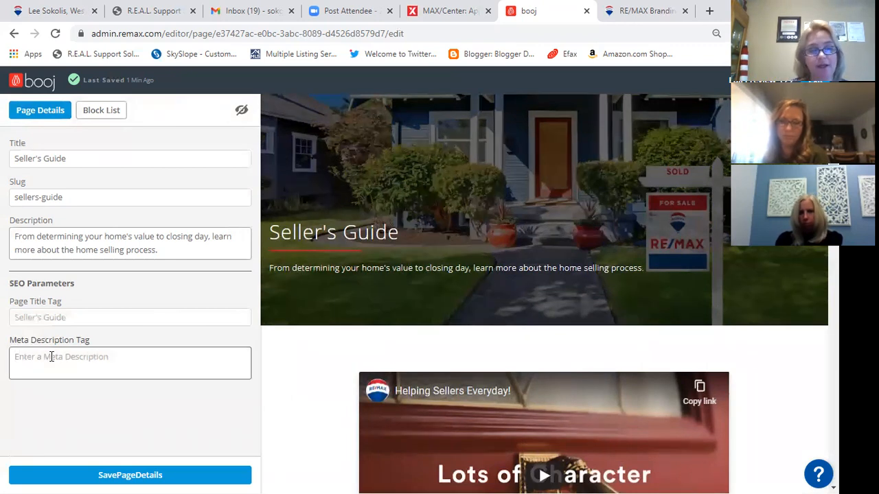
pyautogui.write('seller')
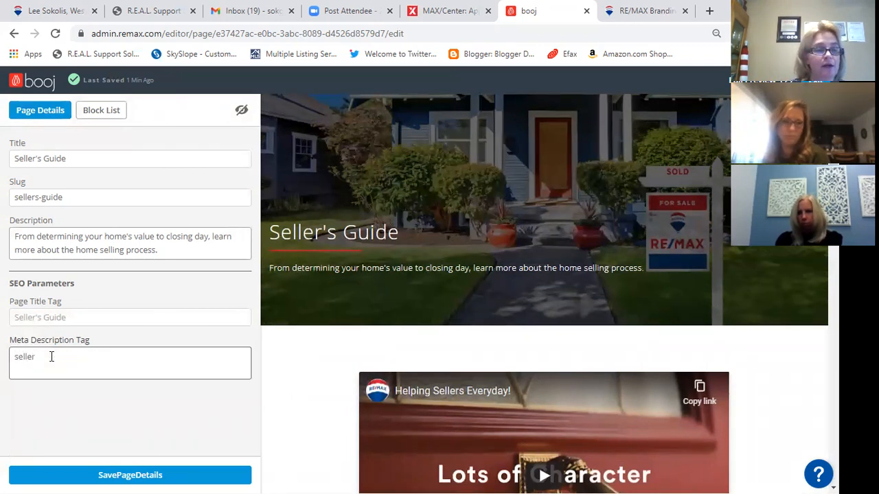
pyautogui.write(' guide to selling today')
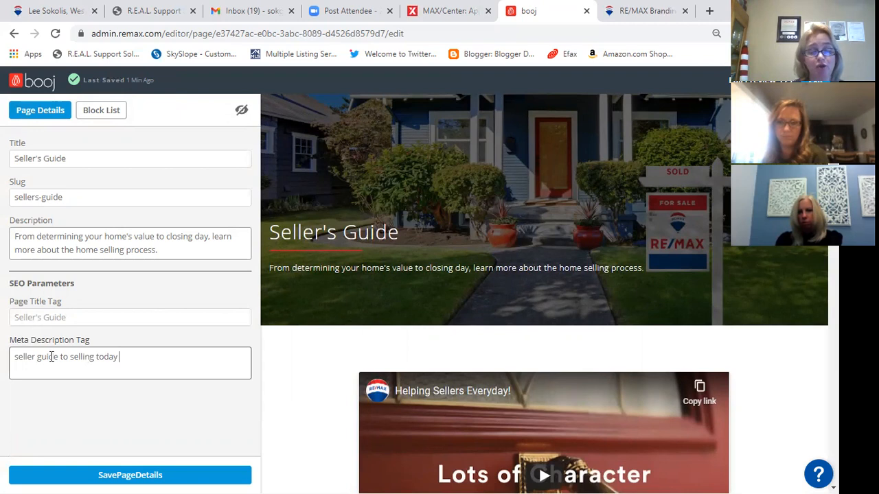
pyautogui.write('tody')
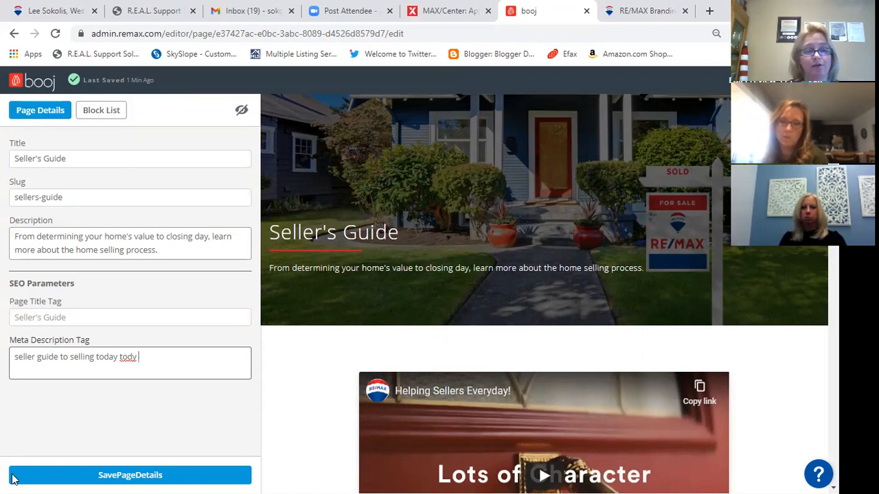
pyautogui.click(90, 479)
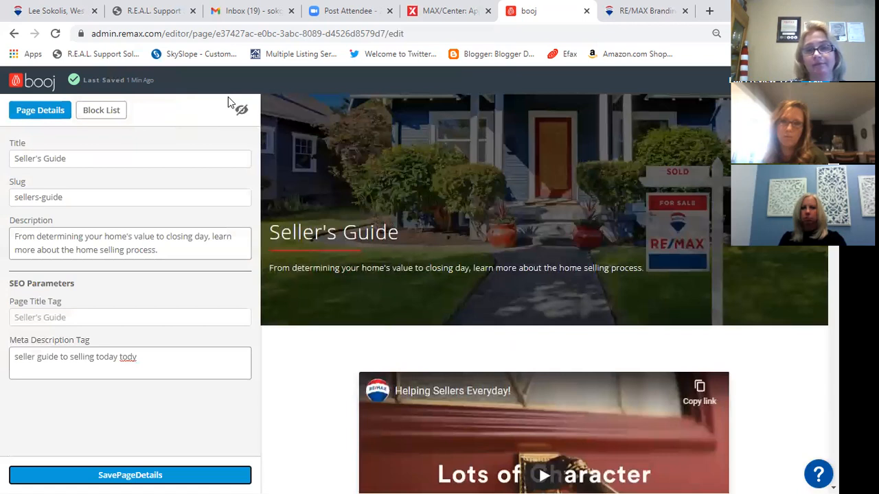
pyautogui.click(815, 81)
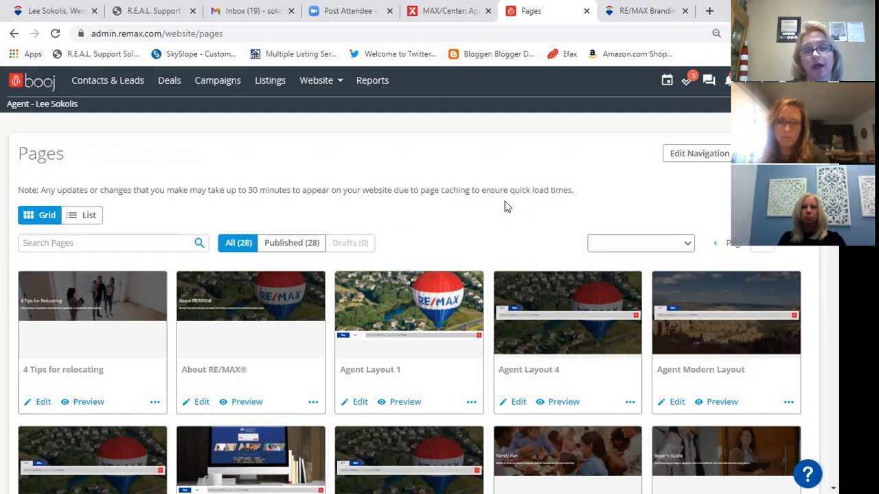
# - Switch to the RE/MAX MAX Center apps page in the other browser tab
pyautogui.click(447, 11)
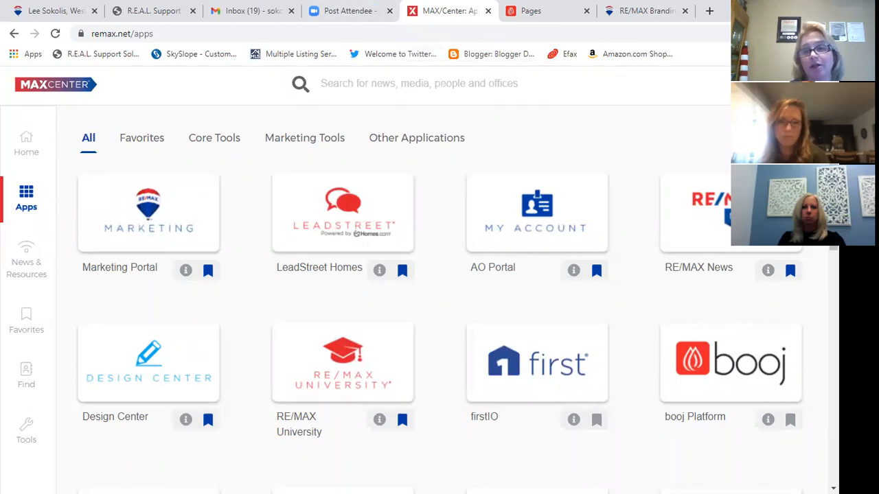
# - Open the agent's Profile Overview from the avatar menu and dismiss the Marketplace popup
pyautogui.click(798, 84)
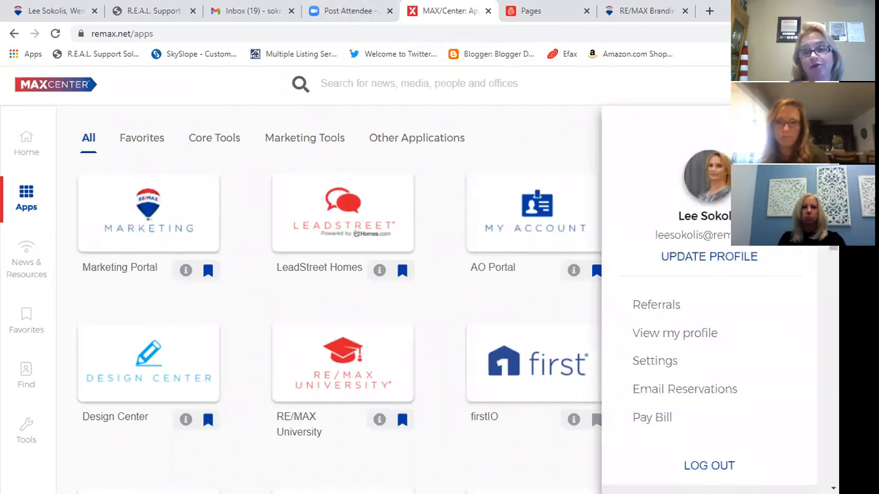
pyautogui.click(721, 259)
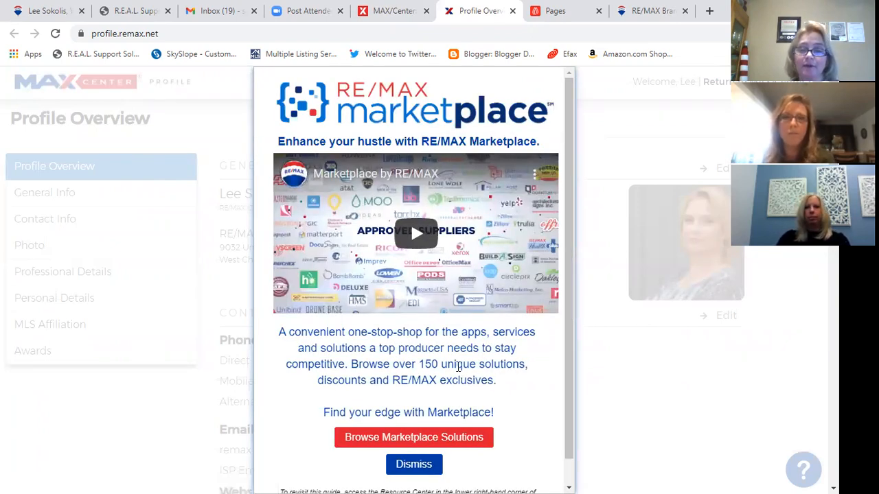
pyautogui.scroll(-3, 432, 364)
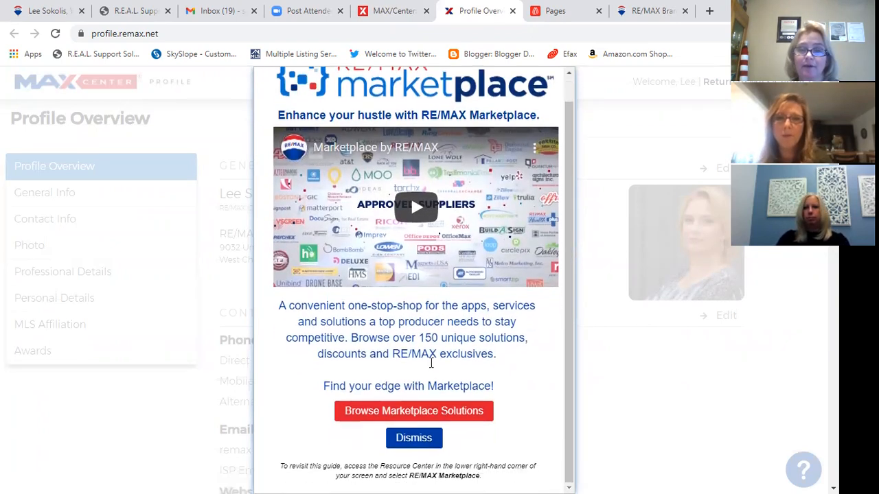
pyautogui.click(433, 411)
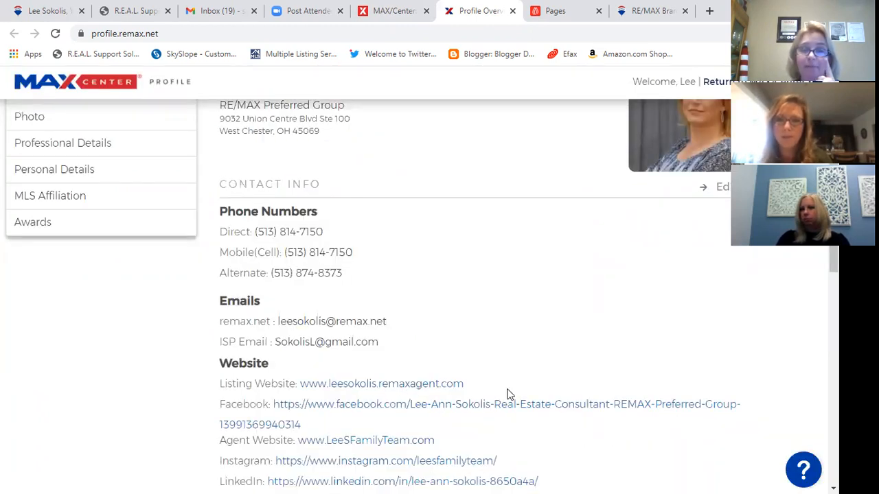
# - Review the booj website Dashboard, then go back to the Website Pages list
pyautogui.click(556, 13)
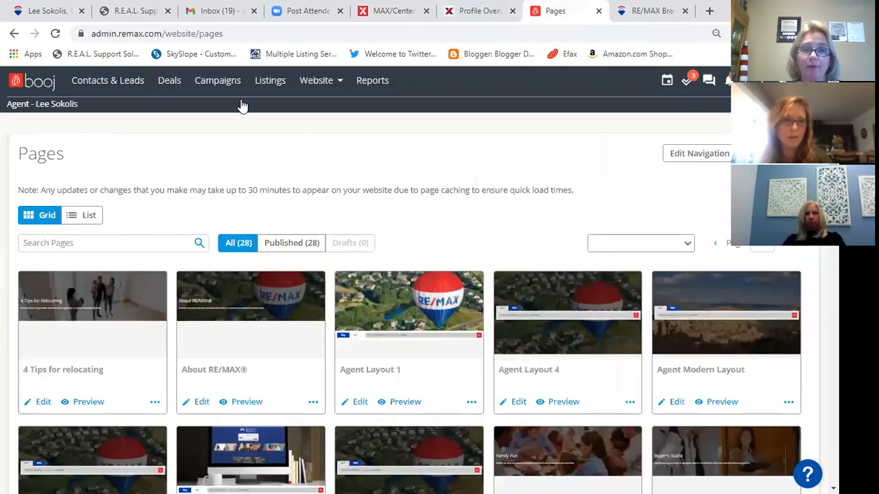
pyautogui.click(324, 82)
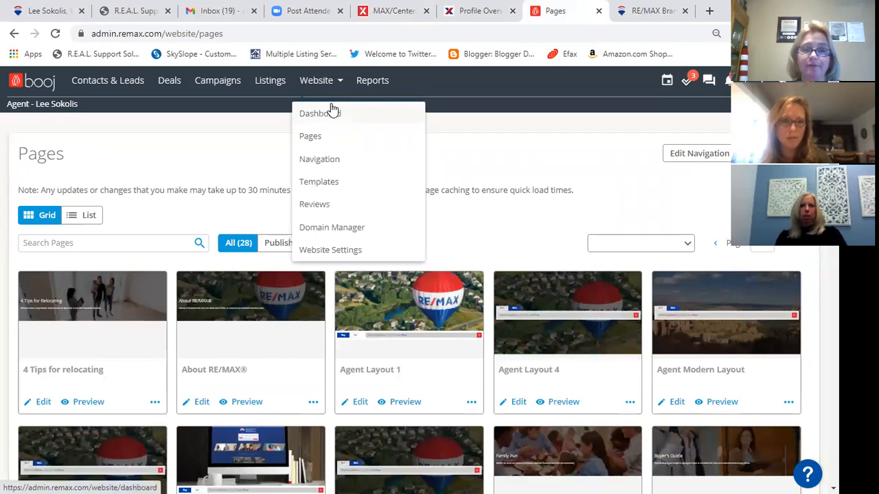
pyautogui.click(330, 112)
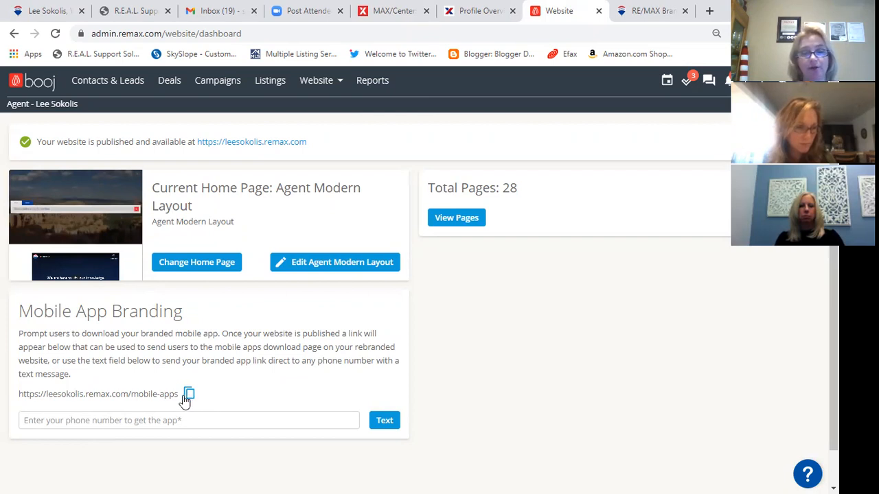
pyautogui.click(67, 420)
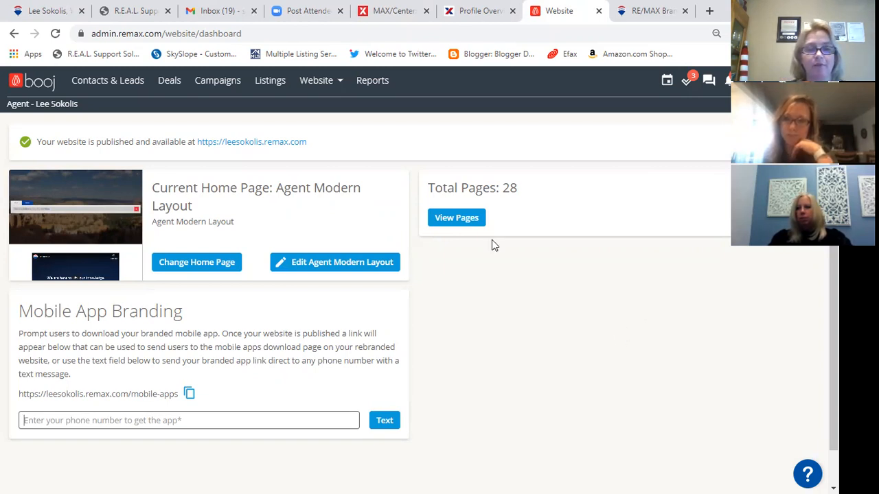
pyautogui.click(315, 80)
pyautogui.click(317, 137)
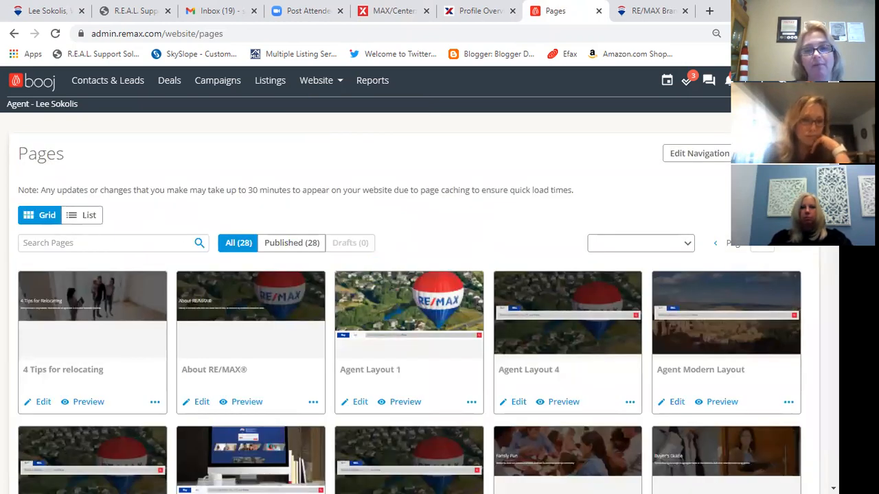
# - Check the create-new options and scroll through the 28-page card grid and back to the top
pyautogui.click(770, 153)
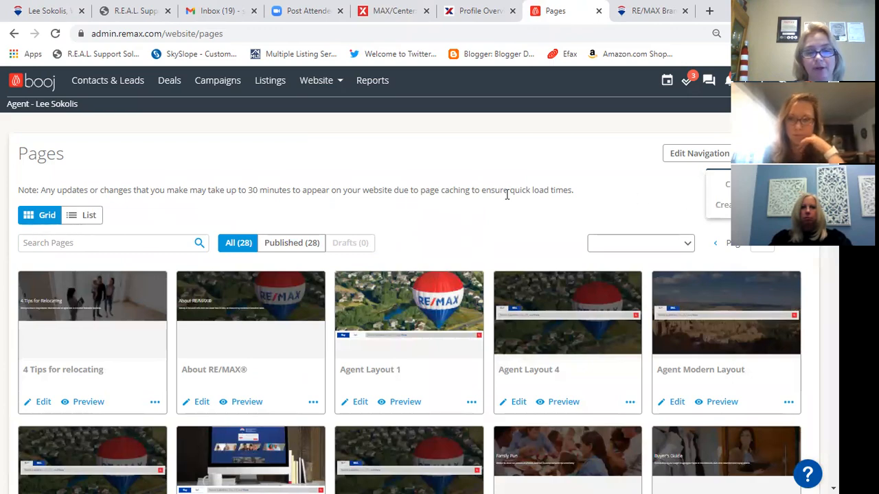
pyautogui.scroll(-4, 449, 219)
pyautogui.scroll(-5, 450, 224)
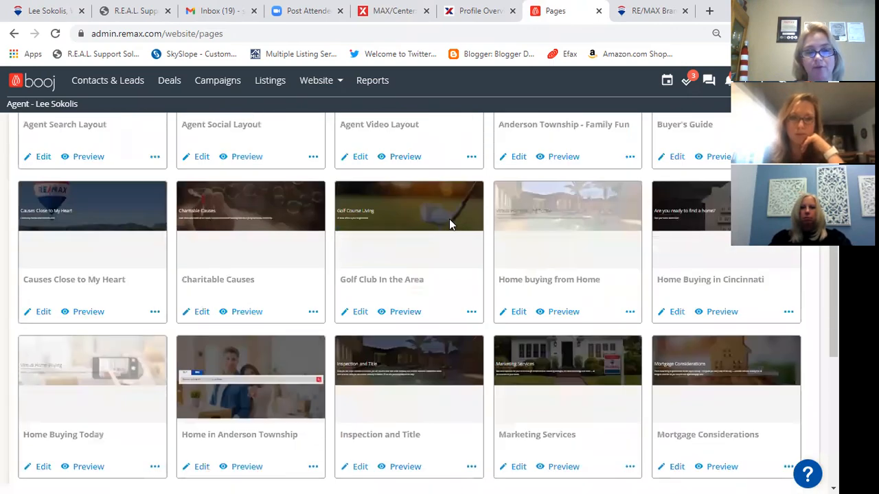
pyautogui.scroll(10, 450, 224)
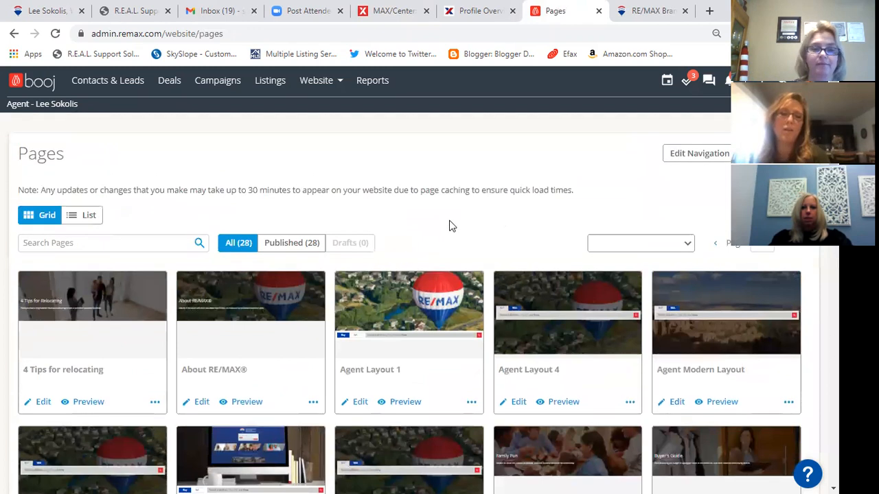